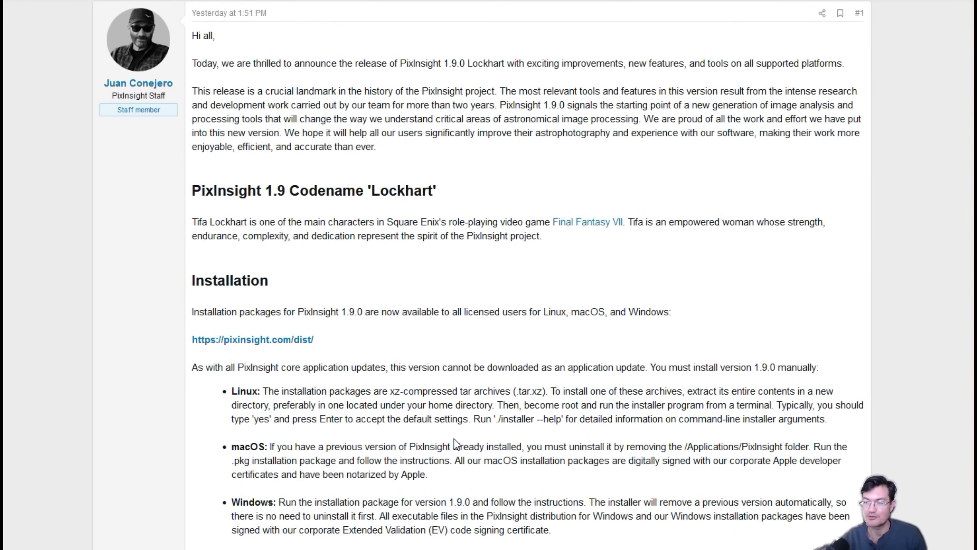
Scroll the 1.9.0 Lockhart announcement down to the 'New Tool: MultiscaleGradientCorrection' section
scroll(450, 440, down, 4)
scroll(449, 440, down, 10)
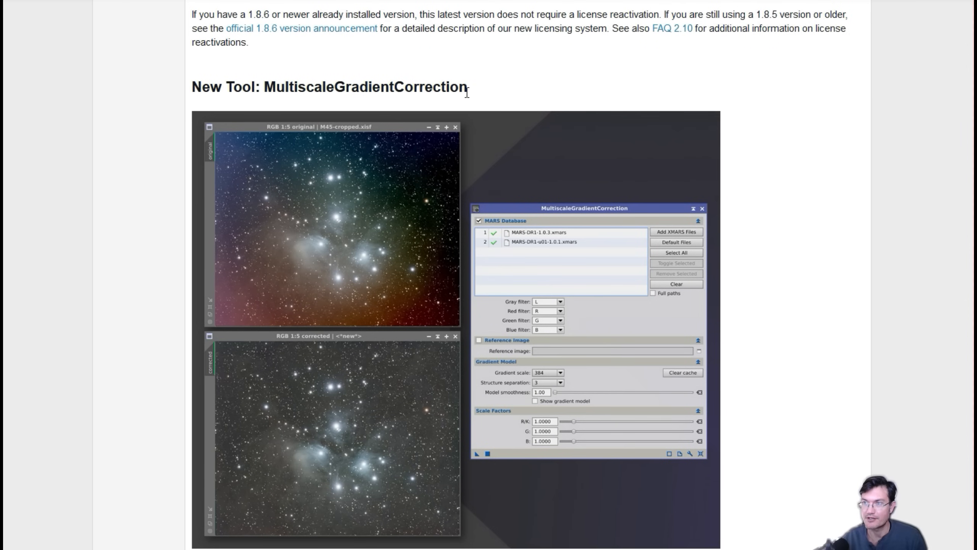
scroll(485, 240, down, 2)
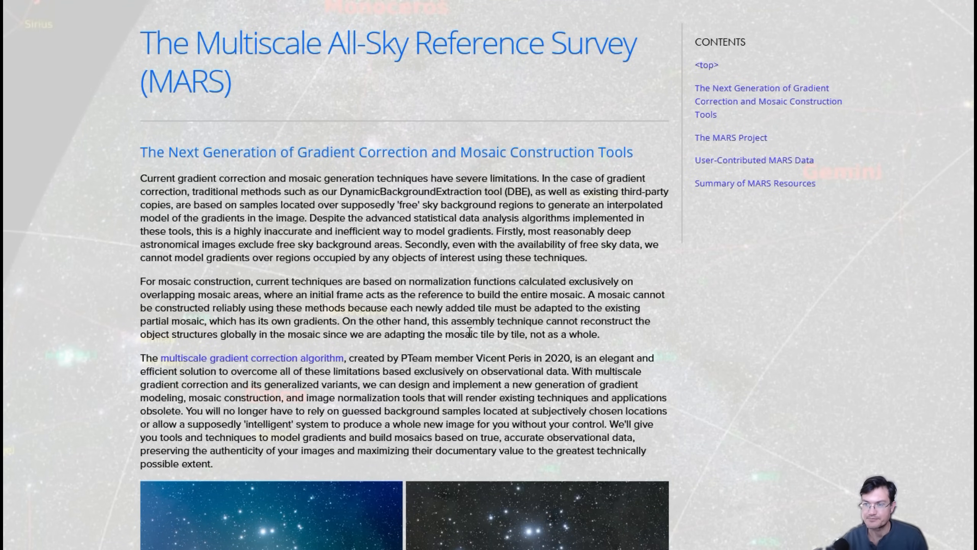
Scroll through the MARS page to the Summary of MARS Resources, then back up slightly
scroll(483, 328, down, 1)
scroll(482, 327, down, 10)
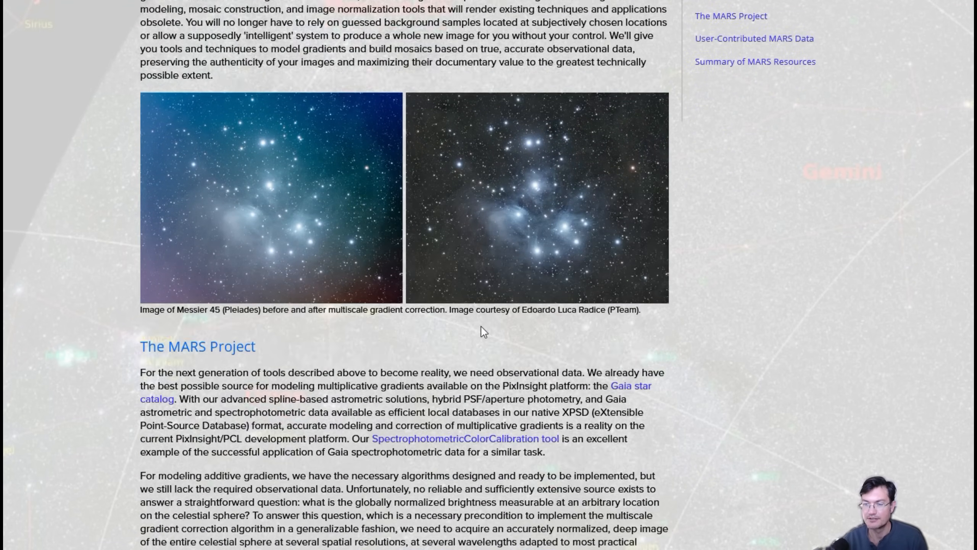
scroll(451, 337, down, 10)
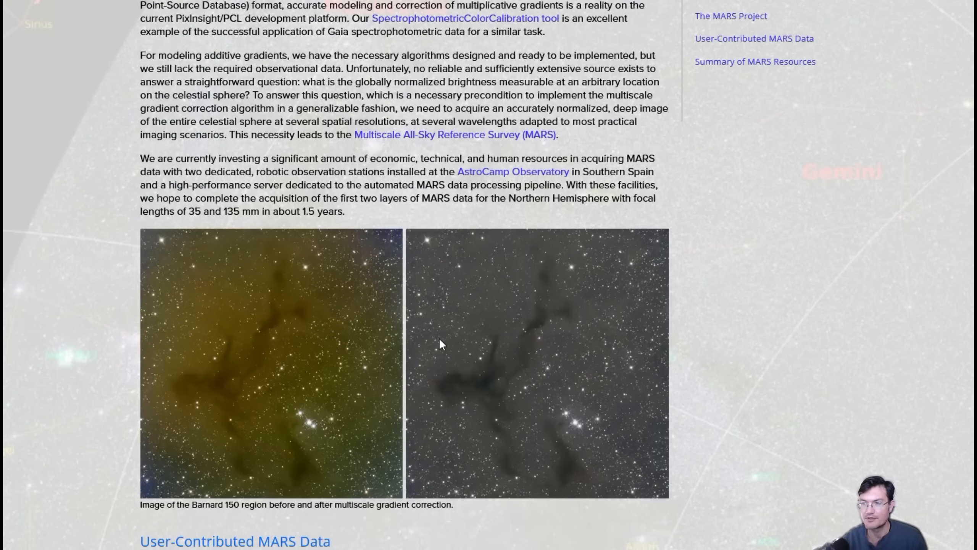
scroll(427, 338, down, 15)
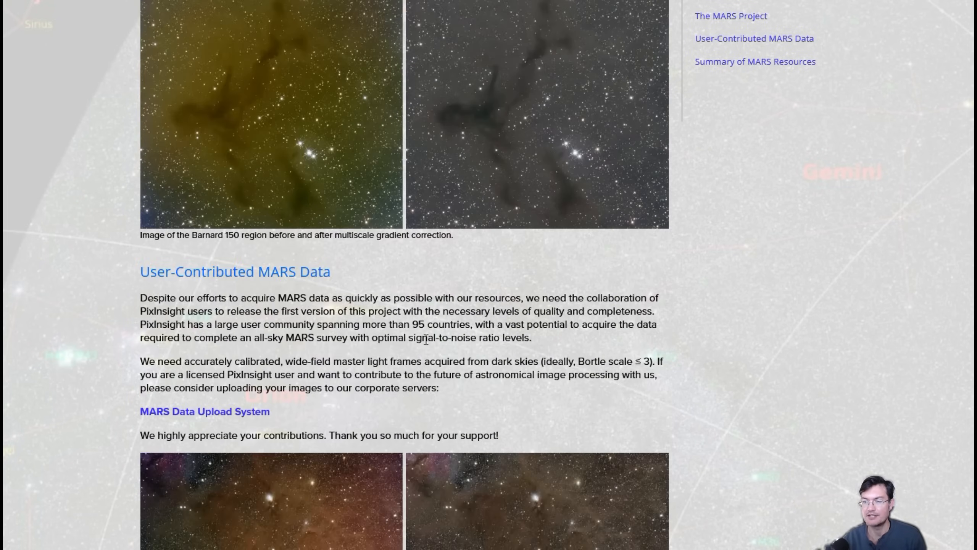
scroll(425, 340, down, 6)
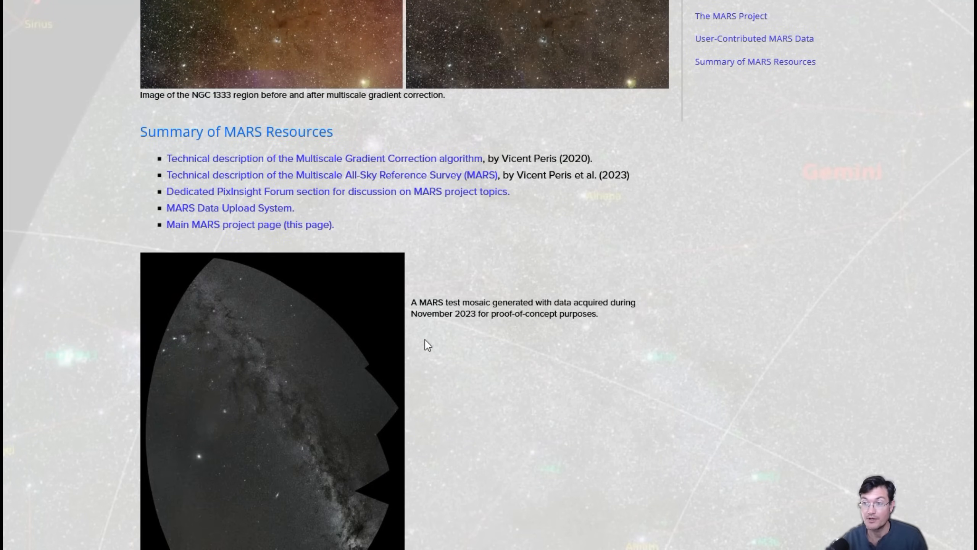
scroll(426, 340, up, 10)
scroll(424, 338, up, 20)
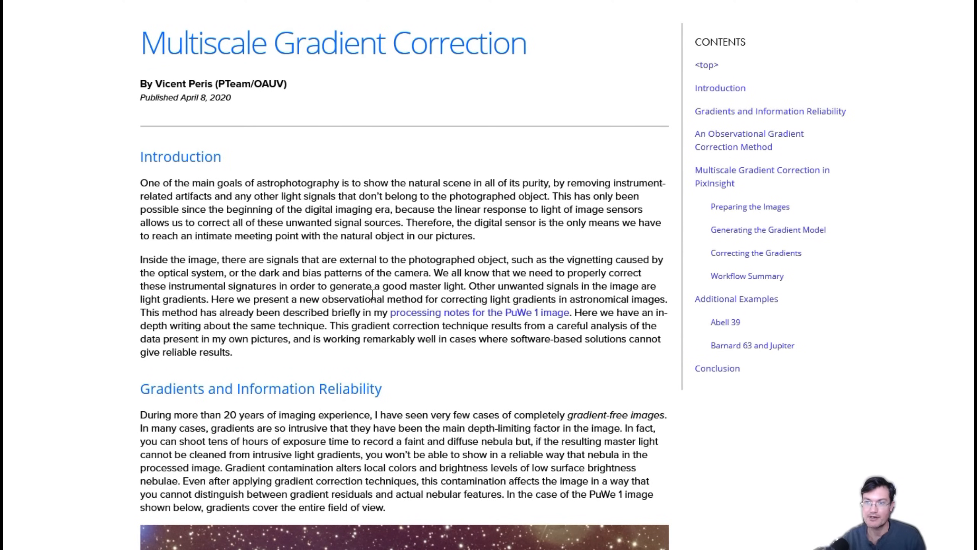
Read the article past the PixelMath and Correcting the Gradients sections to Workflow Summary
scroll(373, 294, down, 10)
scroll(373, 297, down, 20)
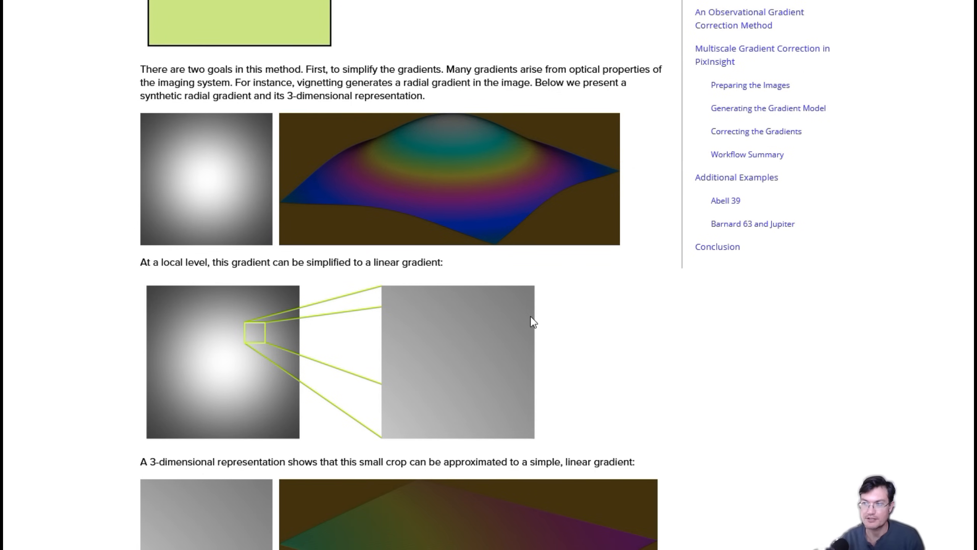
scroll(528, 365, down, 10)
scroll(527, 368, down, 13)
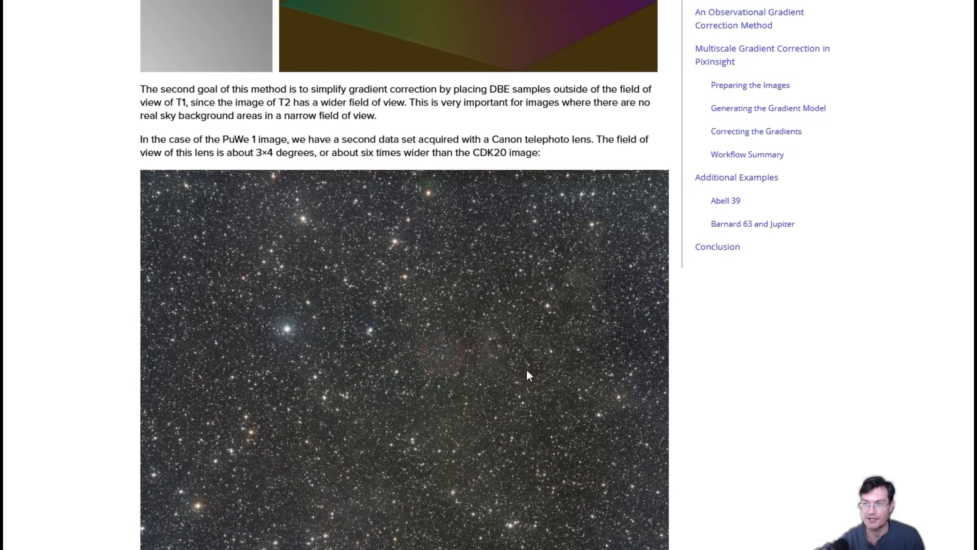
scroll(526, 369, down, 7)
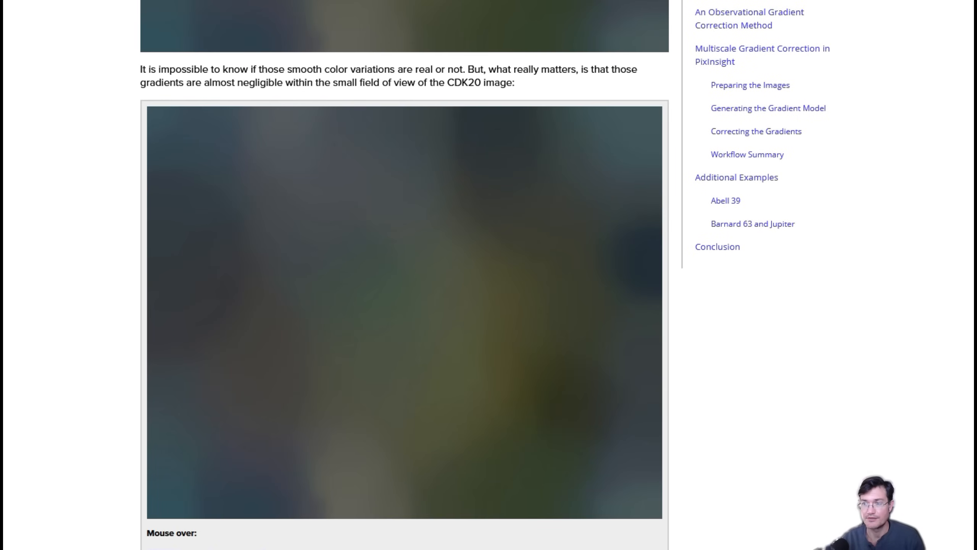
scroll(52, 379, down, 2)
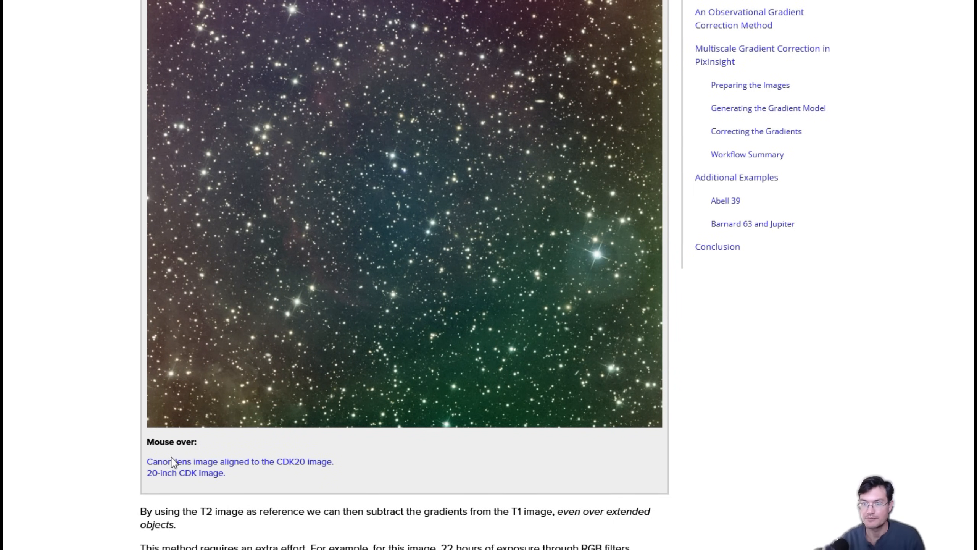
scroll(69, 439, down, 15)
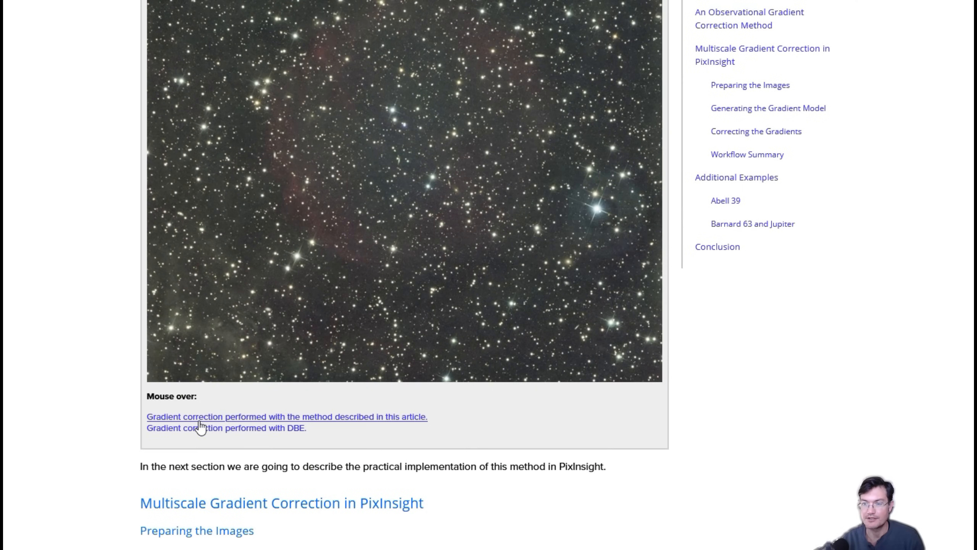
scroll(109, 452, down, 10)
scroll(109, 453, down, 20)
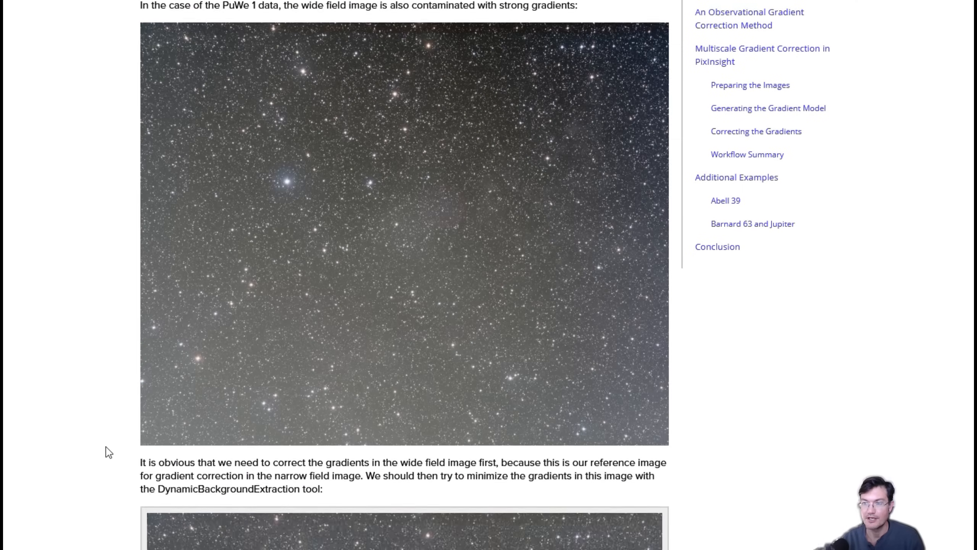
scroll(108, 452, down, 20)
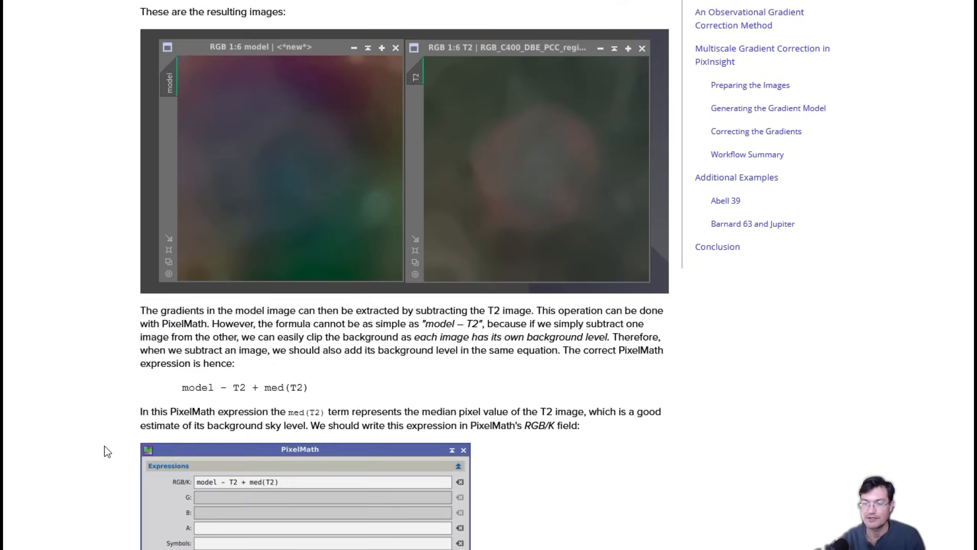
scroll(107, 451, down, 20)
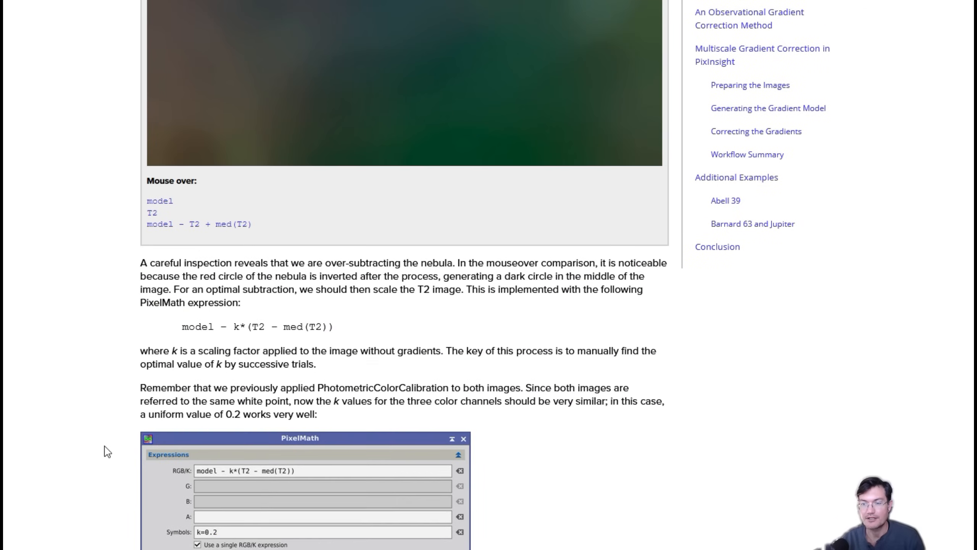
scroll(106, 448, down, 20)
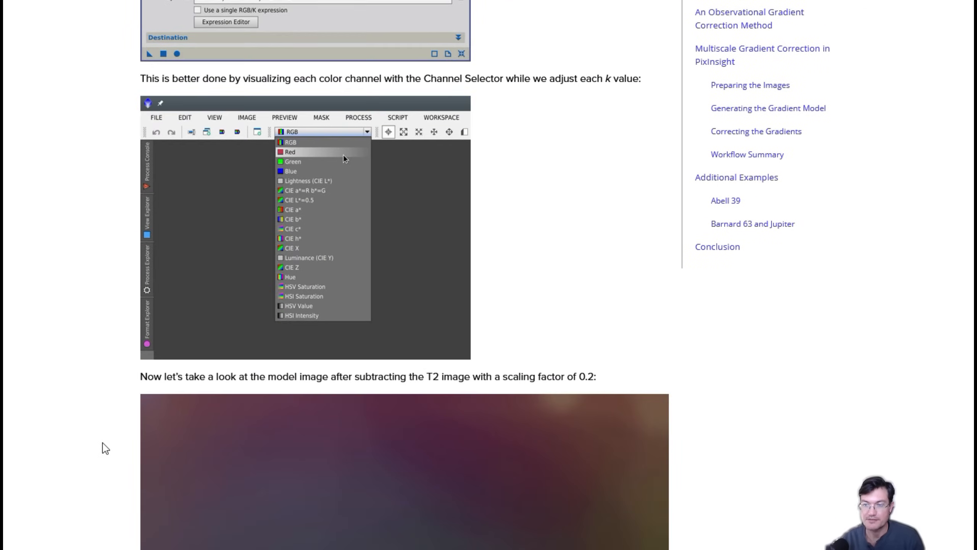
scroll(104, 447, down, 15)
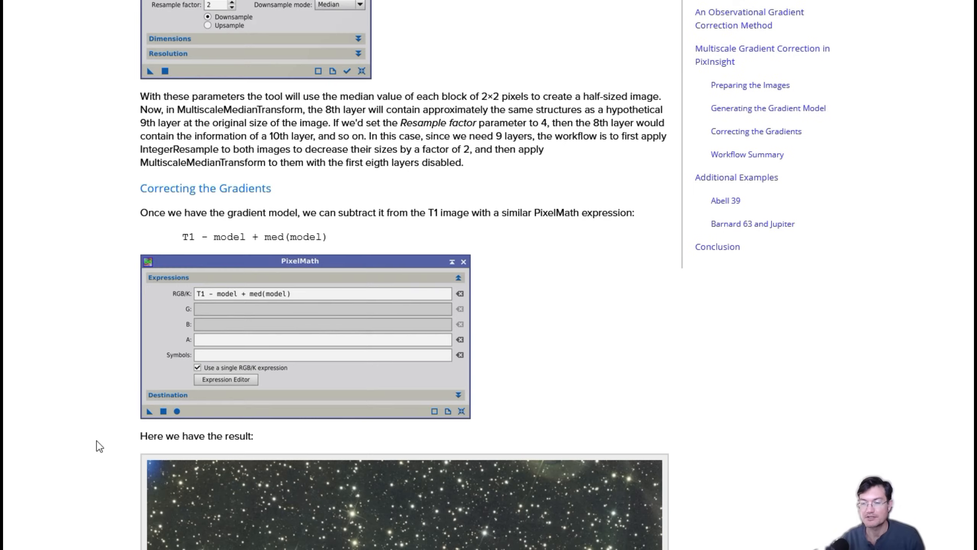
scroll(100, 446, down, 20)
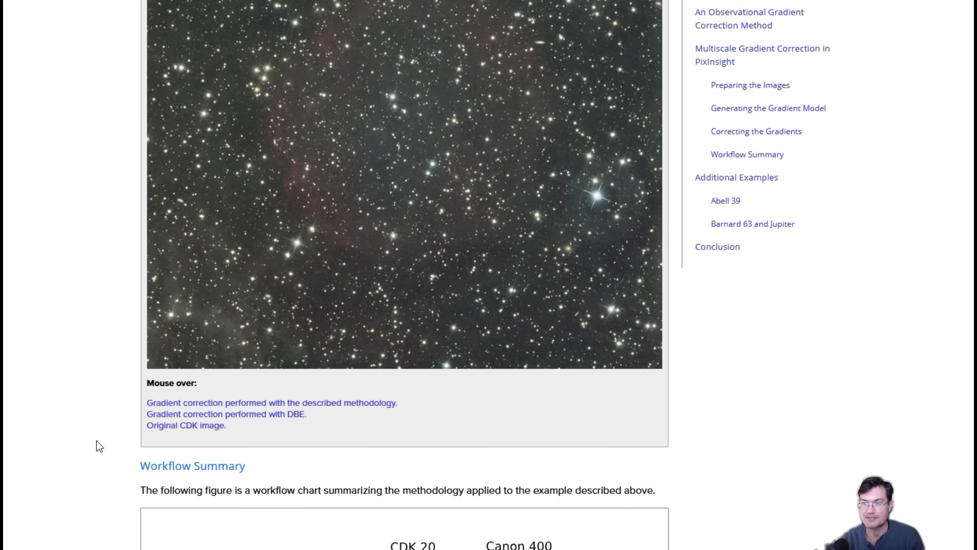
scroll(100, 447, down, 10)
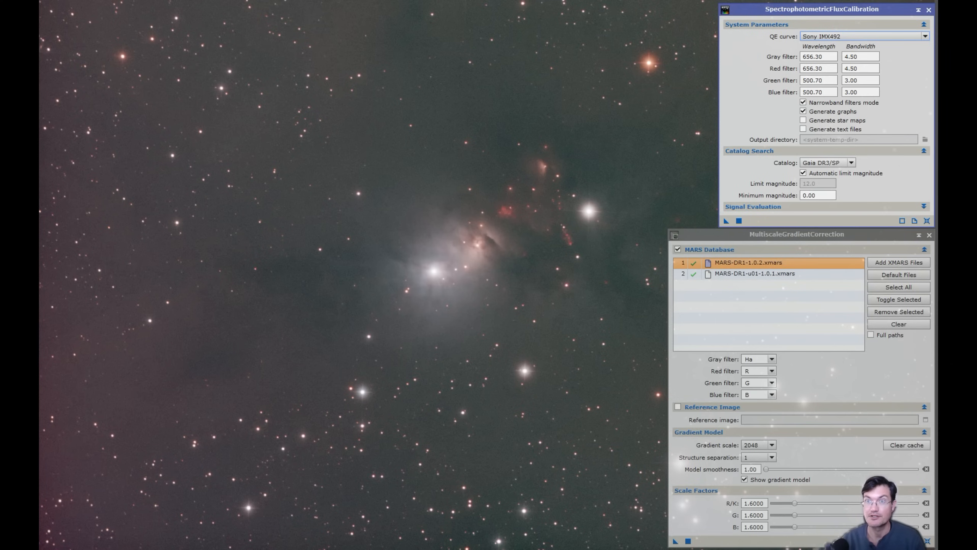
Run the Astrometry > ImageSolver script on the active Ha nebula image
click(216, 10)
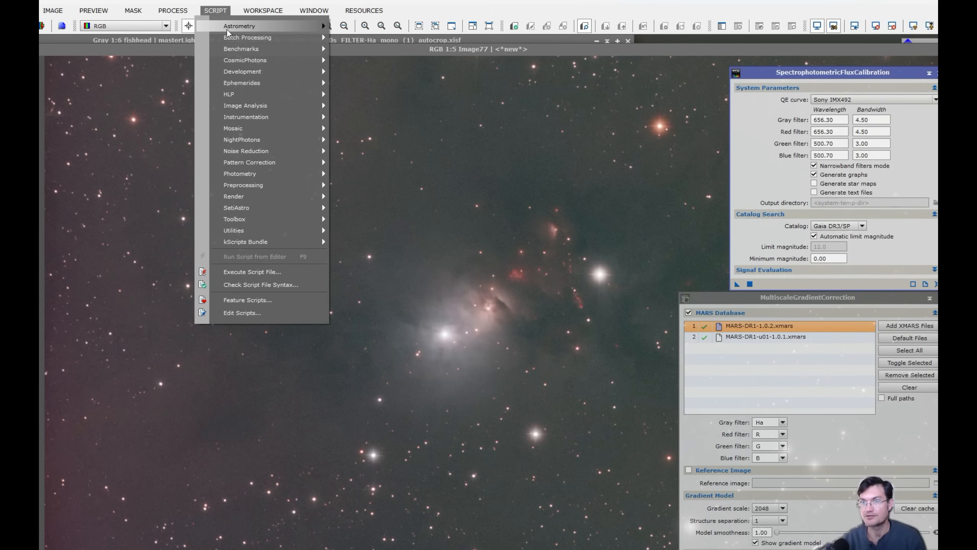
mouse_move(231, 28)
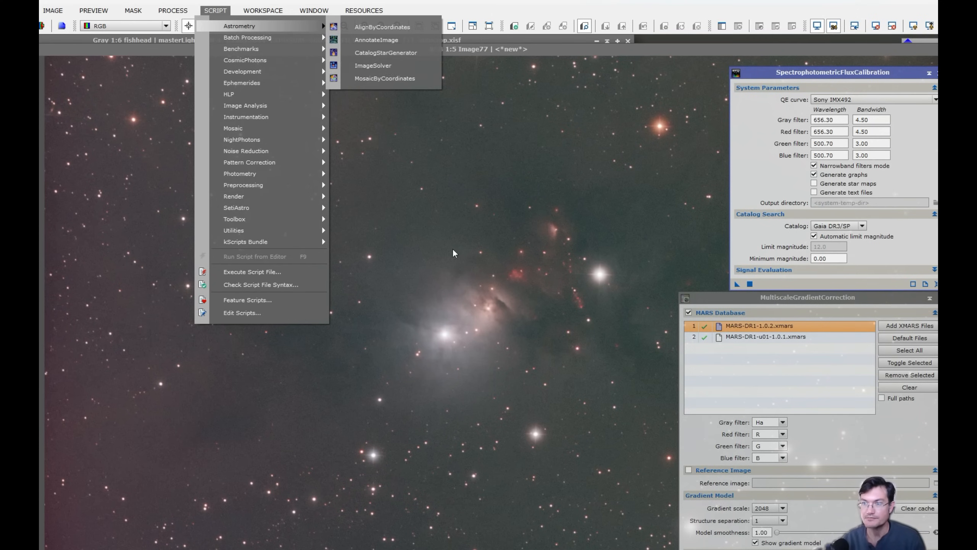
click(389, 66)
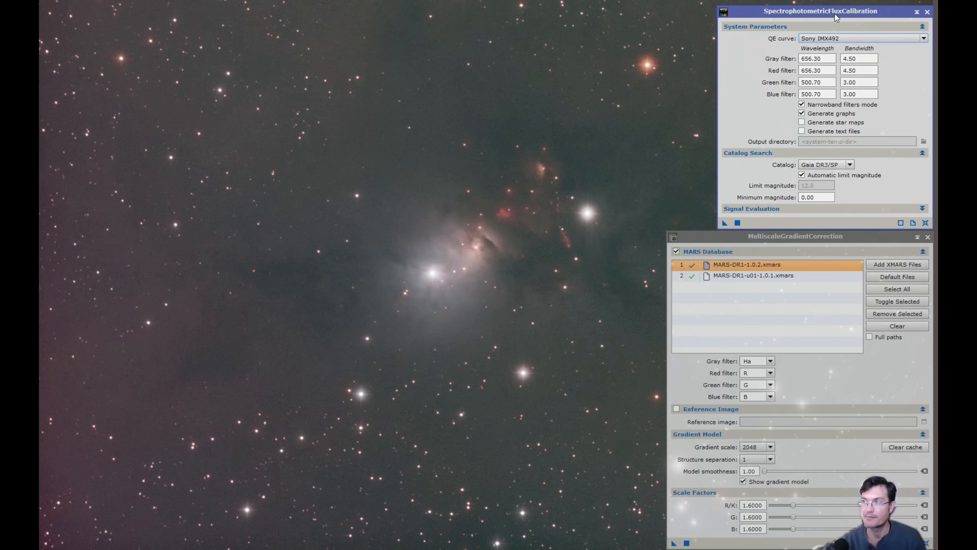
Review the sensor QE curve list and keep Sony IMX492
mouse_move(867, 12)
mouse_down()
mouse_move(846, 17)
mouse_move(867, 13)
mouse_up()
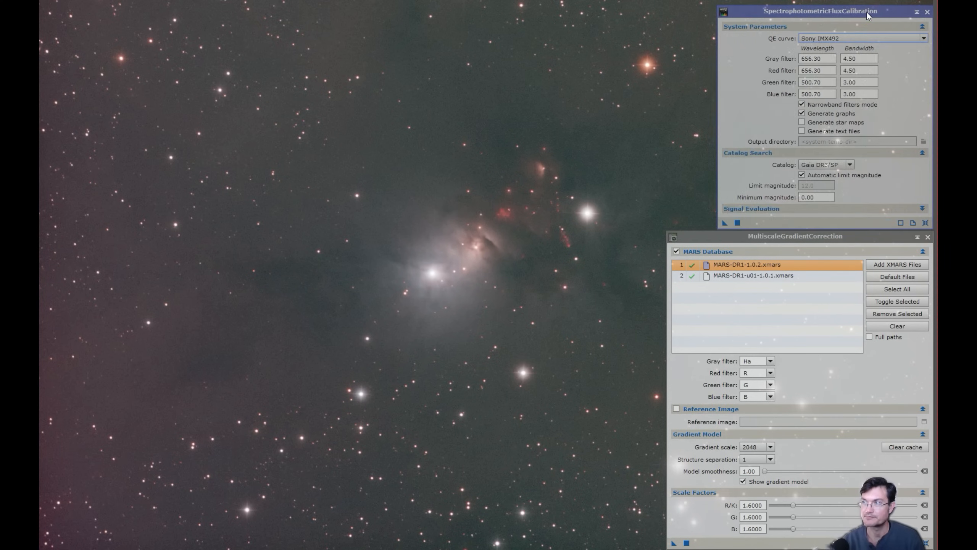
click(837, 38)
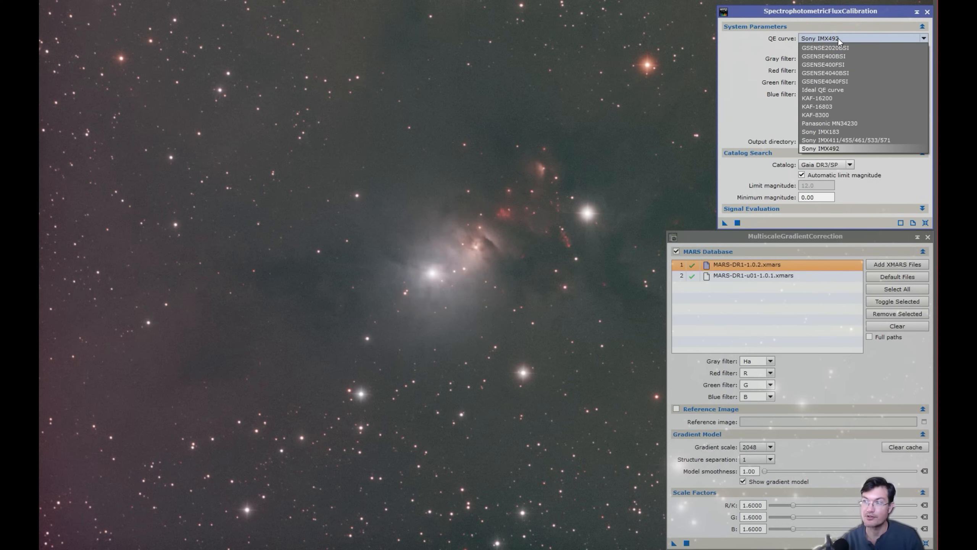
click(838, 38)
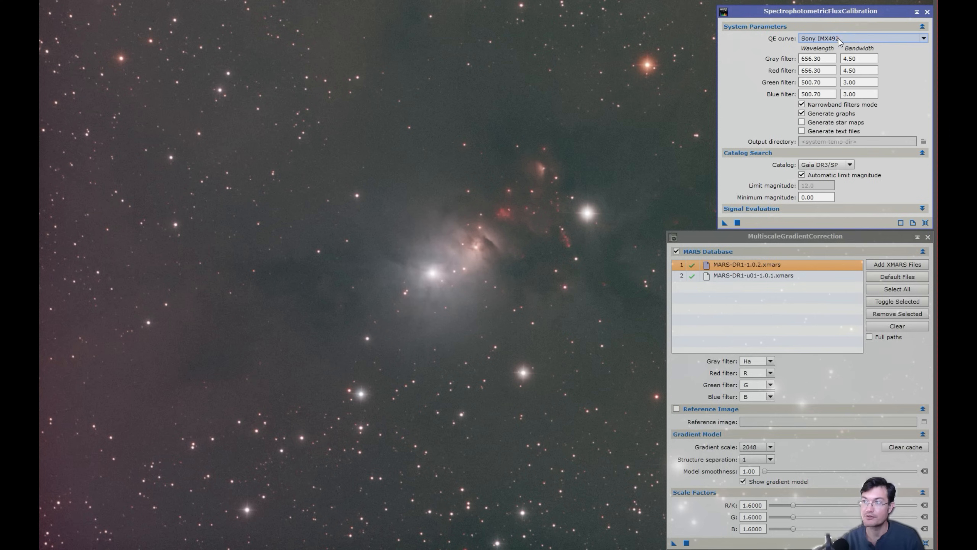
click(811, 39)
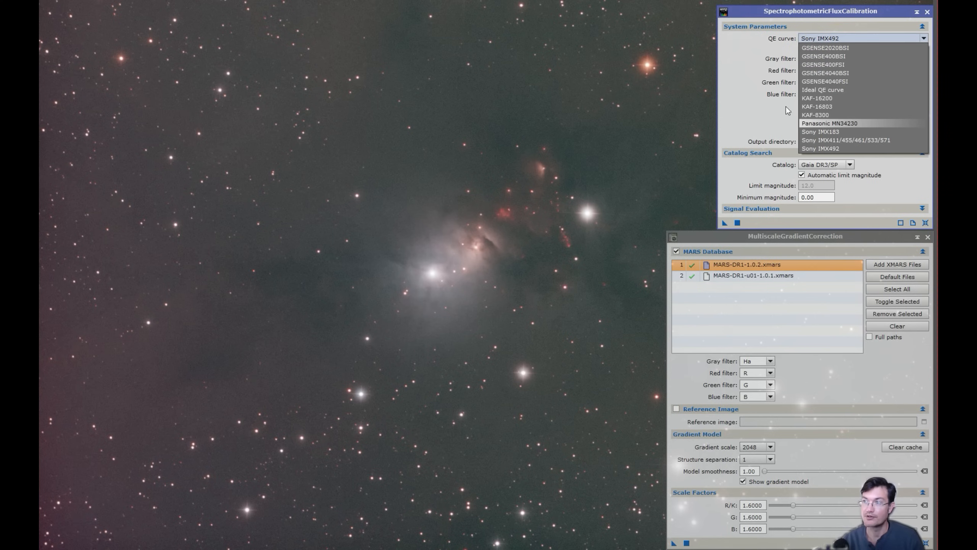
click(780, 62)
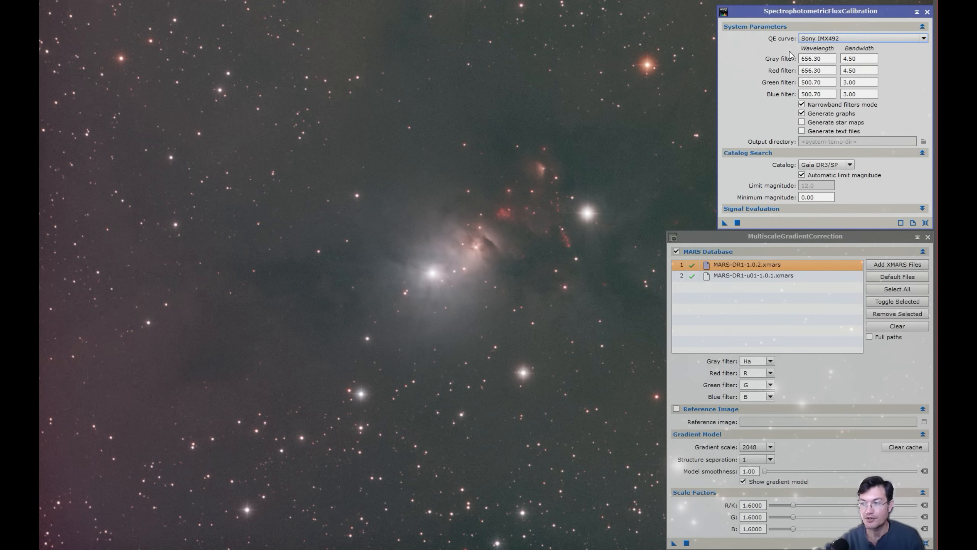
Turn off narrowband mode and choose Antlia V Pro Series R and G filters
click(801, 104)
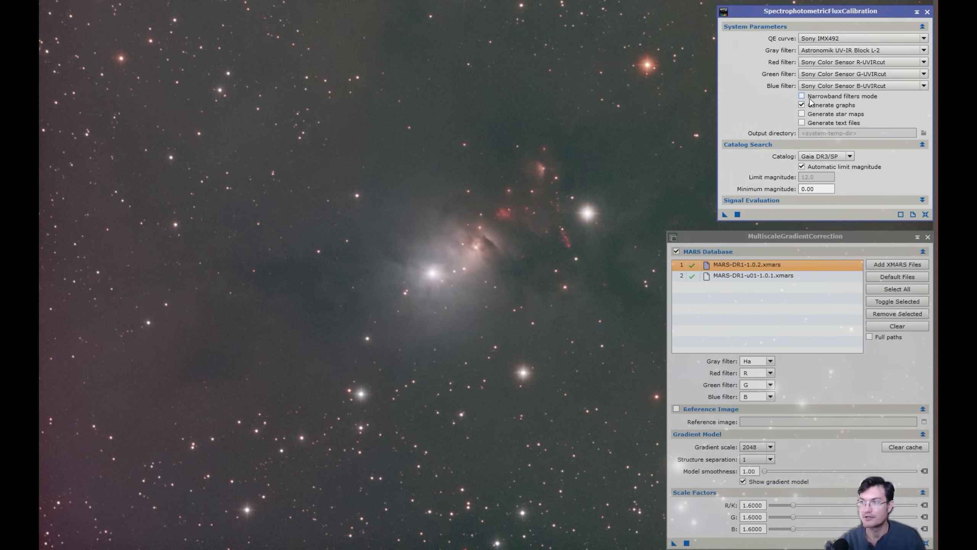
click(826, 61)
scroll(831, 131, up, 2)
click(822, 74)
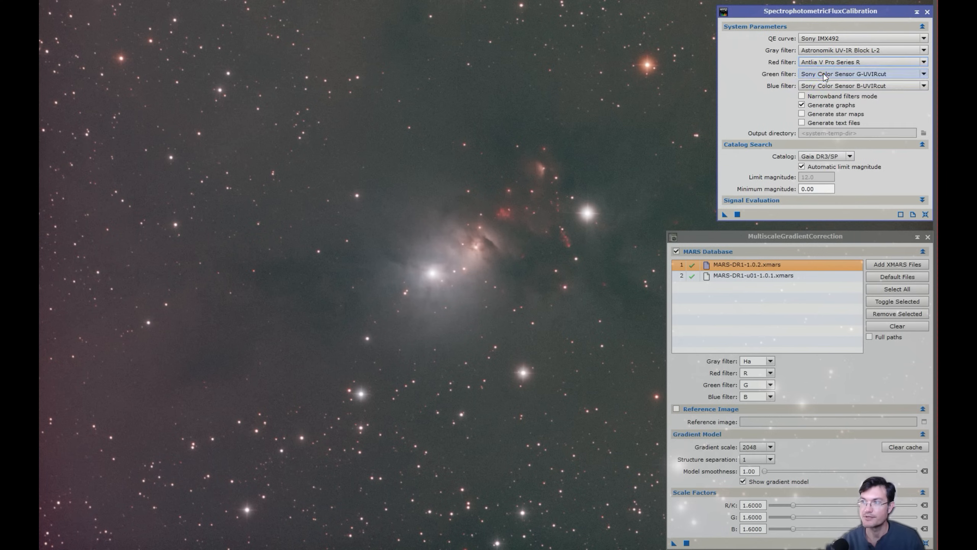
click(826, 74)
scroll(817, 119, up, 3)
scroll(824, 130, up, 3)
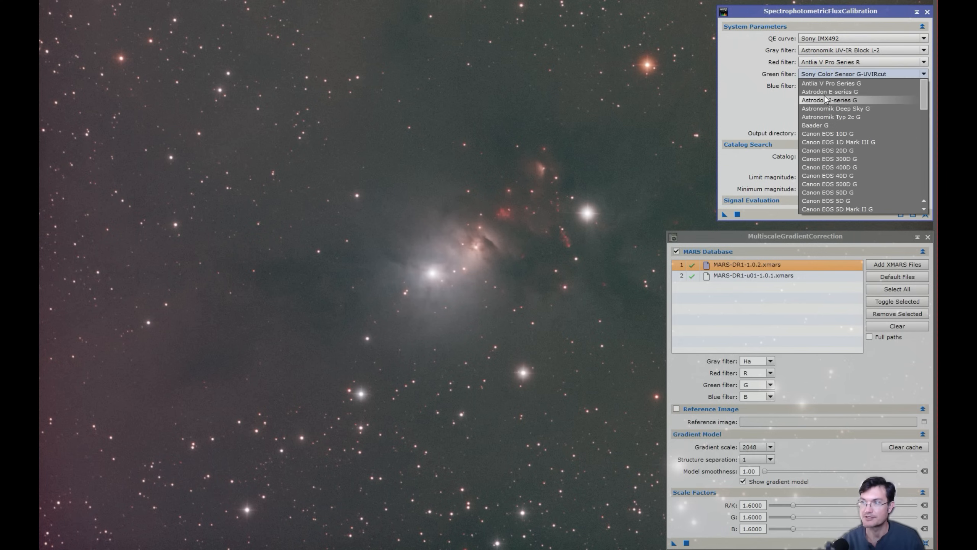
click(829, 84)
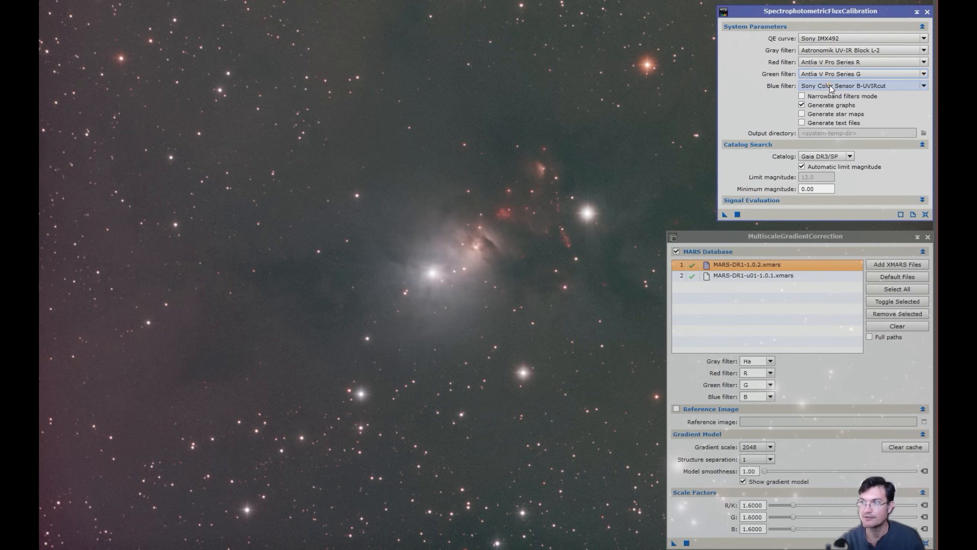
Recheck the gray filter wavelength and bandwidth in narrowband mode, then turn narrowband off again
click(801, 96)
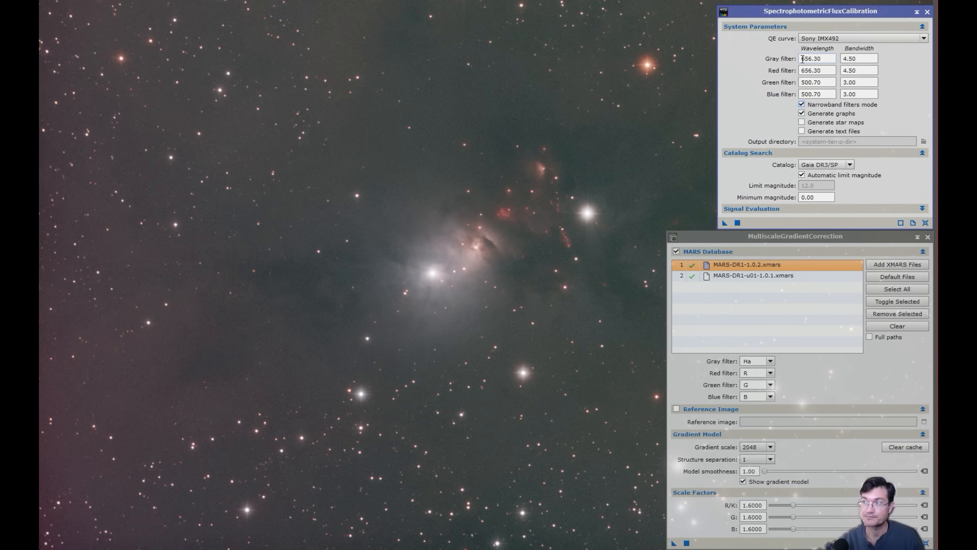
double_click(801, 58)
double_click(859, 59)
double_click(820, 58)
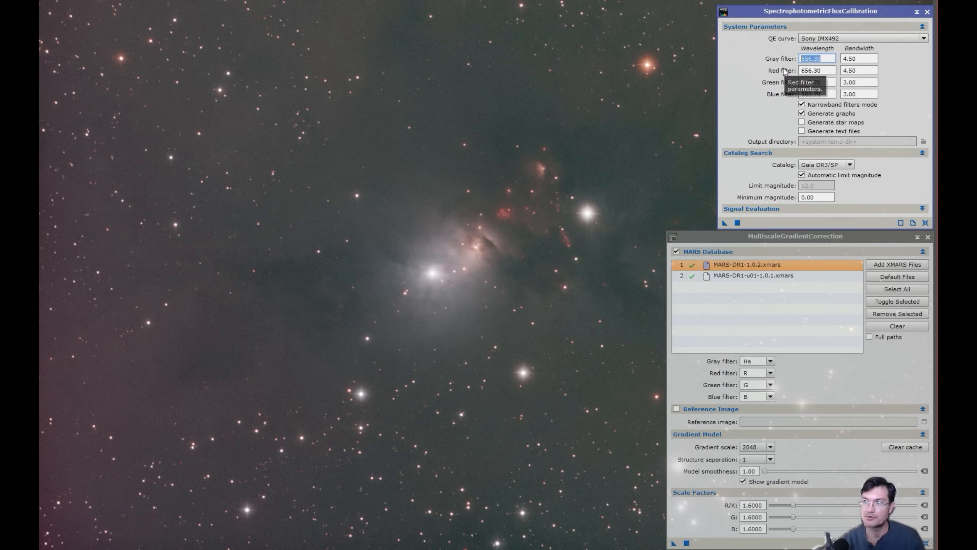
click(816, 93)
click(801, 105)
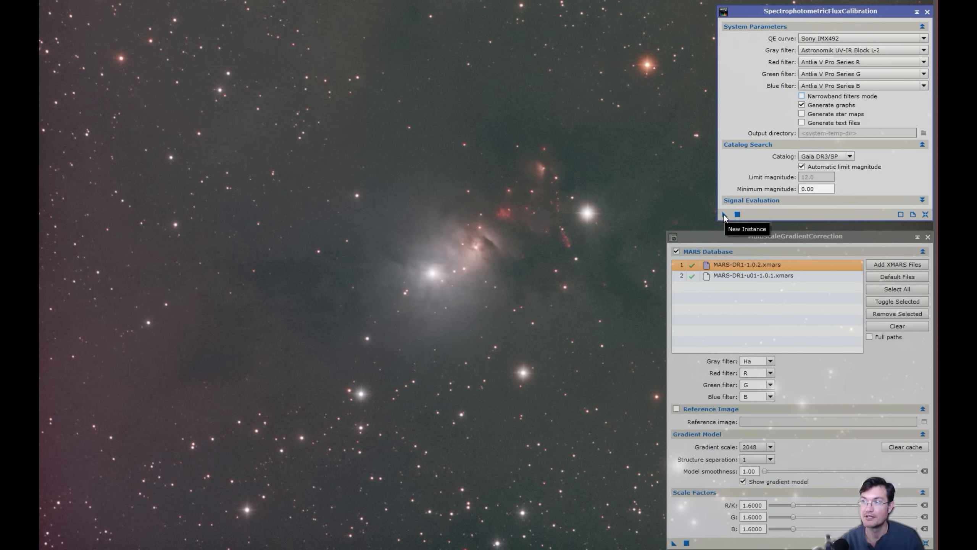
Run spectrophotometric flux calibration on the nebula image and close the resulting graphs
drag(724, 218, 530, 220)
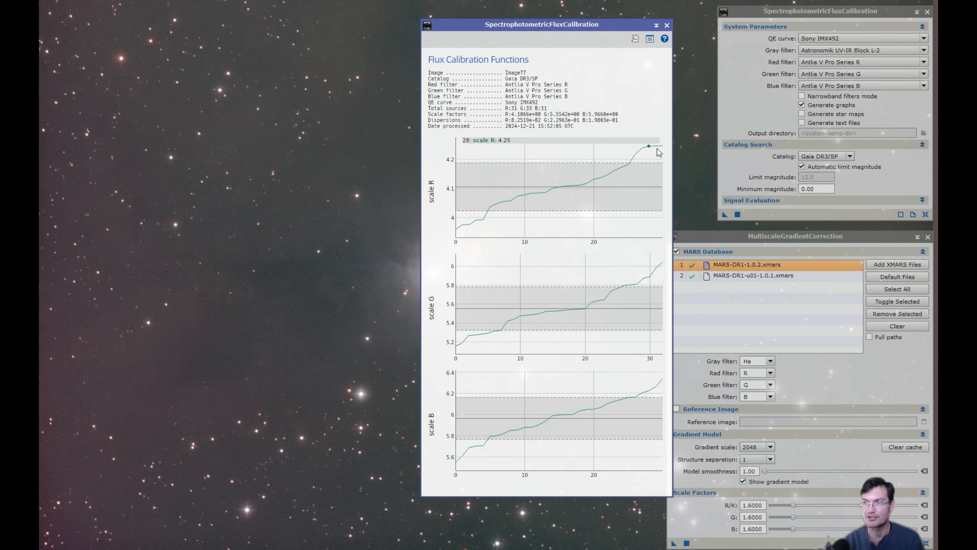
click(667, 25)
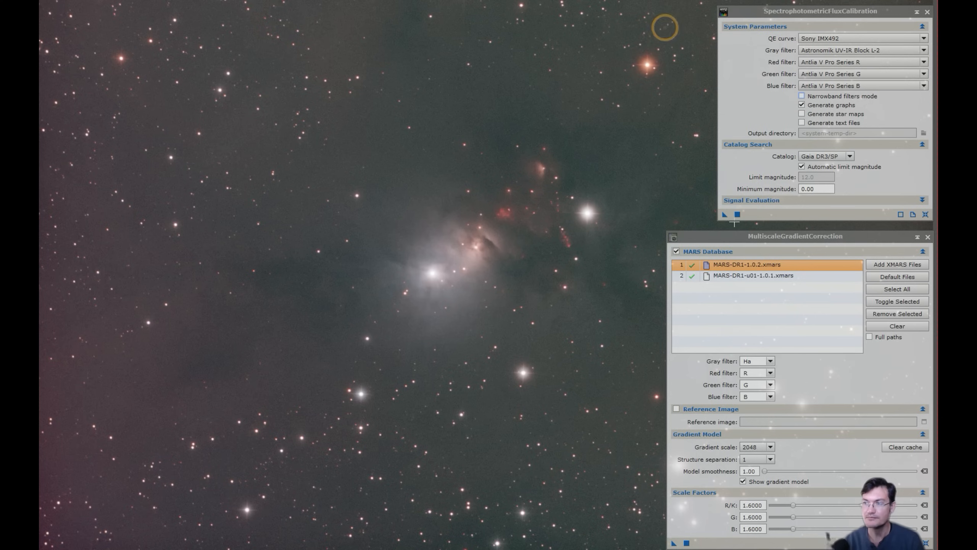
Close the SpectrophotometricFluxCalibration panel, nudging the gradient correction panel aside
drag(739, 240, 736, 231)
click(792, 15)
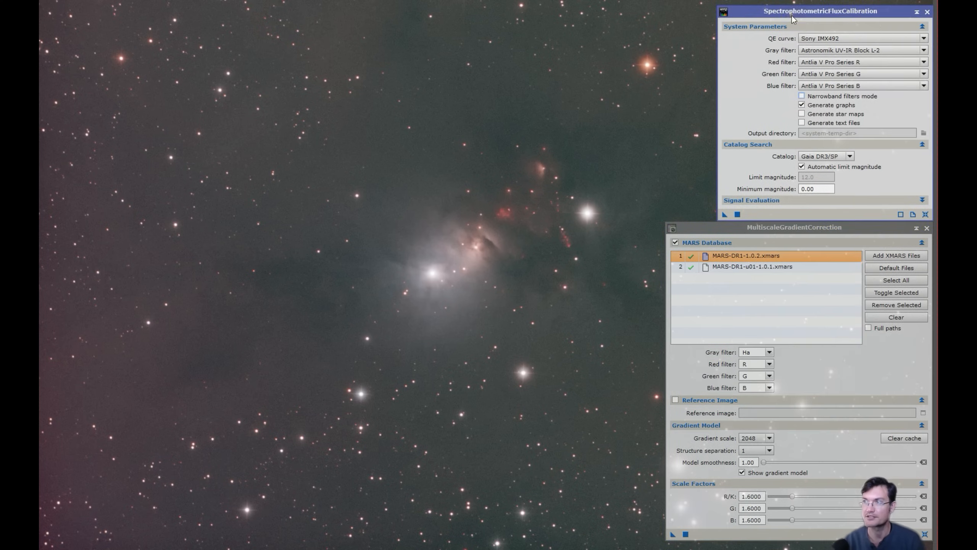
click(927, 12)
Reset MultiscaleGradientCorrection to defaults and check its MARS file preferences without changes
drag(818, 227, 821, 89)
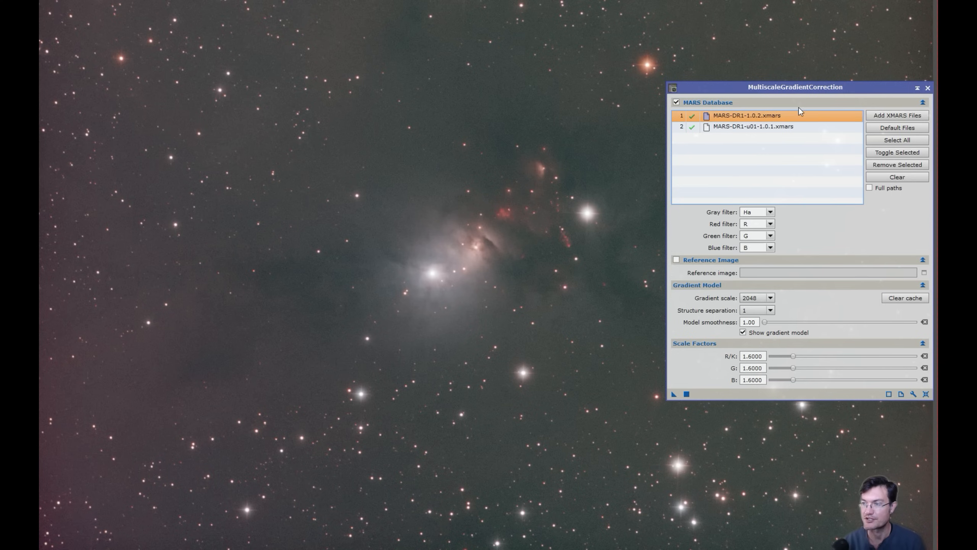
click(926, 394)
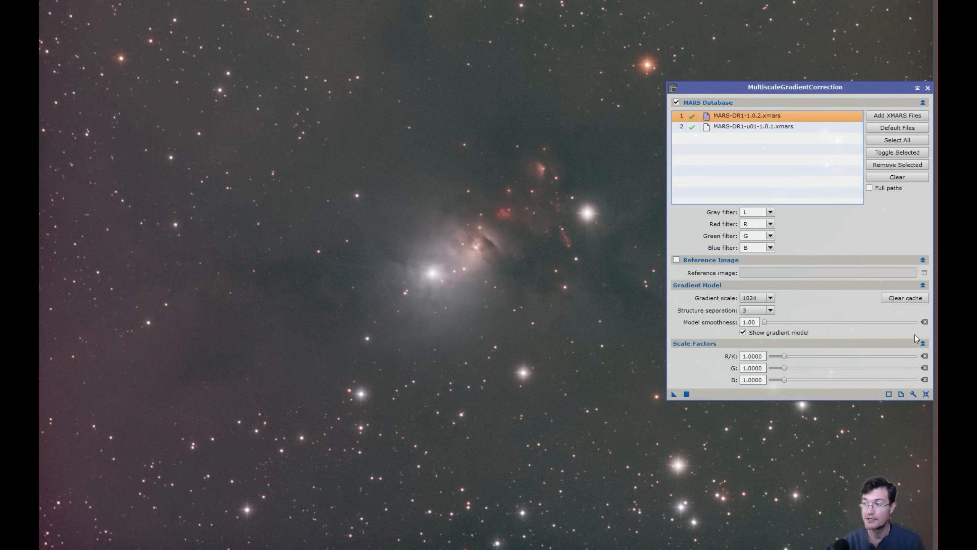
click(913, 394)
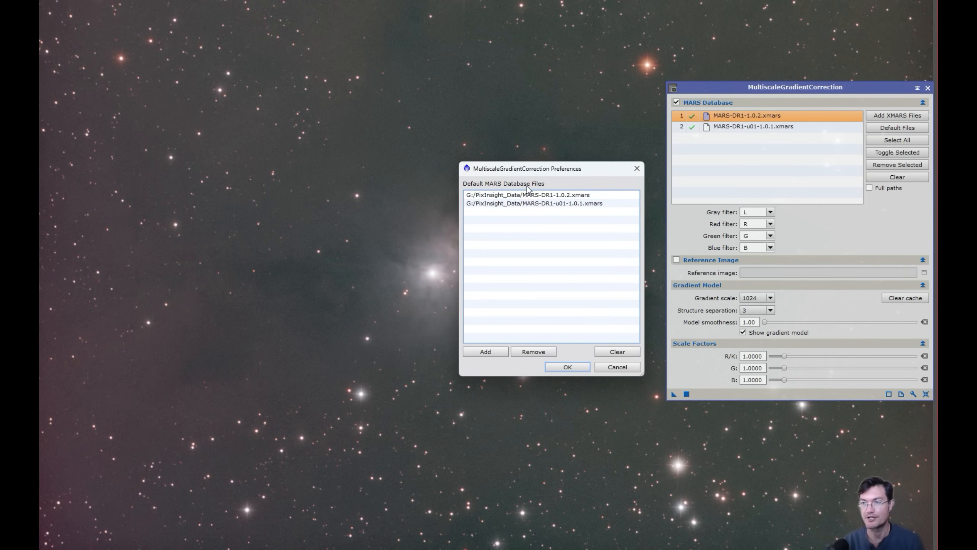
click(639, 168)
Set the gray filter to L and review the two MARS database file entries
click(745, 211)
text(L)
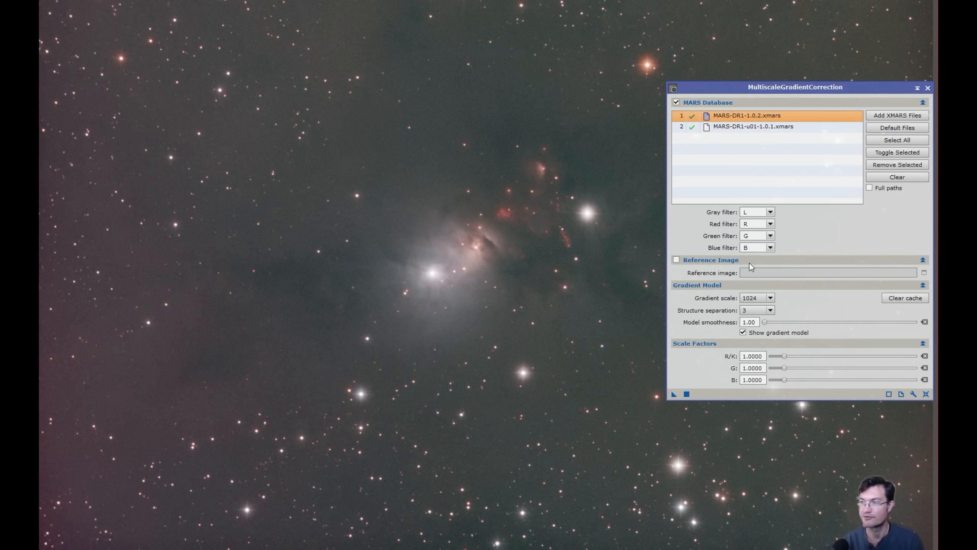
click(736, 127)
click(741, 116)
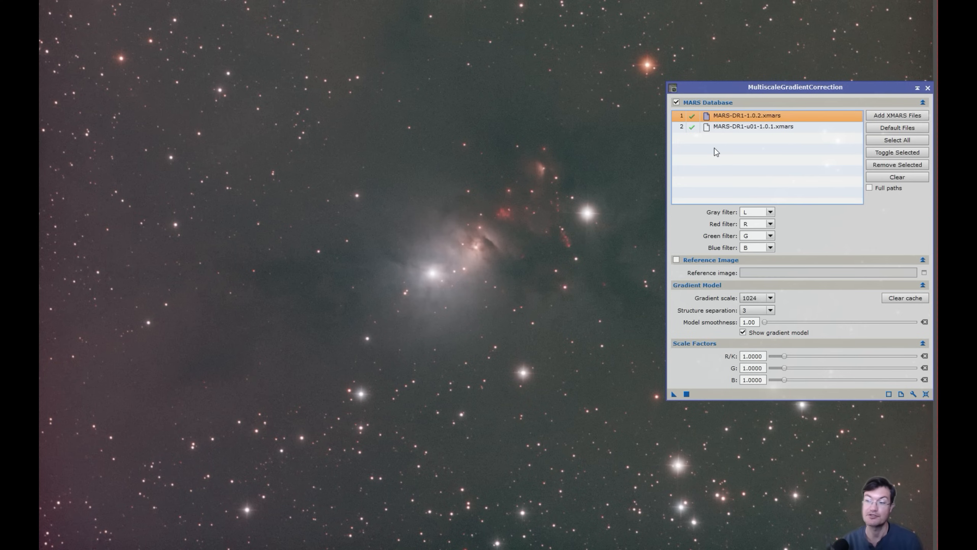
click(733, 125)
click(734, 114)
click(733, 112)
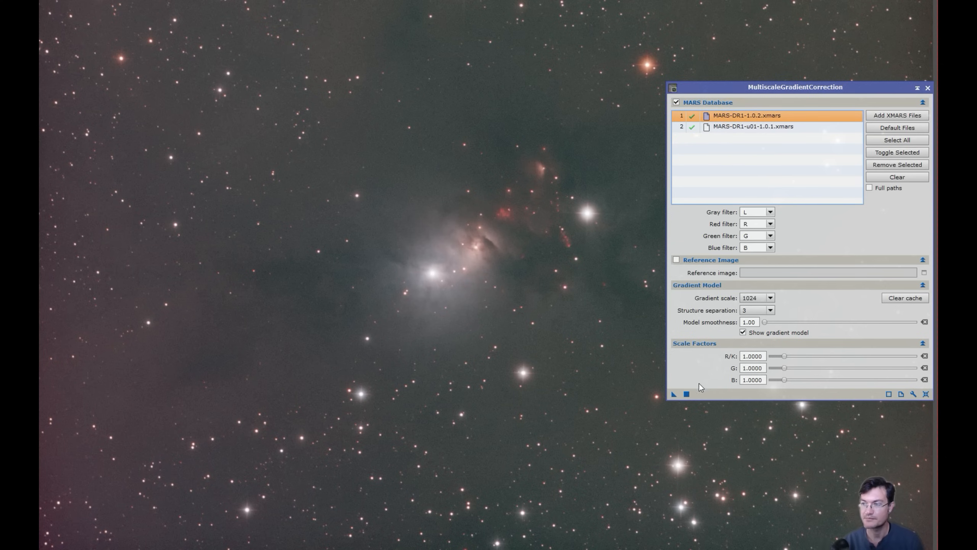
Apply MultiscaleGradientCorrection globally and STF auto-stretch the resulting gradient model
click(687, 394)
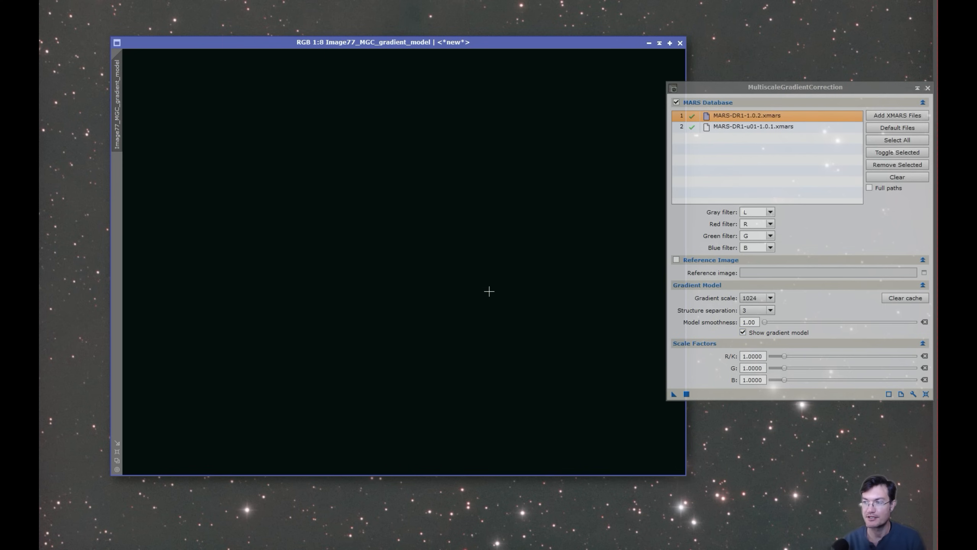
key(ctrl+a)
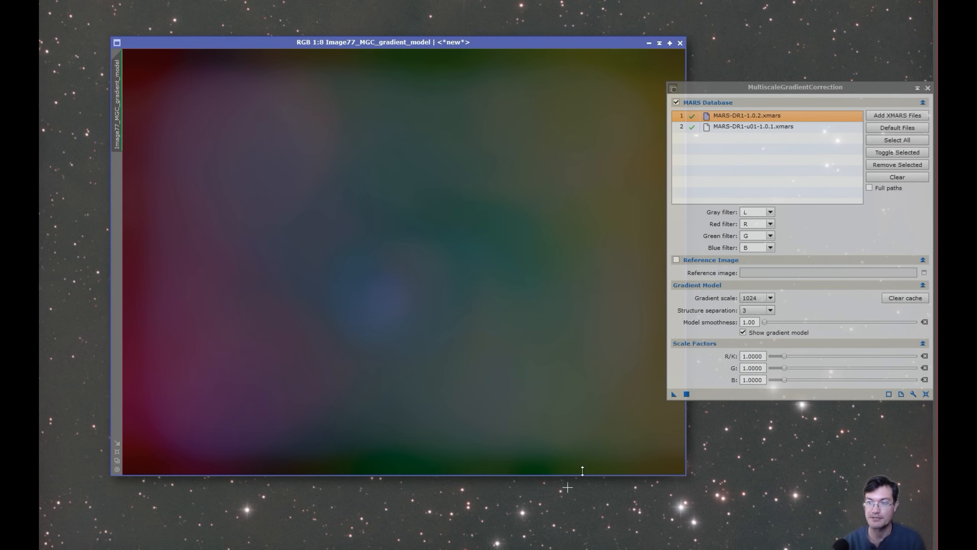
drag(463, 43, 760, 7)
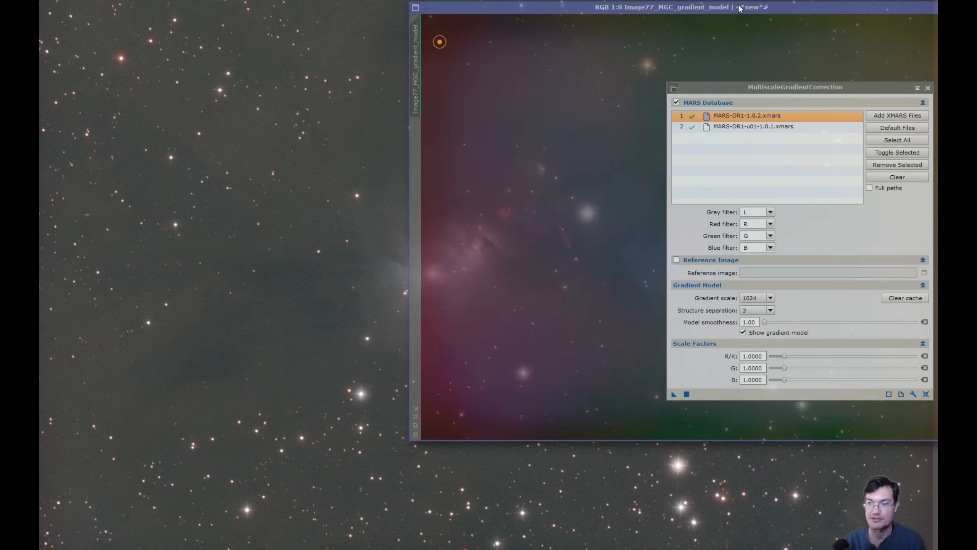
drag(646, 7, 392, 54)
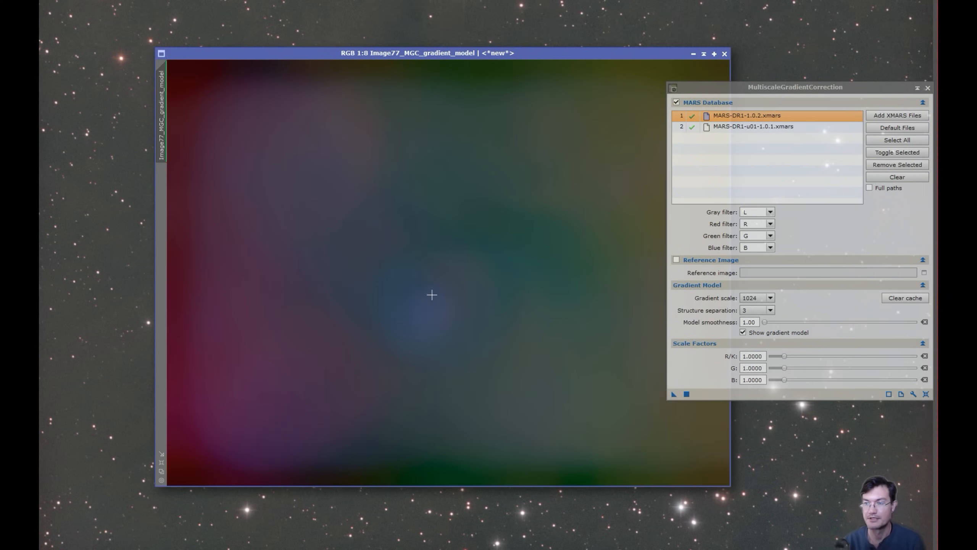
Sample pixel values across the gradient model, then close the Image77_MGC_gradient_model window
click(443, 310)
mouse_move(444, 310)
mouse_down()
mouse_move(459, 302)
mouse_move(434, 316)
mouse_up()
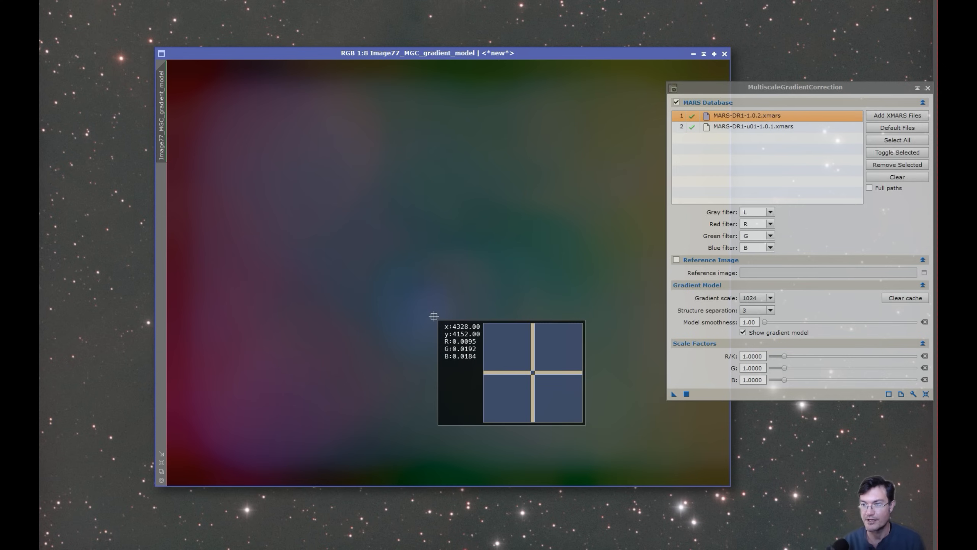
drag(434, 316, 460, 286)
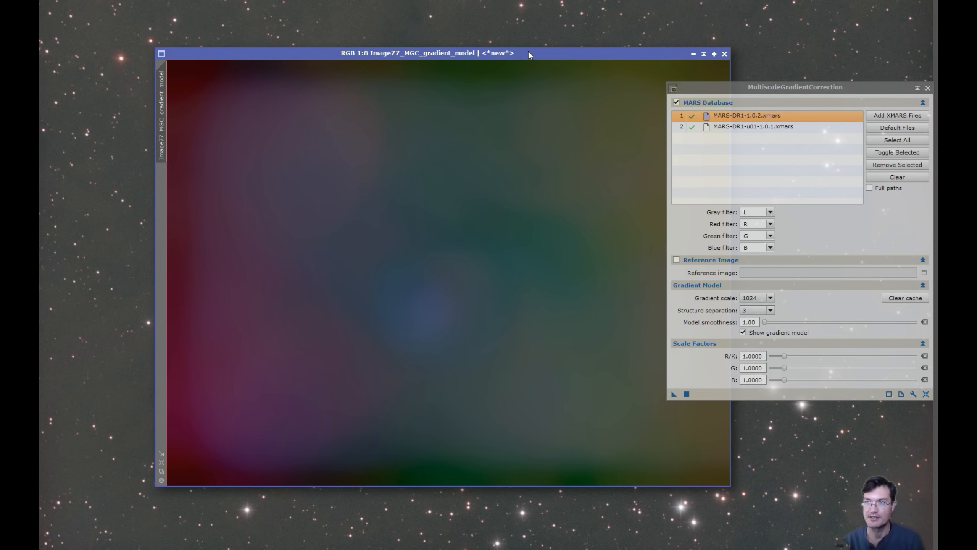
click(724, 53)
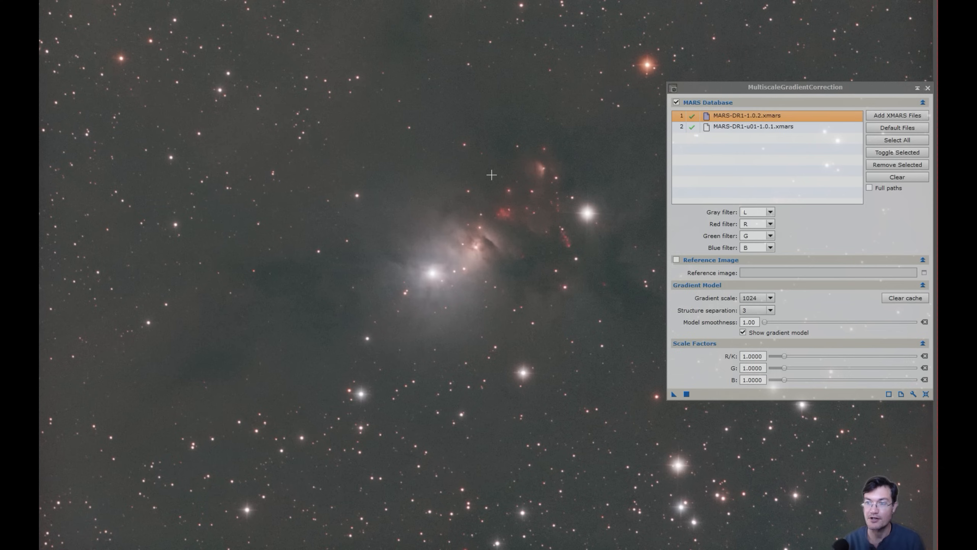
Move the correction panel aside, inspect the corrected image, then bring up Image56's SPFC graphs
drag(725, 84, 735, 86)
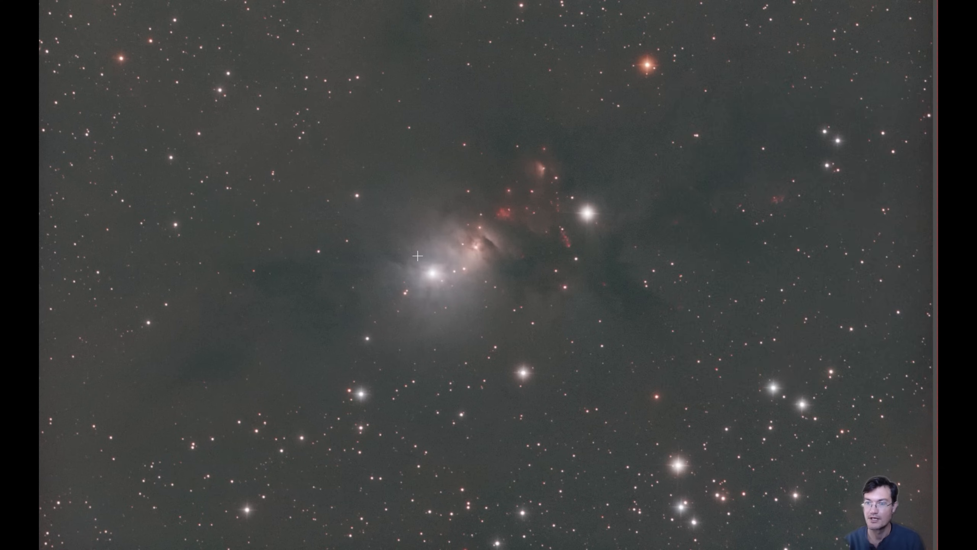
click(459, 248)
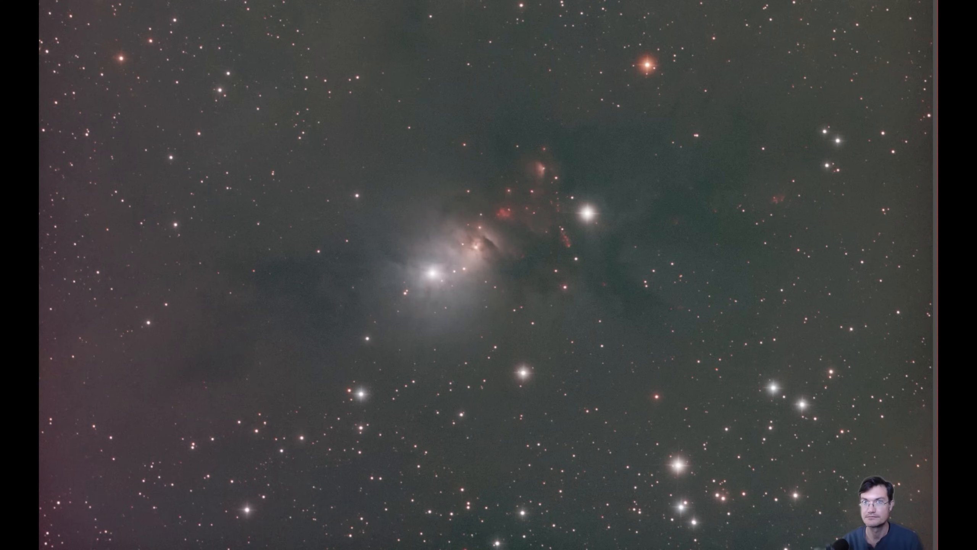
click(559, 364)
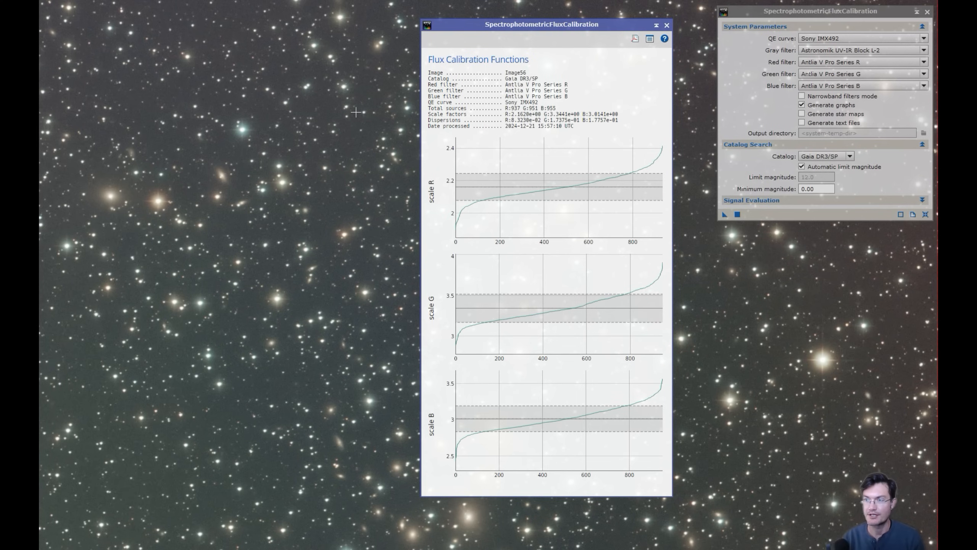
mouse_move(456, 222)
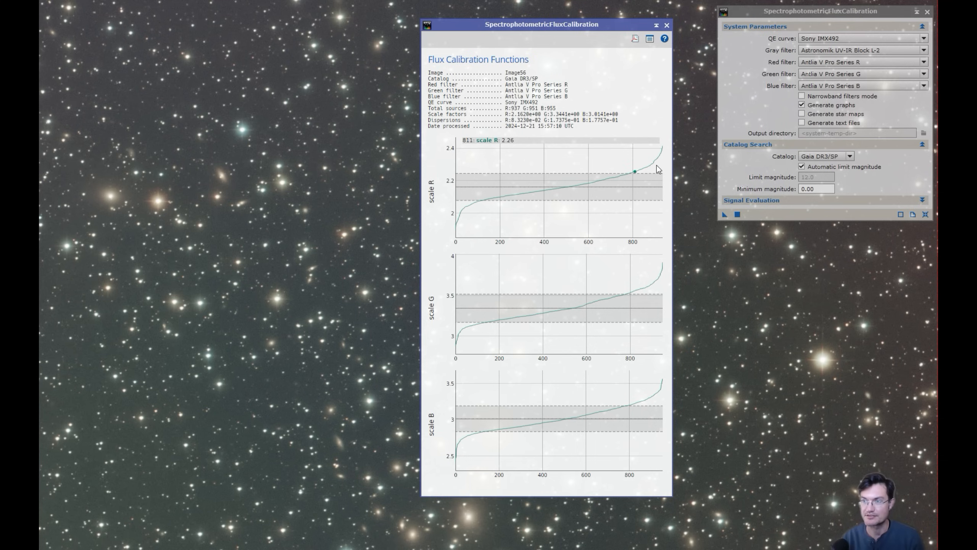
Close Image56's Flux Calibration Functions window, leaving MultiscaleGradientCorrection over the star field
mouse_move(593, 296)
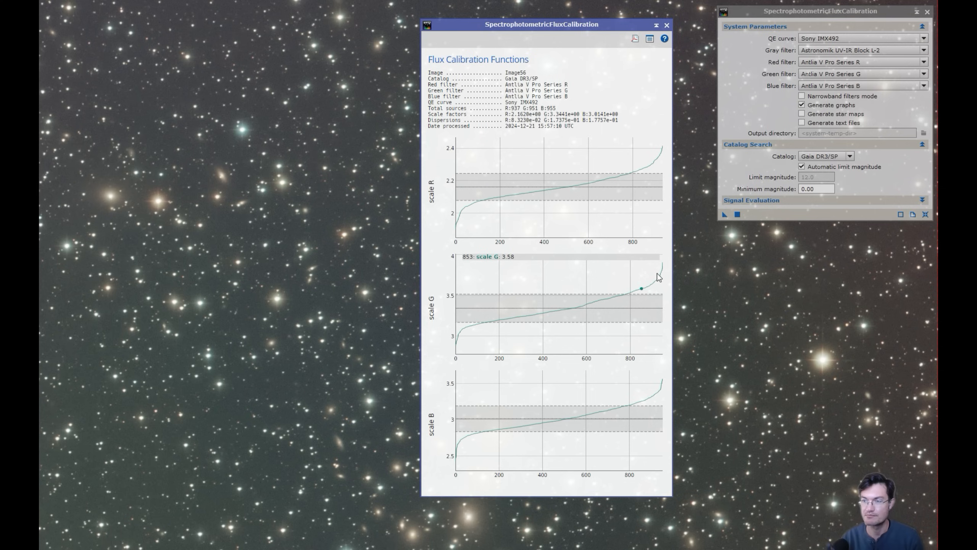
mouse_move(499, 416)
mouse_move(547, 225)
mouse_move(569, 423)
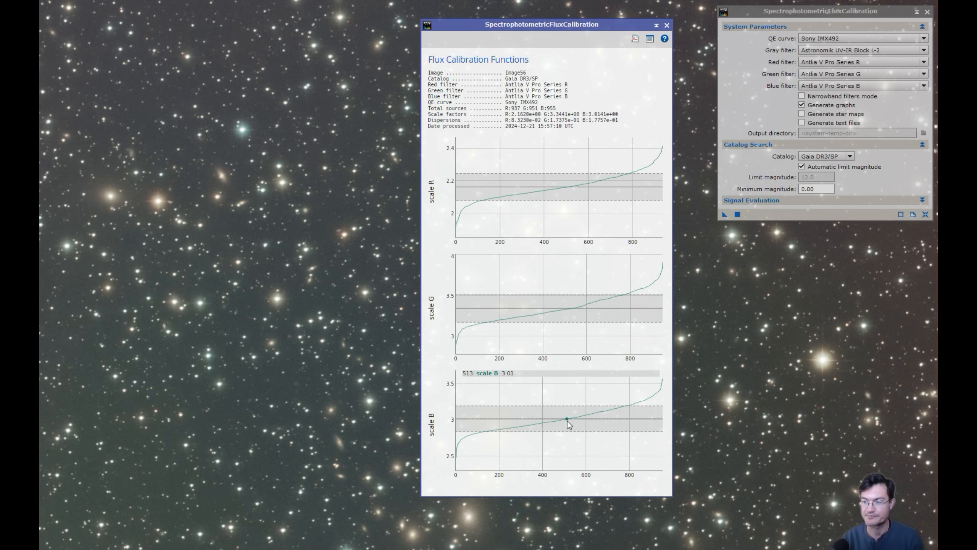
click(667, 26)
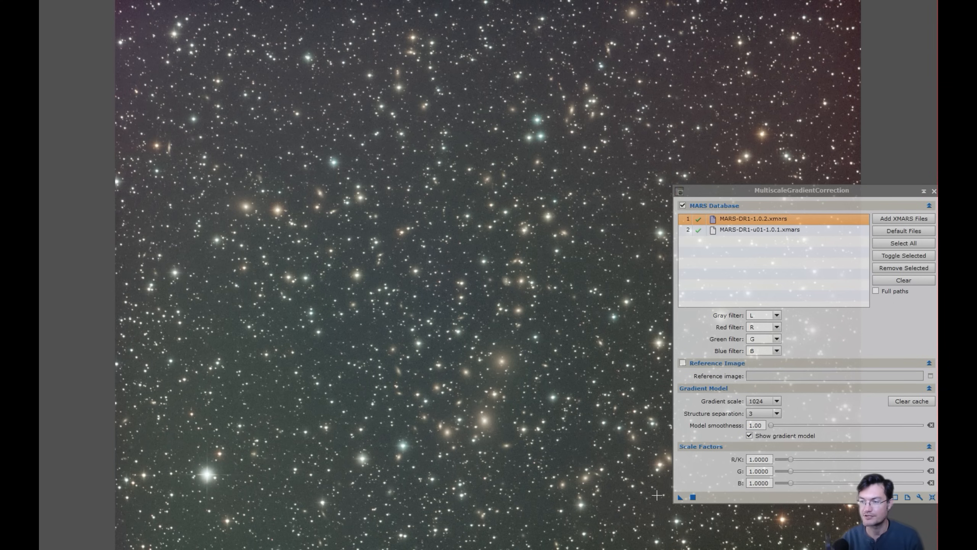
Apply MultiscaleGradientCorrection to the dense star-field image and compare it before and after with undo/redo
drag(681, 500, 506, 396)
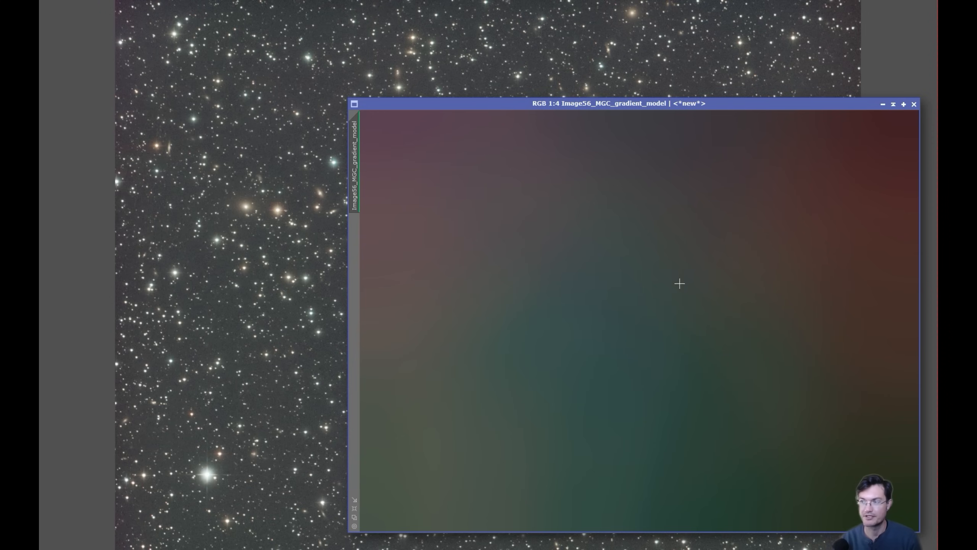
click(229, 201)
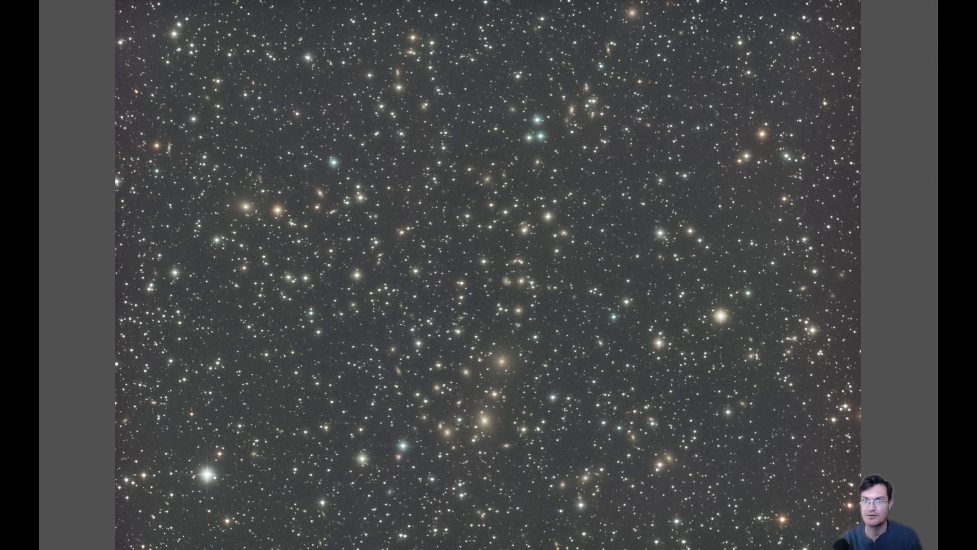
key(ctrl+z)
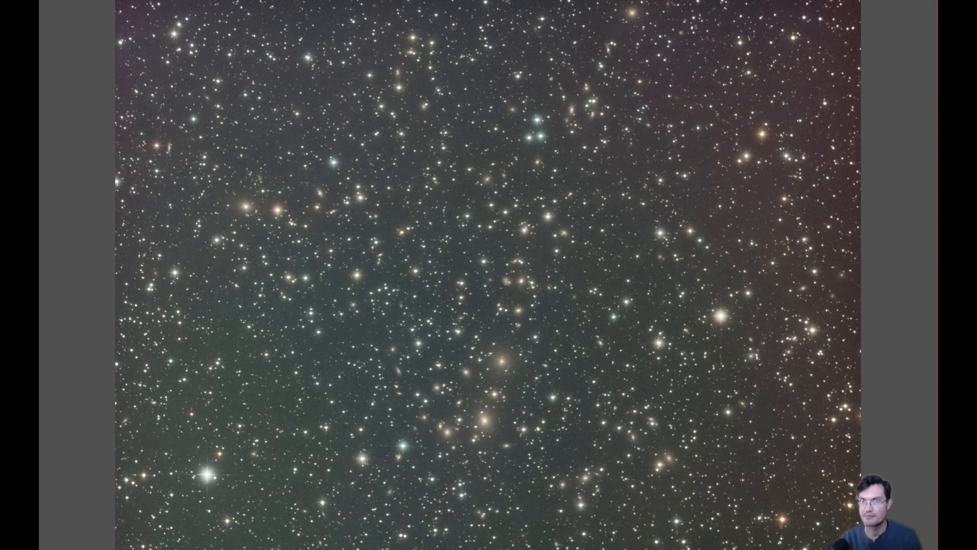
key(ctrl+y)
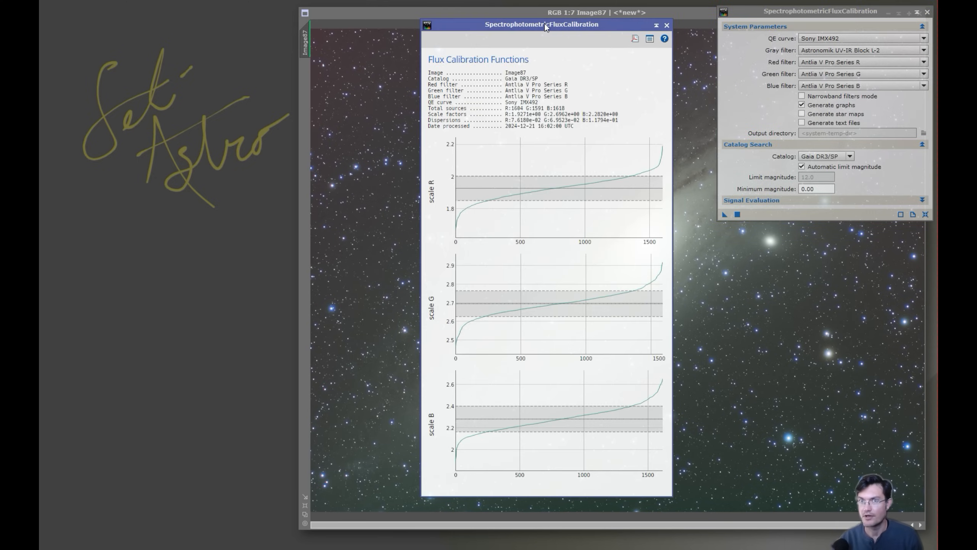
Run MultiscaleGradientCorrection on the Andromeda image Image87
mouse_move(644, 181)
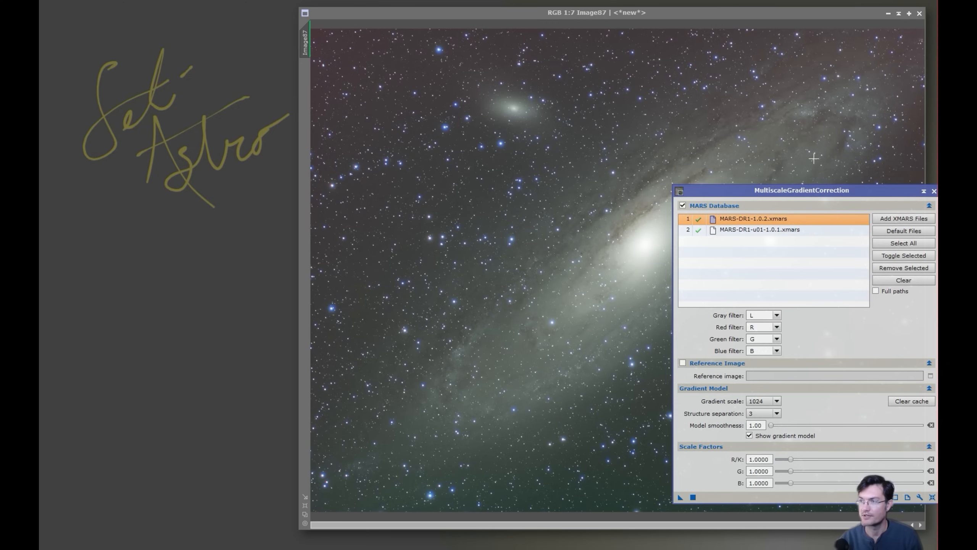
click(788, 188)
drag(761, 132, 764, 100)
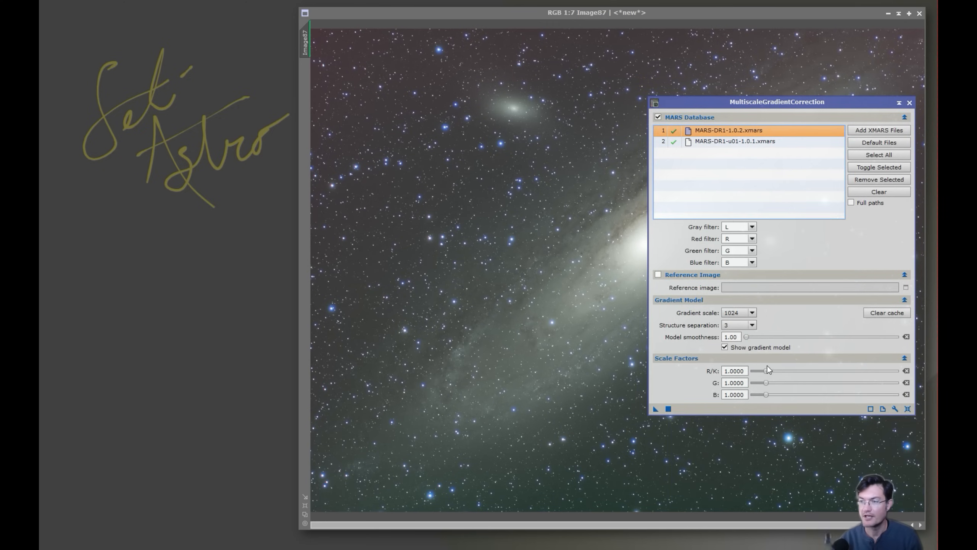
click(668, 409)
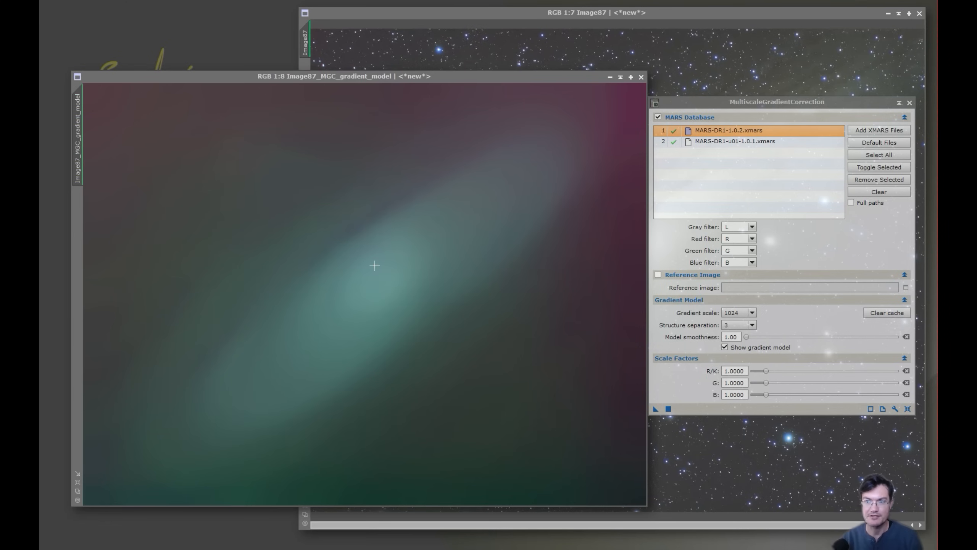
Probe pixel values at several spots across the Image87_MGC_gradient_model
click(381, 274)
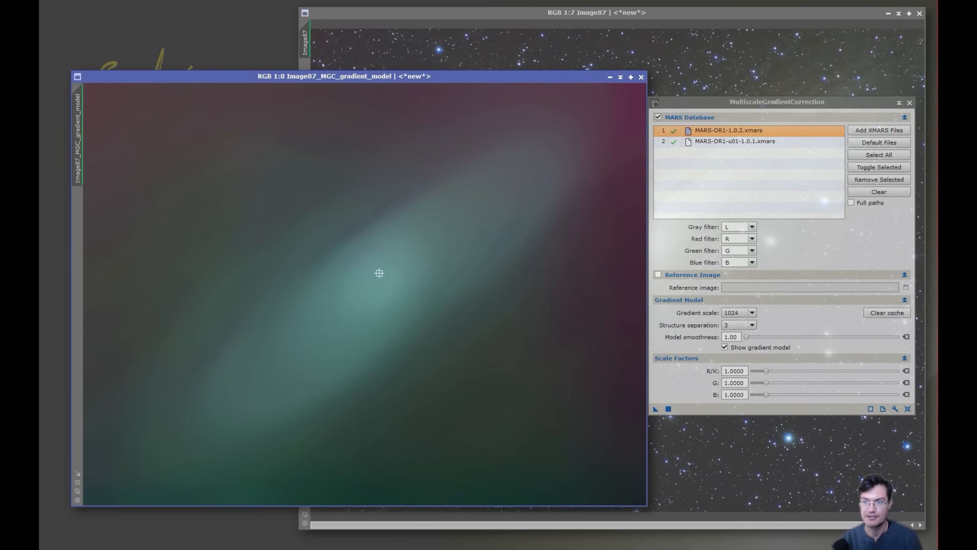
drag(372, 258, 360, 224)
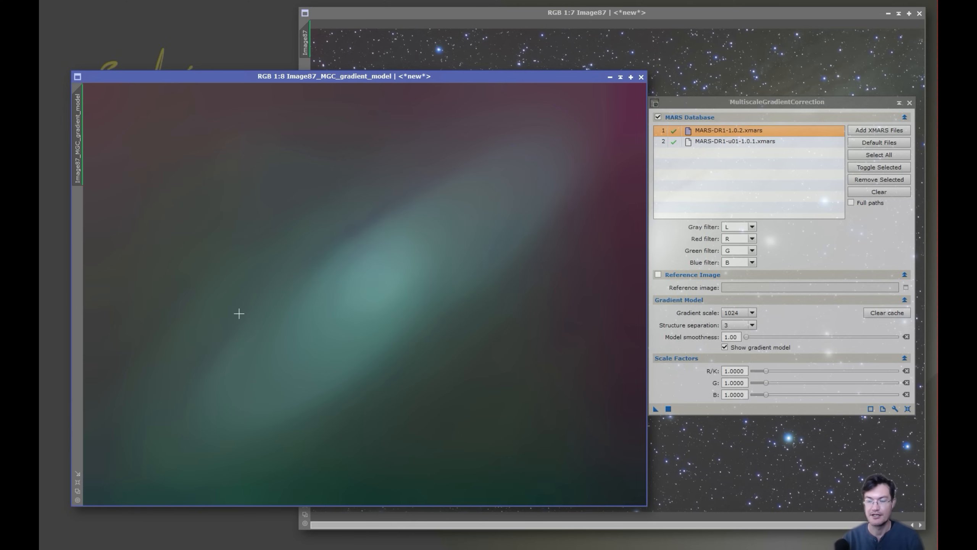
drag(354, 227, 333, 160)
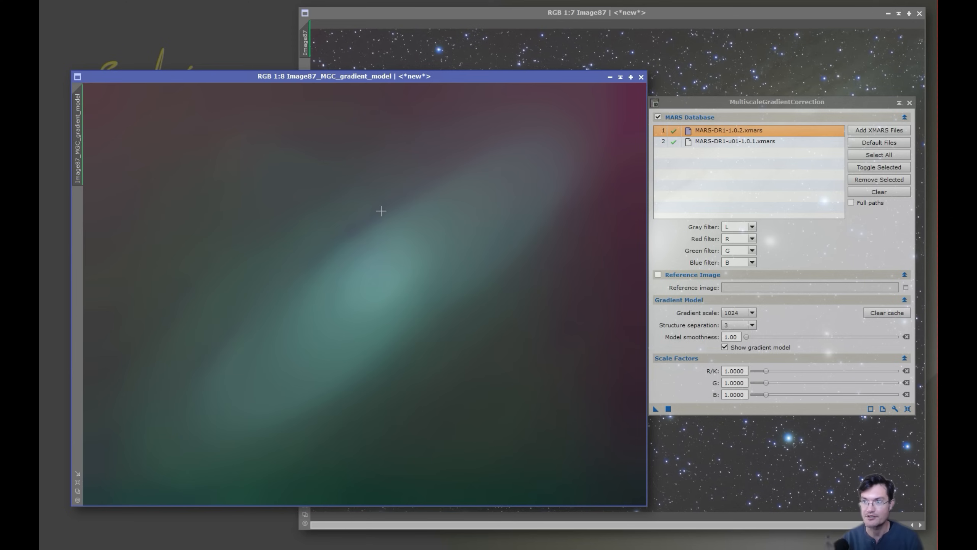
Close Image87_MGC_gradient_model and set MultiscaleGradientCorrection's Gradient scale to 2048
click(640, 78)
click(641, 77)
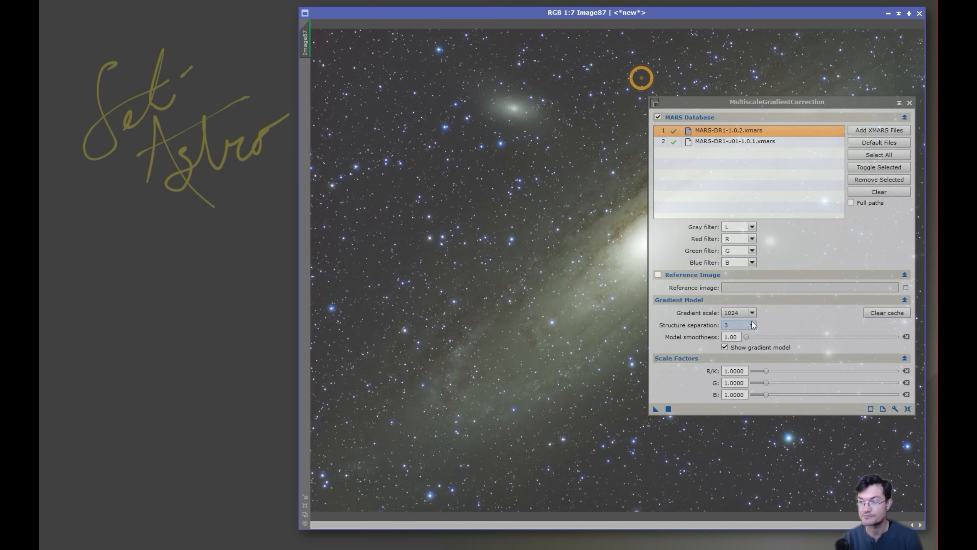
click(752, 312)
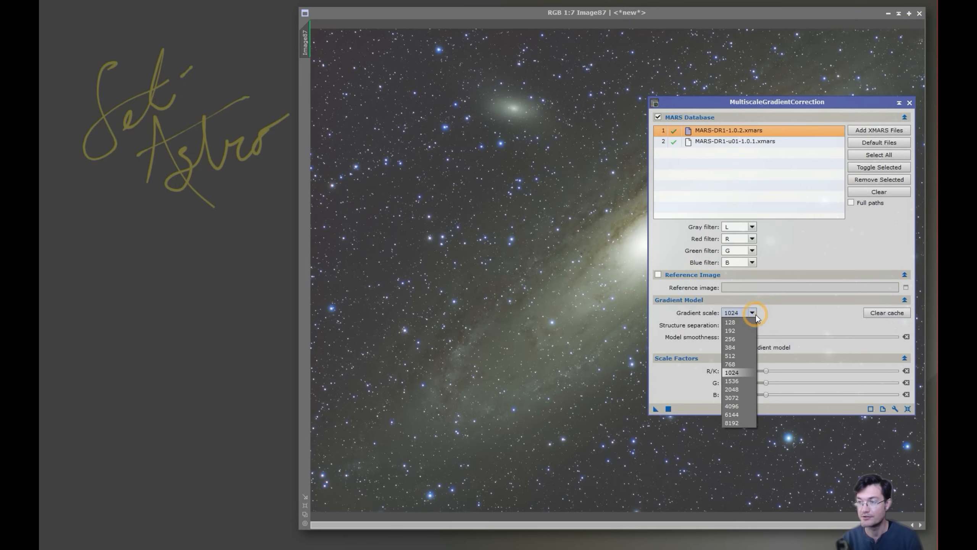
click(732, 390)
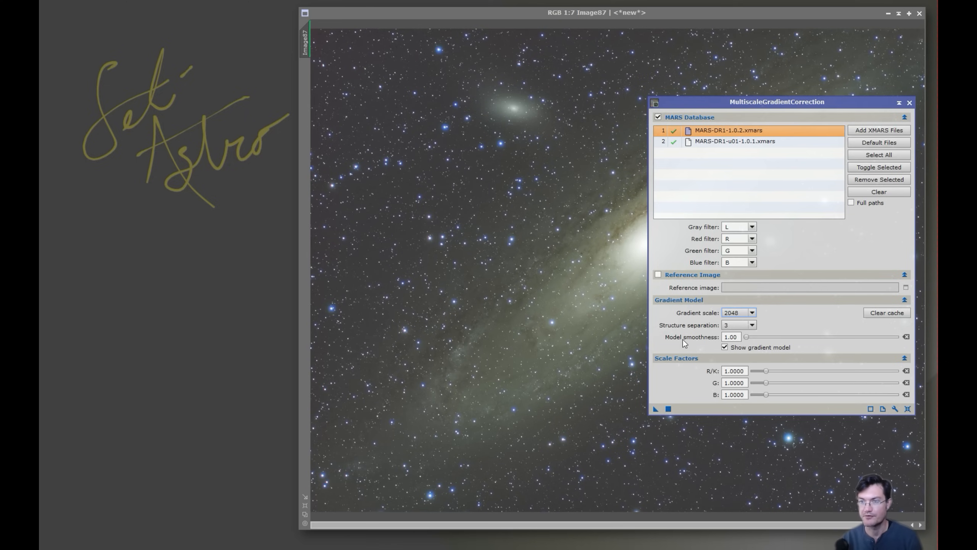
mouse_move(683, 342)
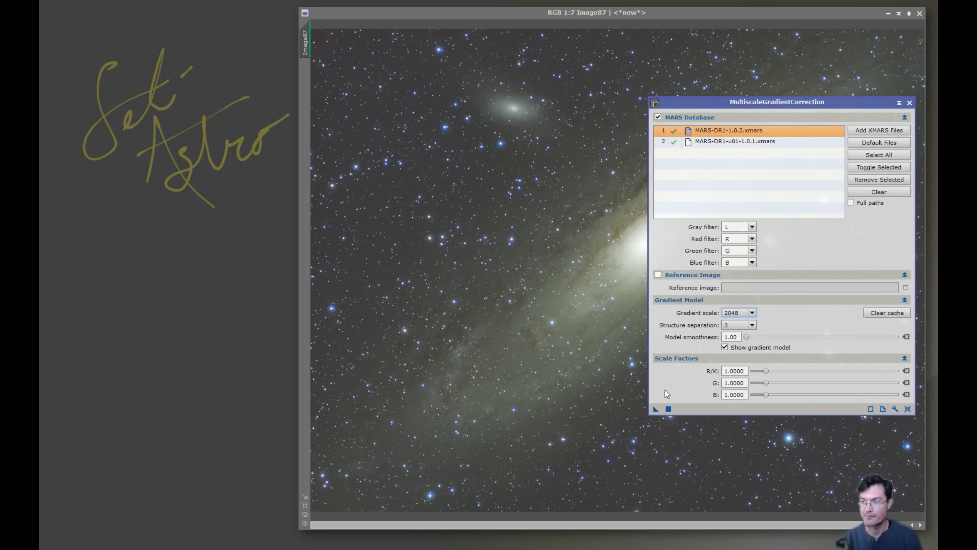
Rerun the correction at gradient scale 2048, inspect the new gradient model, and close it
click(668, 409)
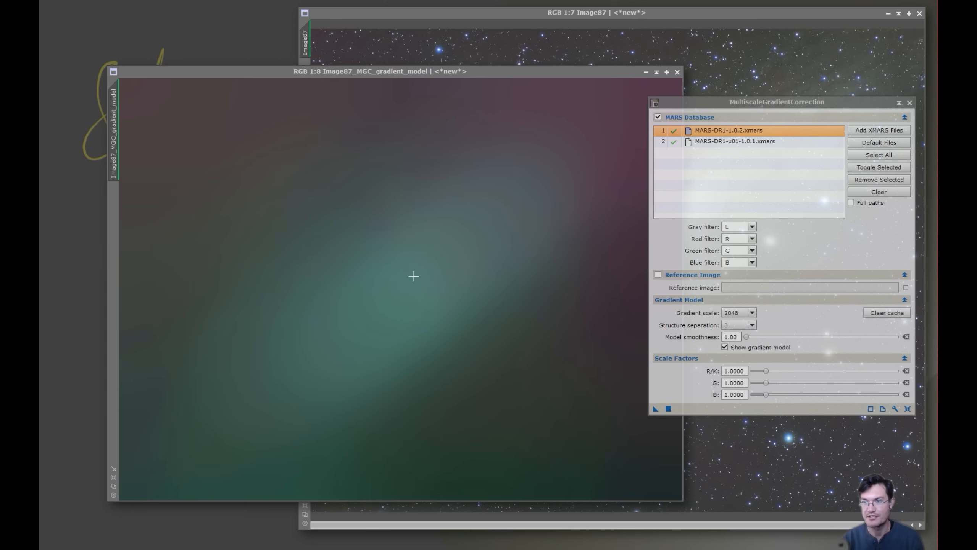
drag(412, 273, 507, 376)
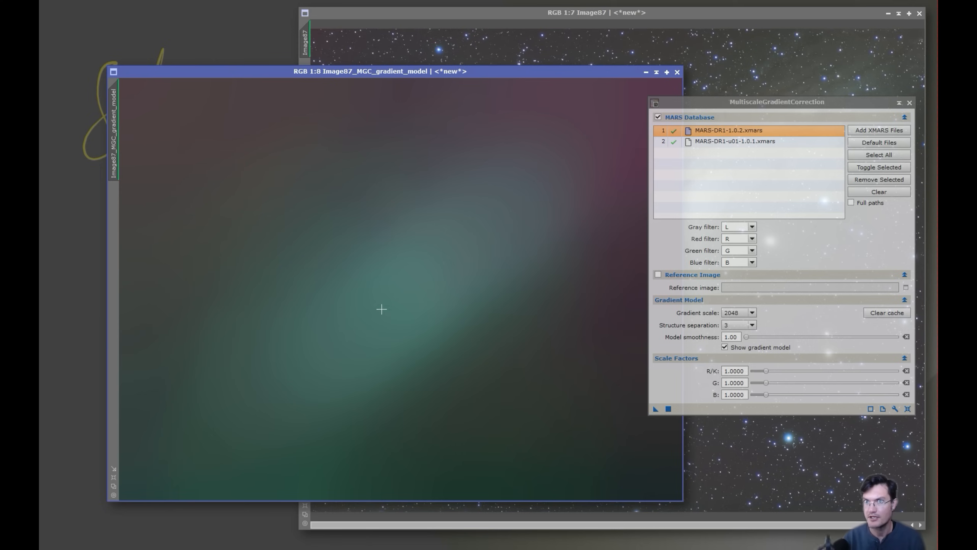
click(678, 72)
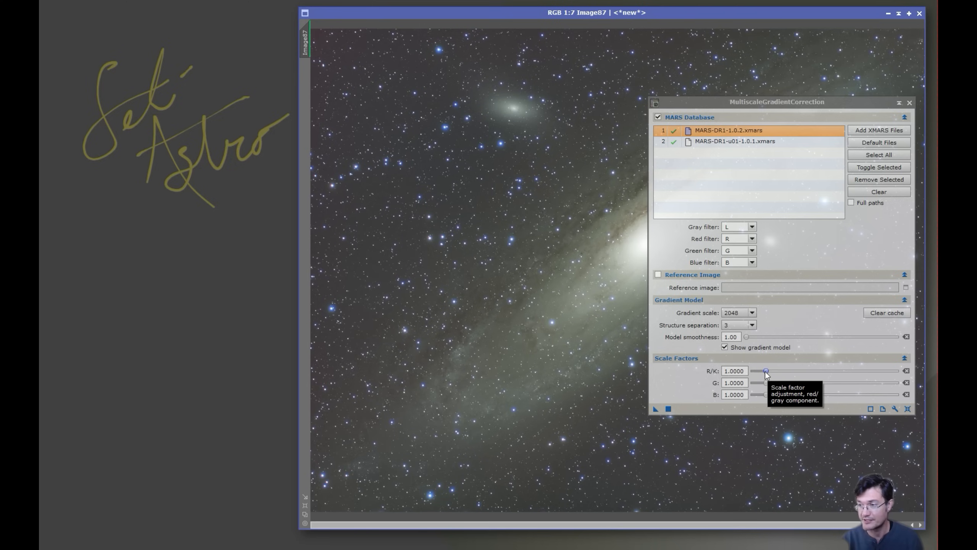
Raise the R/K, G and B scale factors to 1.2, rerun the correction, and close the model
drag(766, 371, 772, 374)
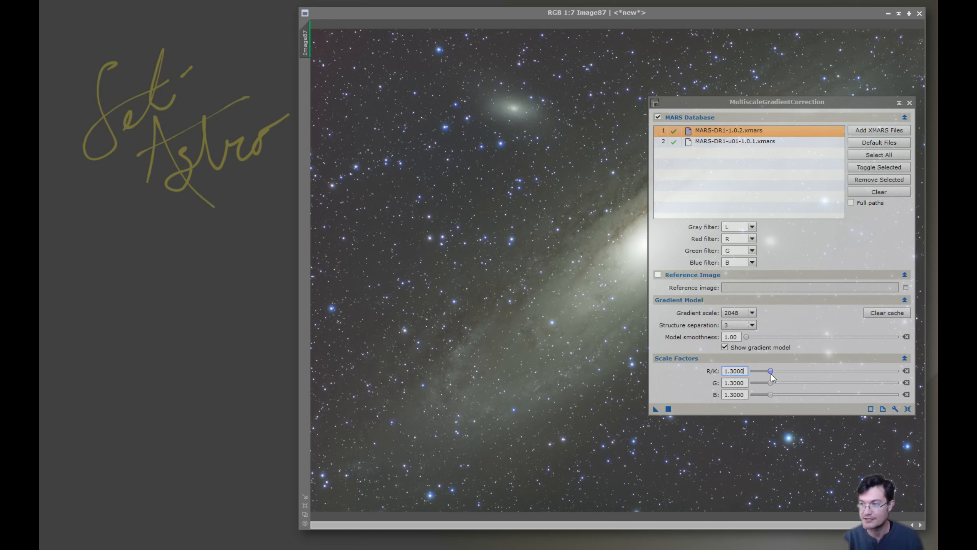
drag(772, 374, 774, 371)
click(669, 409)
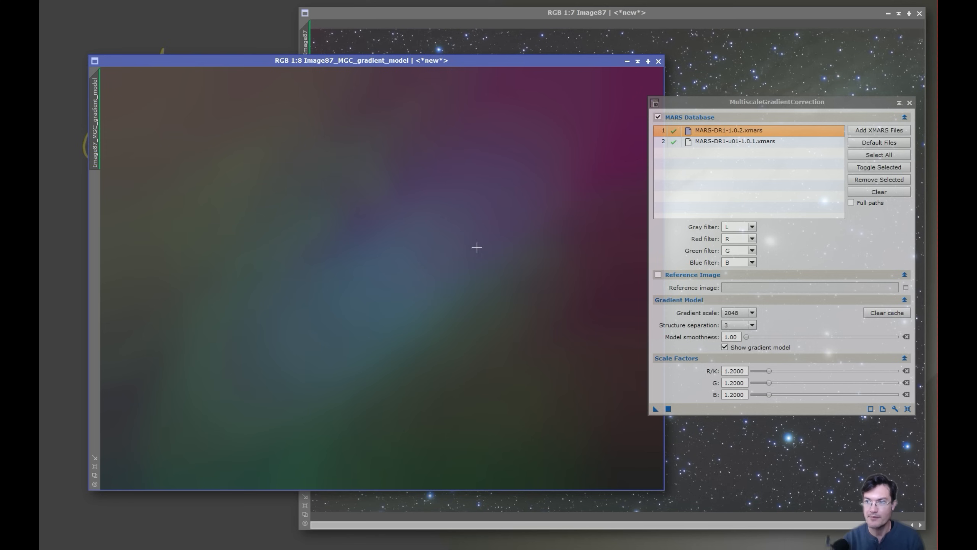
click(658, 61)
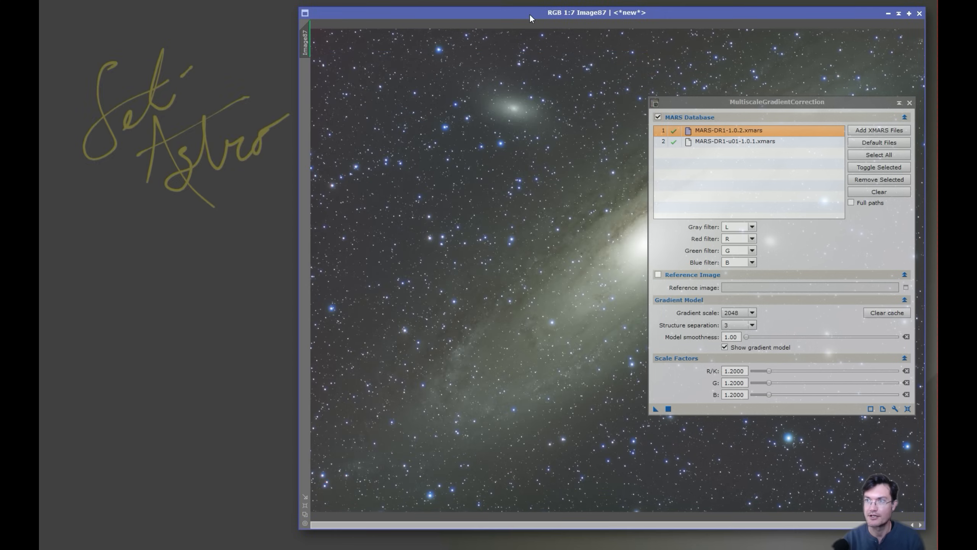
Move Image87 and the MultiscaleGradientCorrection panel aside, bringing the monkey masterLight Ha image into view
drag(530, 17, 374, 20)
click(429, 200)
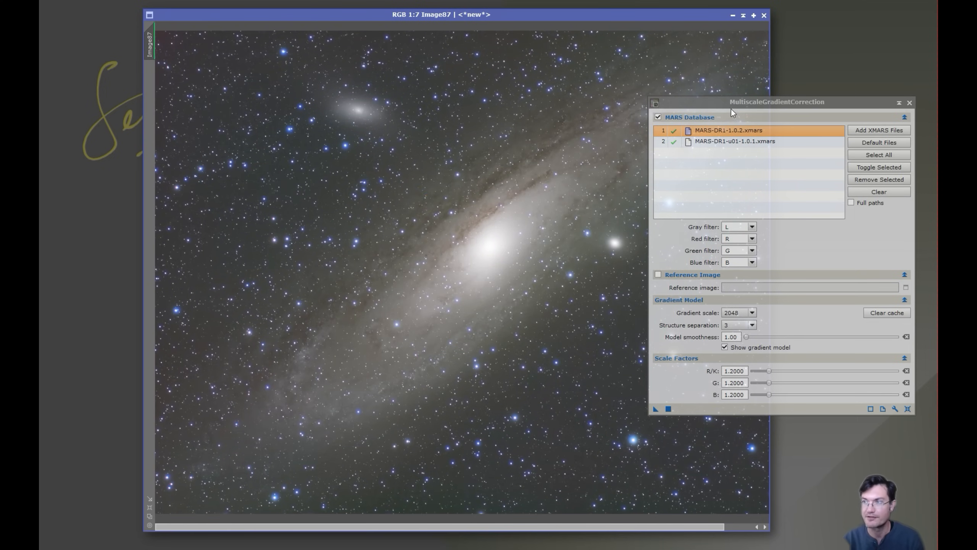
drag(731, 102, 878, 97)
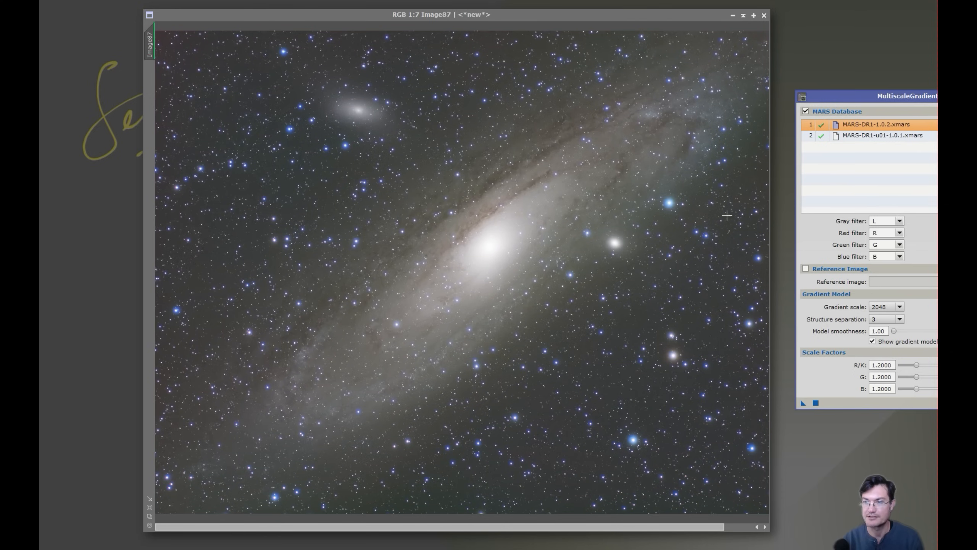
drag(900, 95, 719, 78)
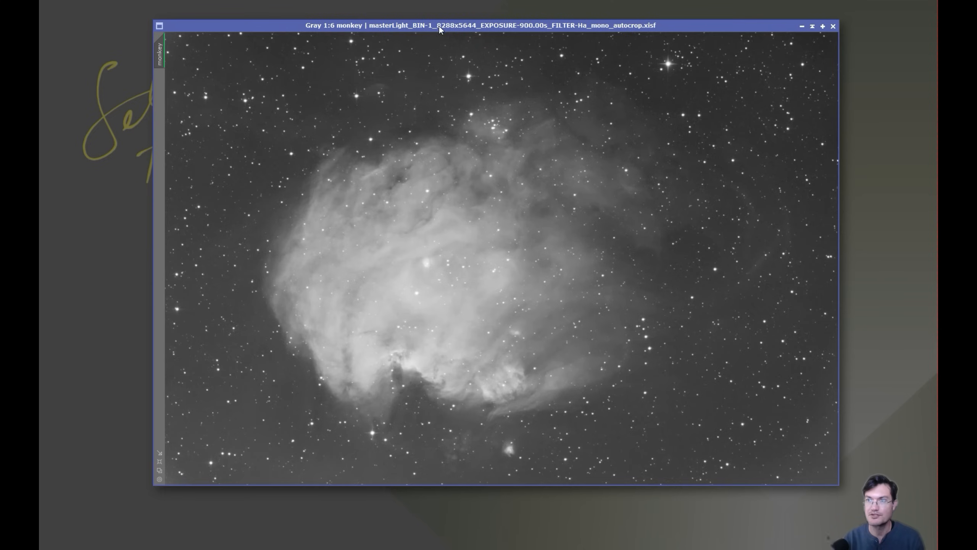
drag(439, 26, 525, 33)
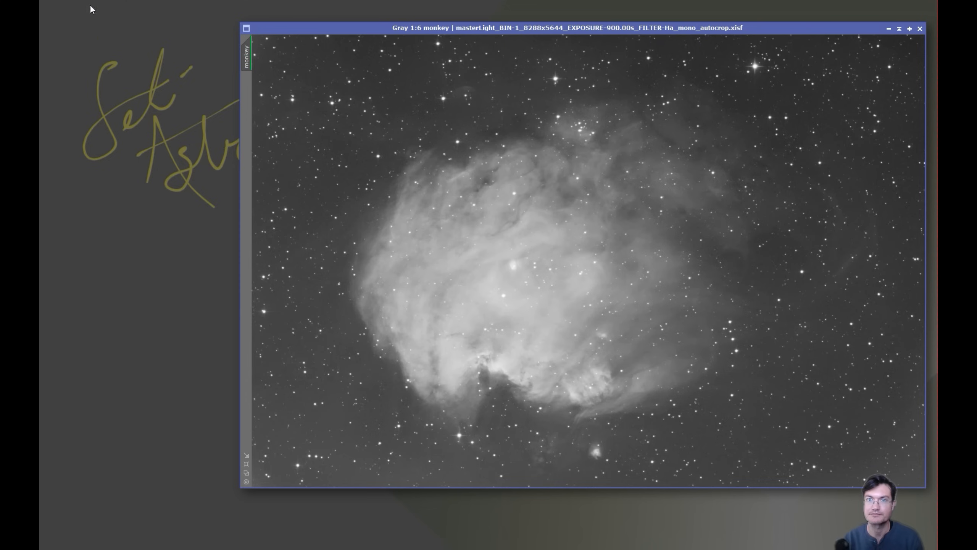
Run SpectrophotometricFluxCalibration in Narrowband mode (656.30 nm, 4.50 nm) on the monkey image, giving scale 1.1368
drag(515, 31, 395, 27)
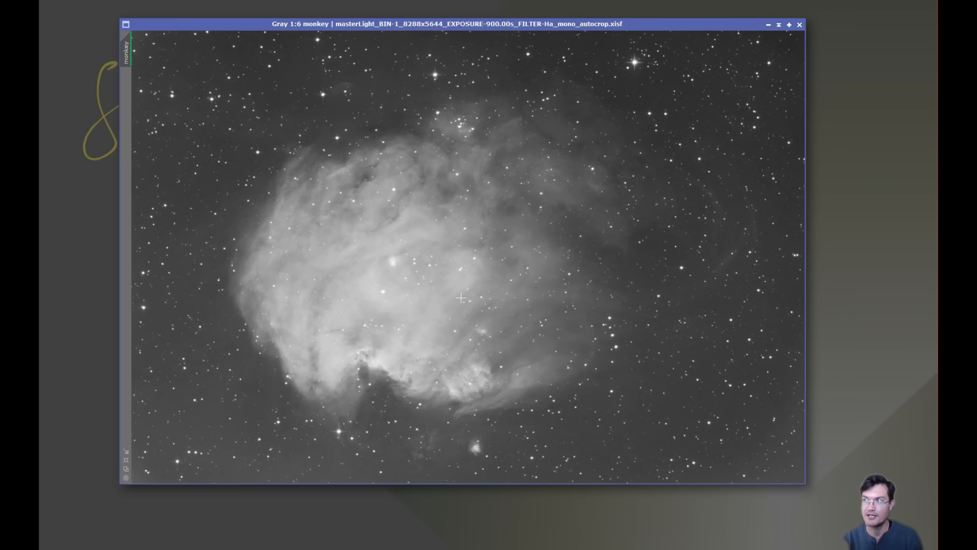
click(161, 0)
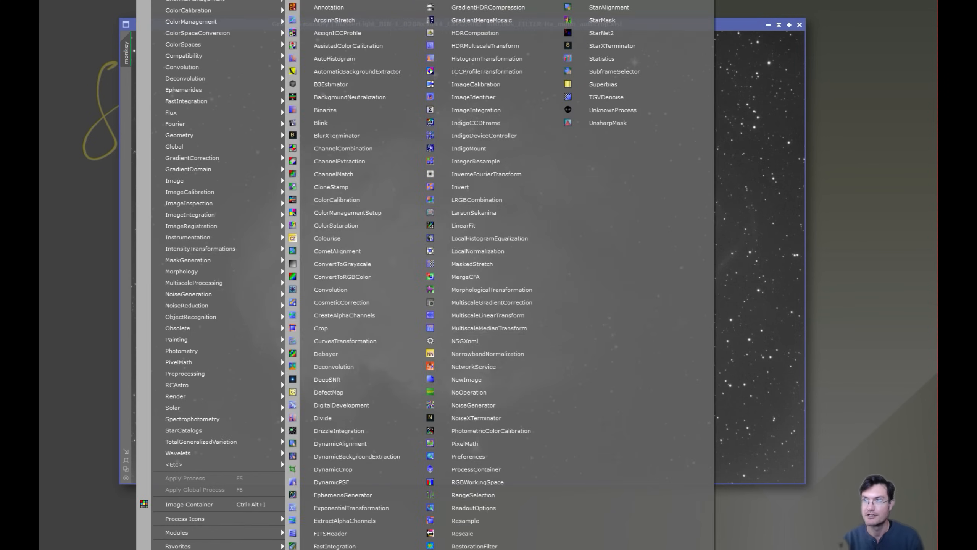
click(601, 7)
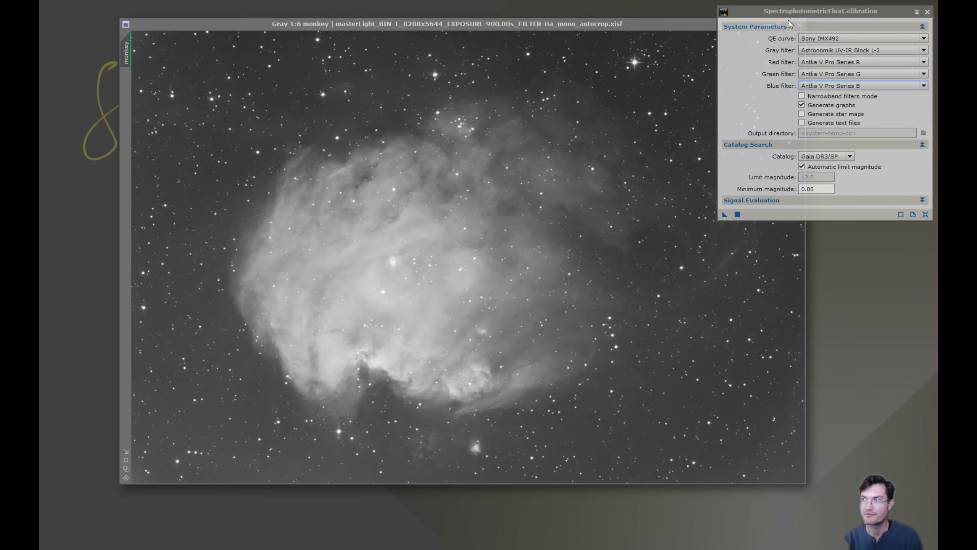
click(808, 98)
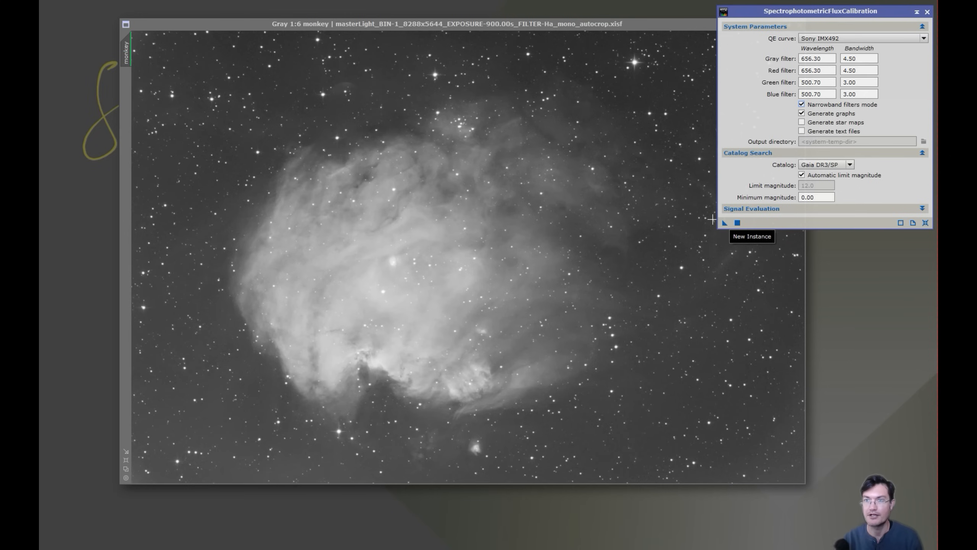
click(726, 222)
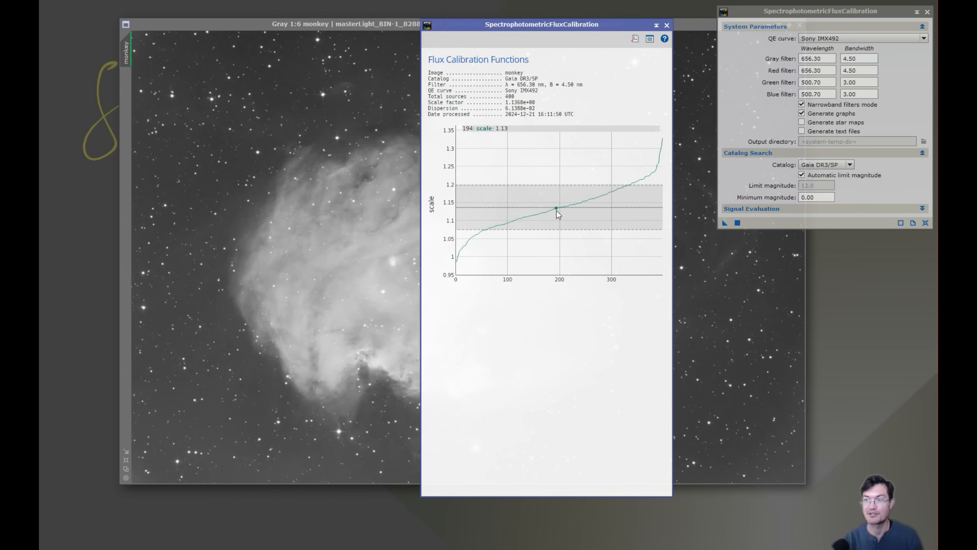
click(668, 26)
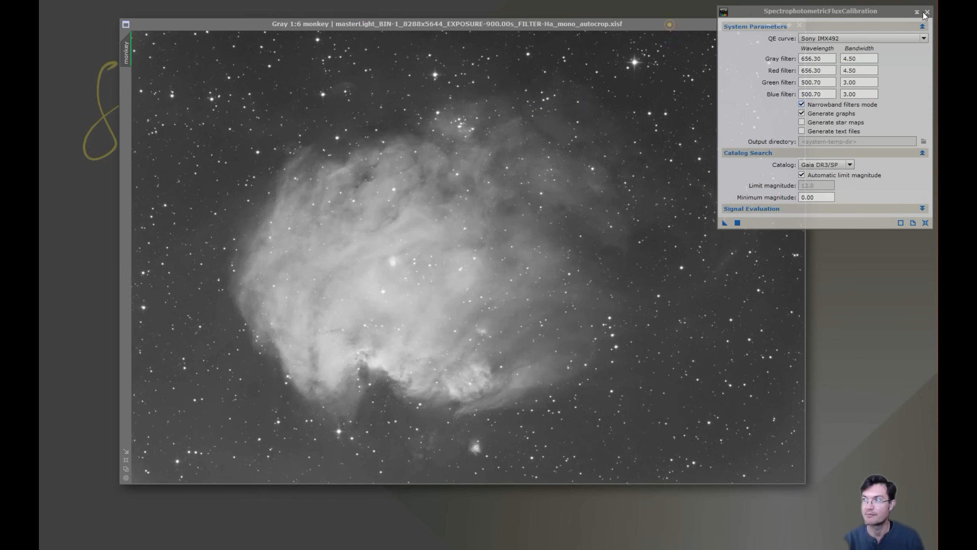
click(927, 12)
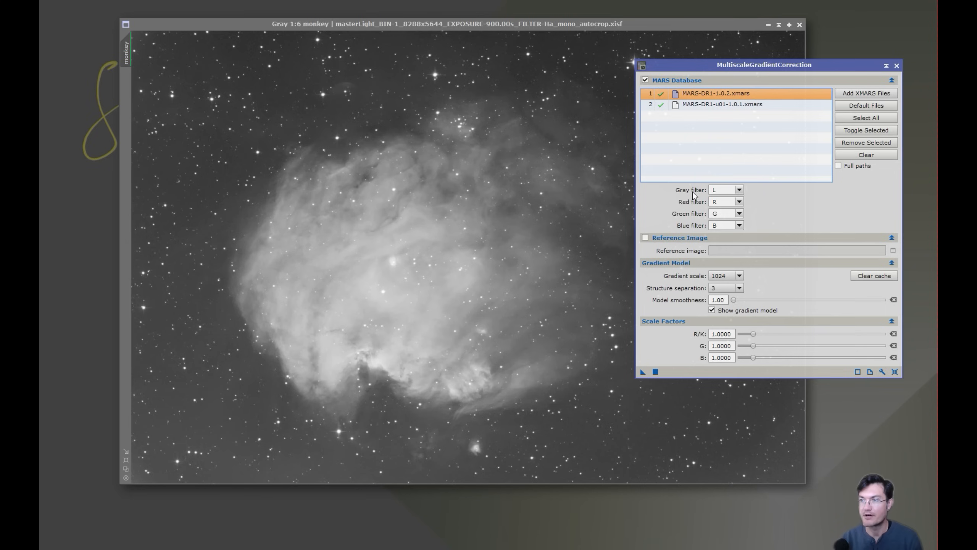
Set MultiscaleGradientCorrection's Gray filter to Ha and apply it to the monkey image
click(740, 190)
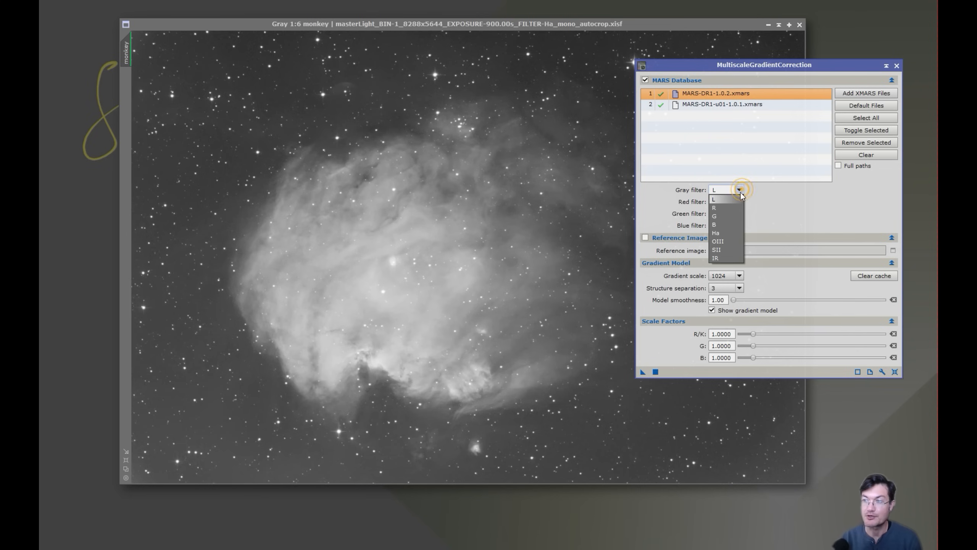
click(717, 233)
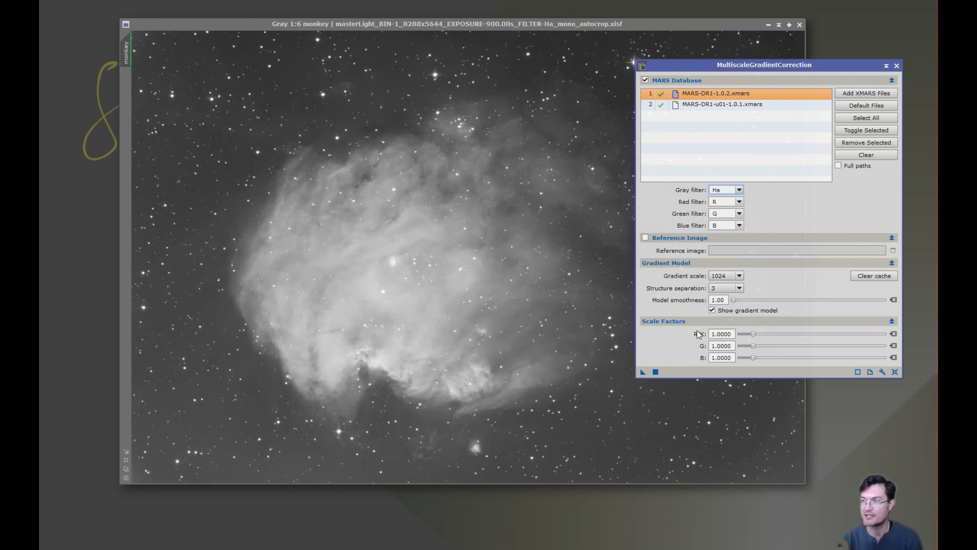
click(656, 372)
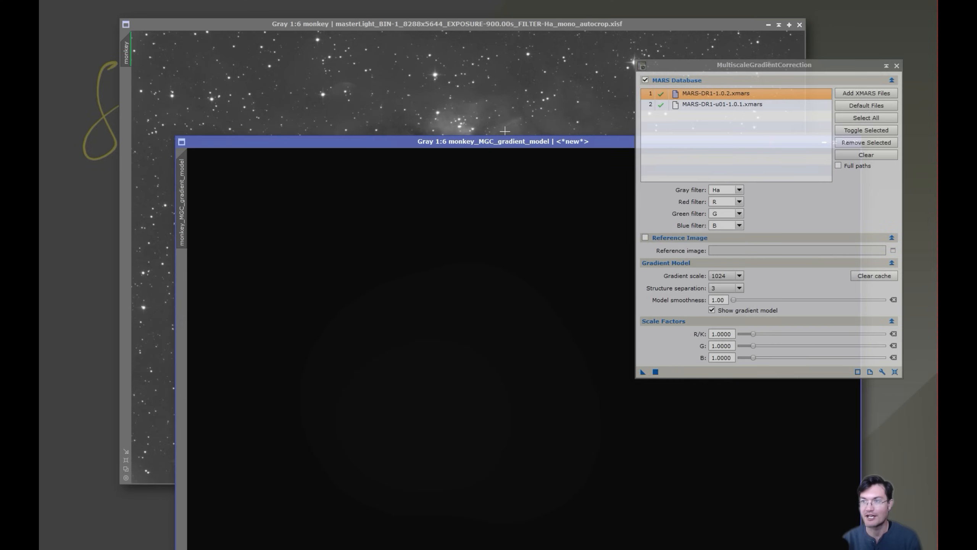
Stretch and reposition the monkey_MGC_gradient_model window, then bring the monkey image in front
drag(493, 143, 379, 88)
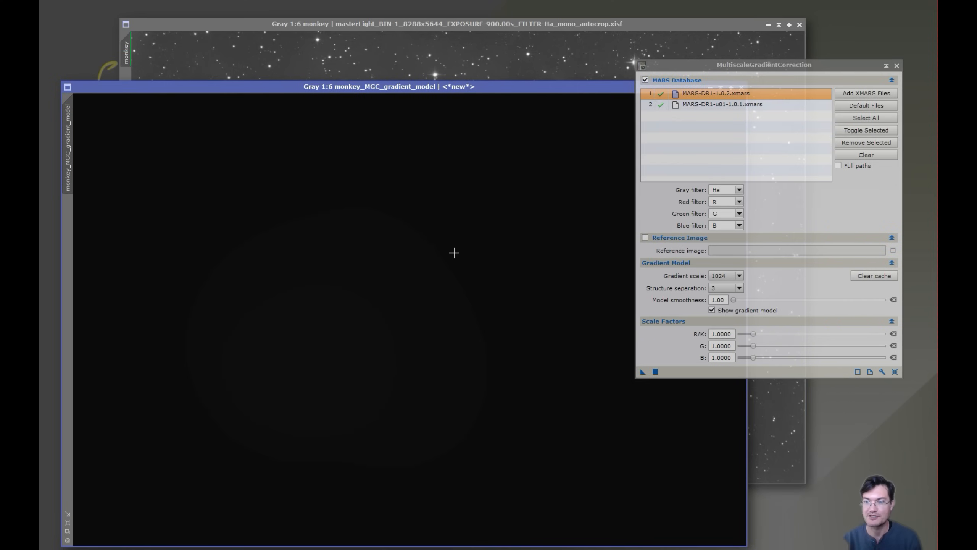
key(ctrl+a)
drag(746, 67, 803, 76)
click(384, 243)
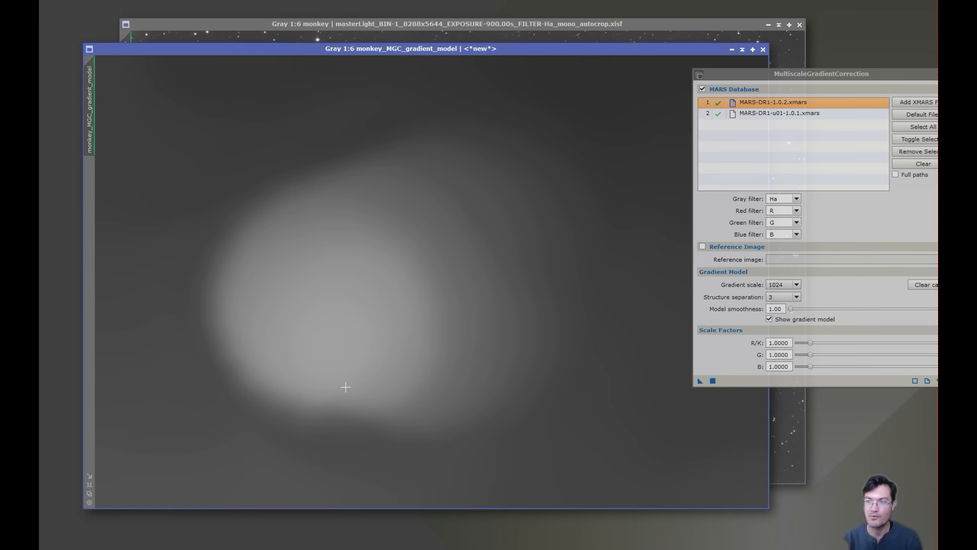
key(ctrl+Tab)
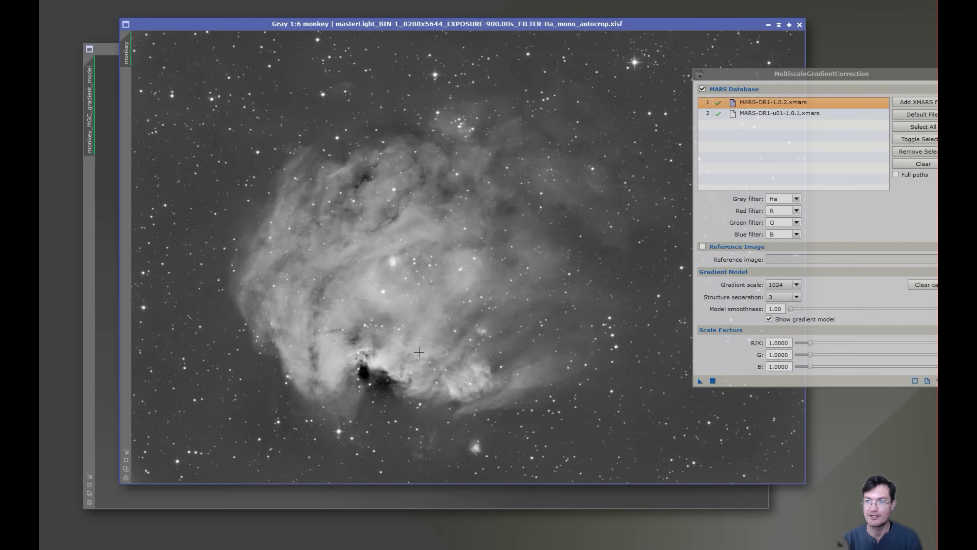
Sample pixel values near the nebula's lower edge and compare them against the gradient model
click(363, 373)
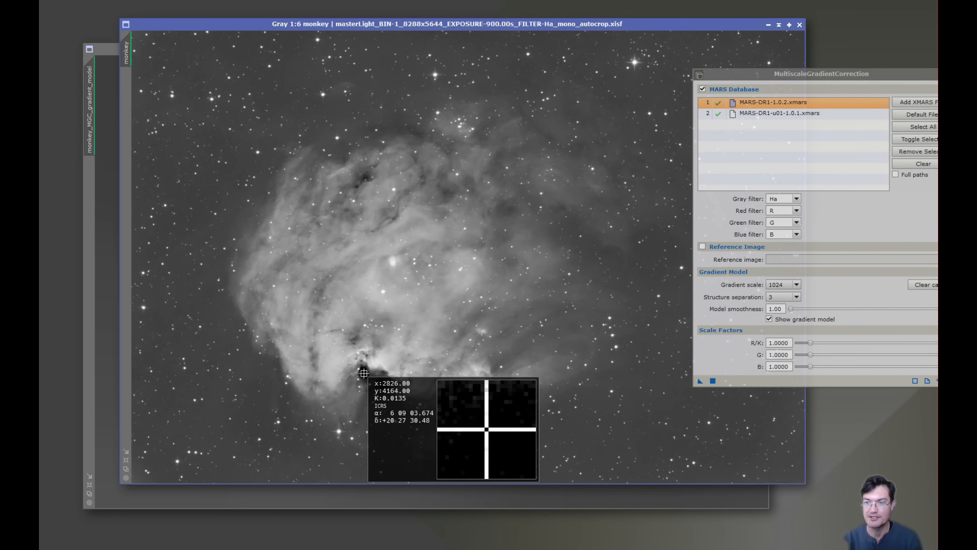
drag(363, 373, 380, 381)
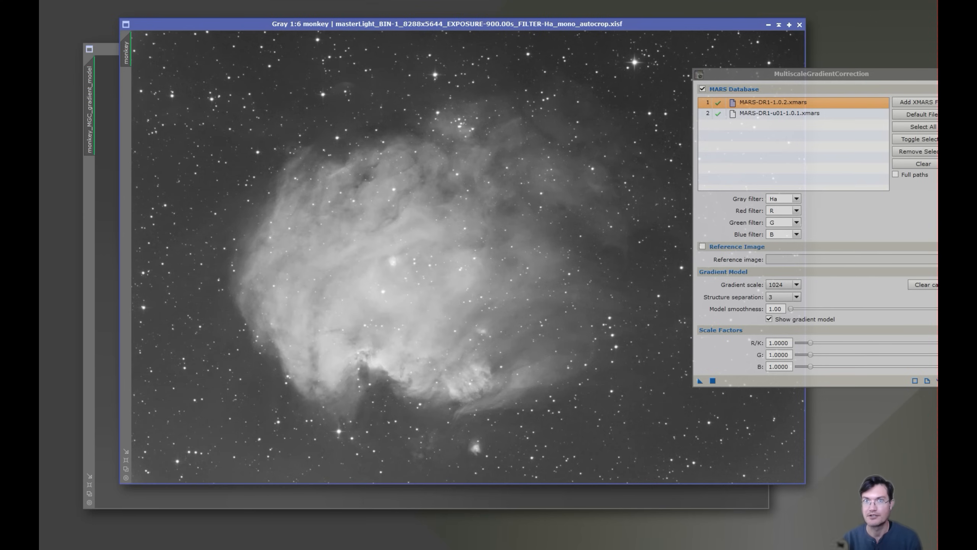
click(113, 113)
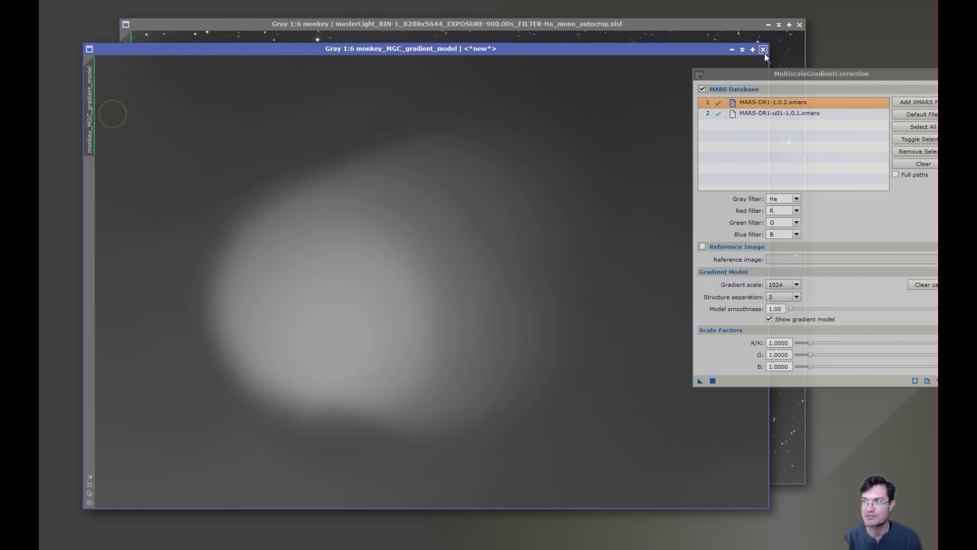
click(796, 284)
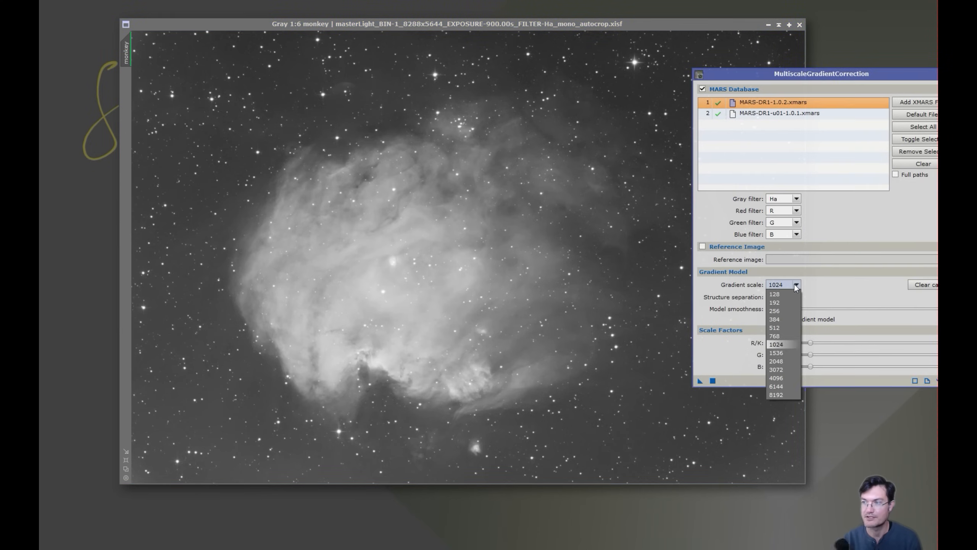
Rerun the correction on the monkey image at gradient scale 2048, inspect monkey_MGC_gradient_model, then close it
click(782, 362)
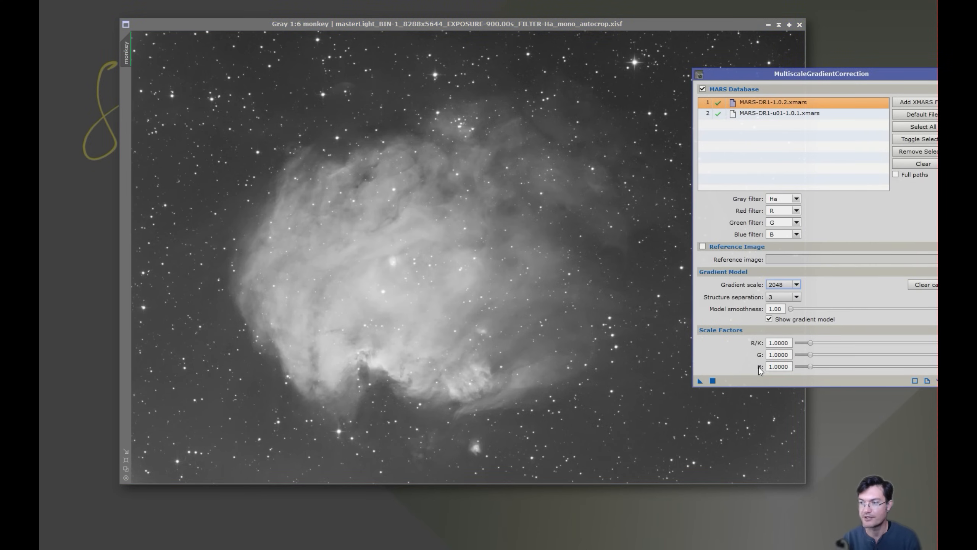
click(713, 381)
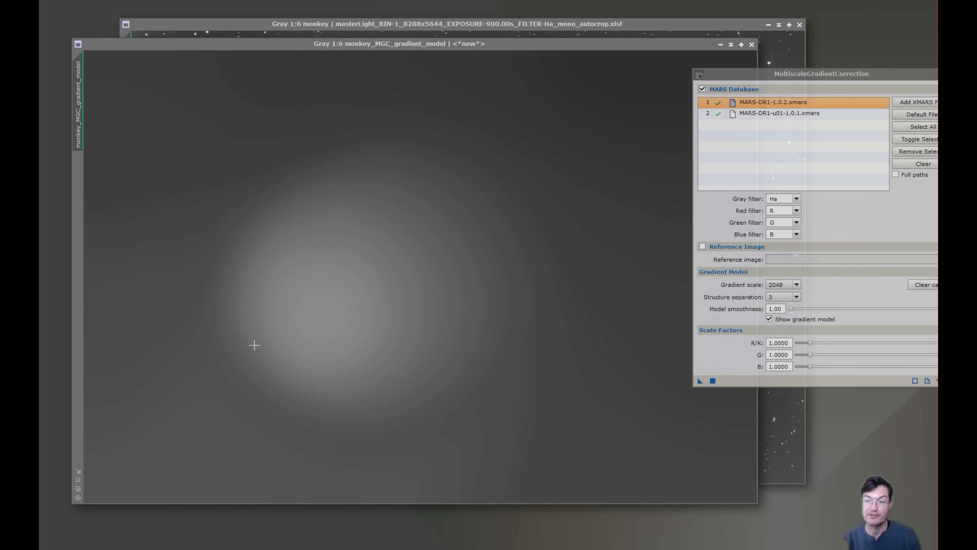
mouse_move(325, 287)
mouse_down()
mouse_move(446, 228)
mouse_move(309, 293)
mouse_move(347, 294)
mouse_move(347, 303)
mouse_move(246, 182)
mouse_move(204, 161)
mouse_move(156, 233)
mouse_move(330, 315)
mouse_move(345, 309)
mouse_move(162, 235)
mouse_move(321, 274)
mouse_up()
click(478, 25)
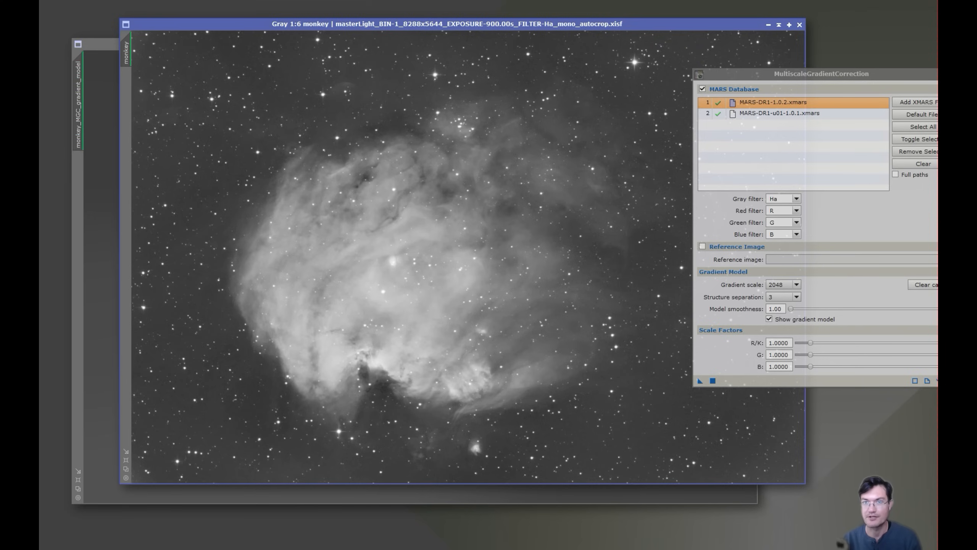
key(ctrl+Tab)
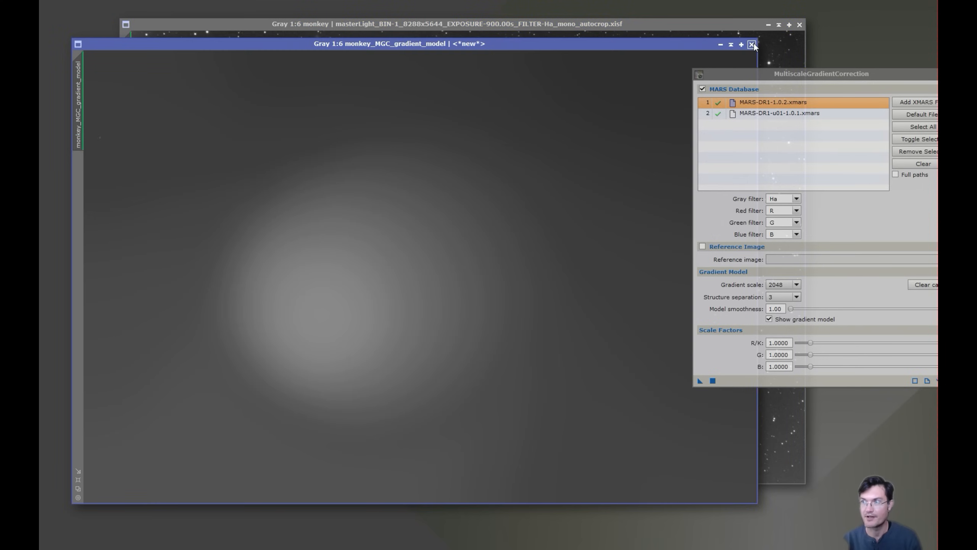
click(753, 45)
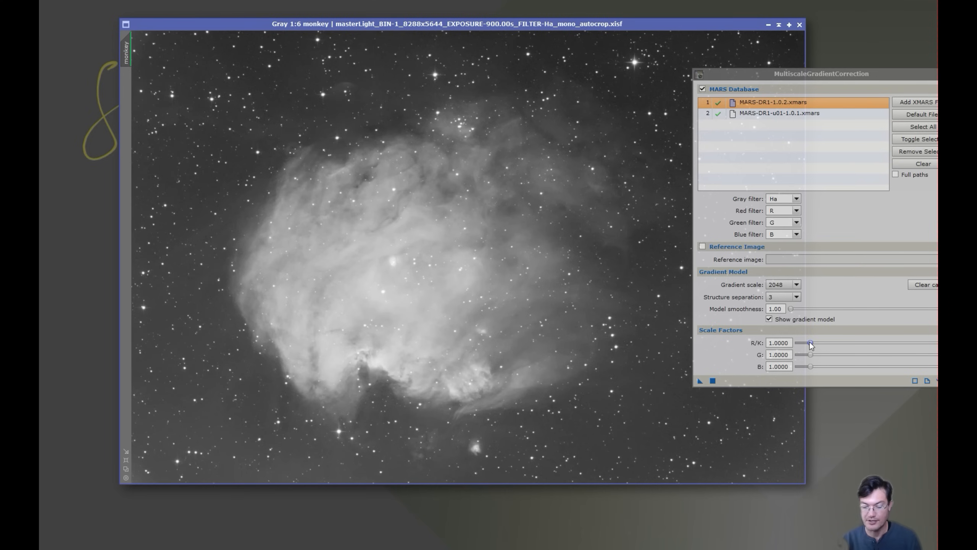
Set the R/K, G and B scale factors to 1.5, apply, and probe the new gradient model's values
drag(810, 344, 818, 347)
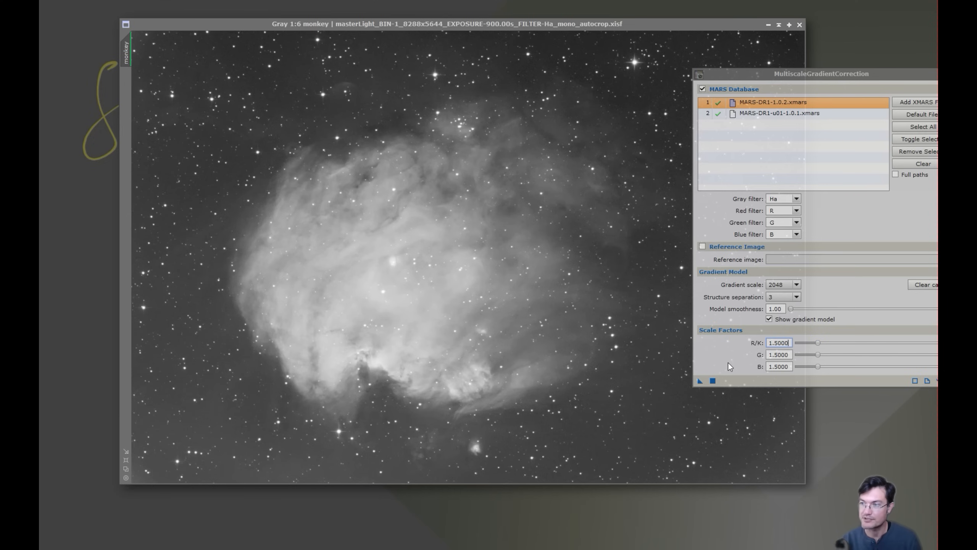
click(712, 380)
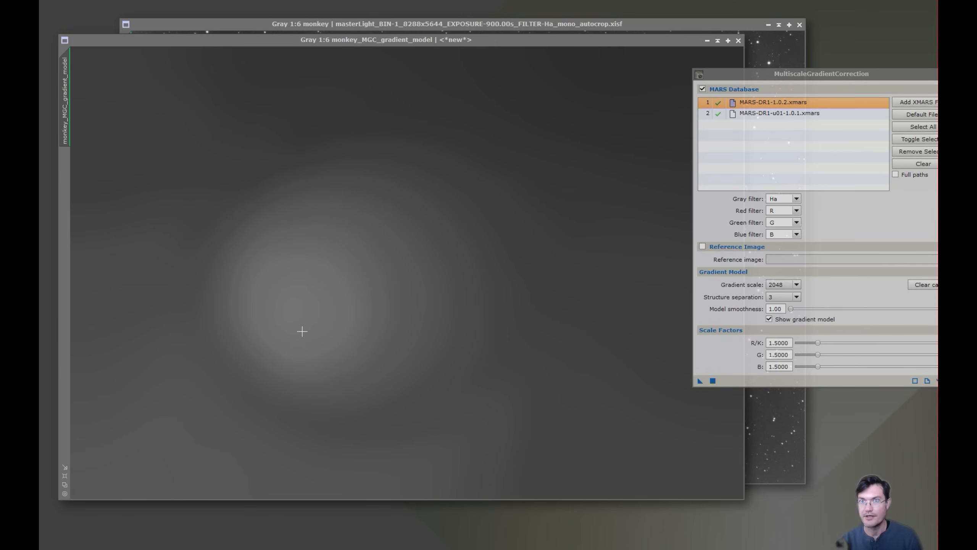
mouse_move(293, 306)
mouse_down()
mouse_move(159, 227)
mouse_move(305, 301)
mouse_up()
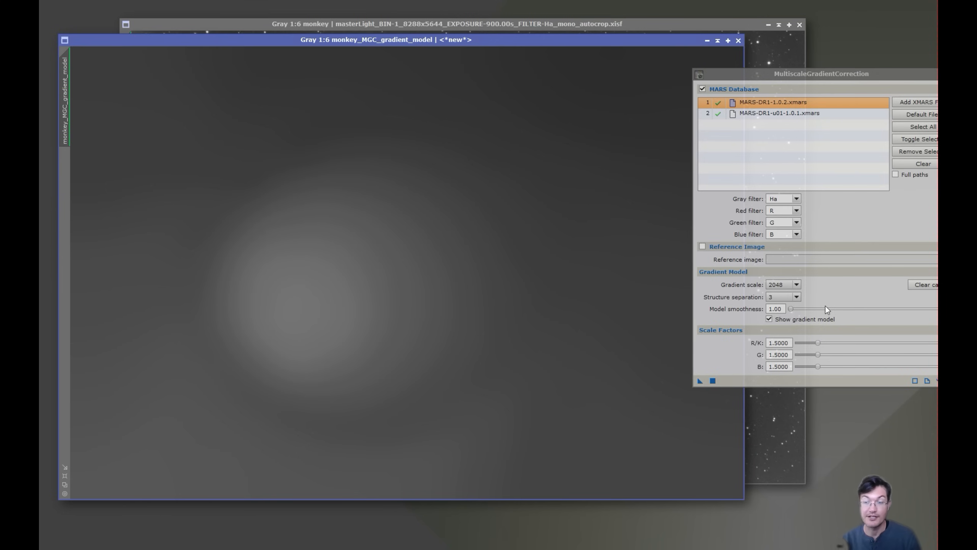
Set structure separation to 1 and probe pixel values in the updated gradient model
click(797, 296)
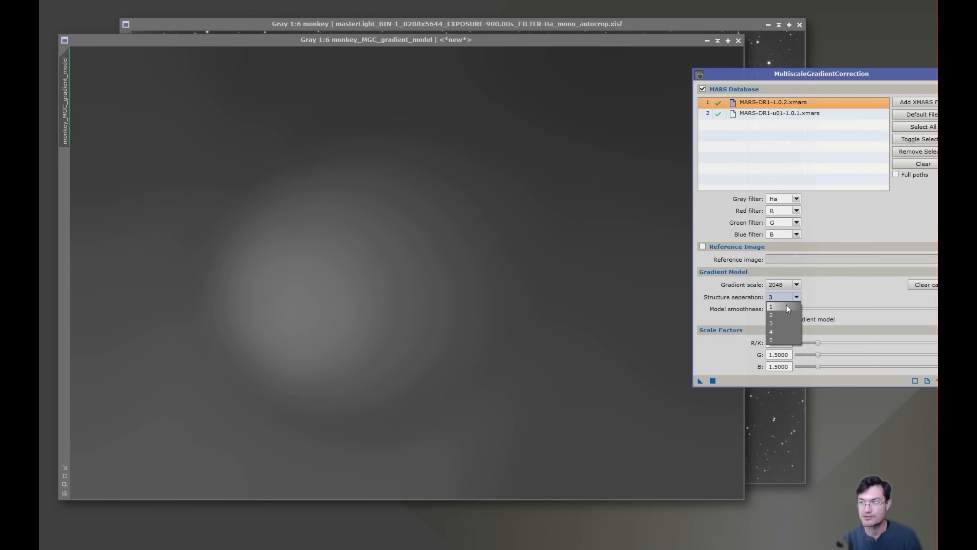
click(786, 307)
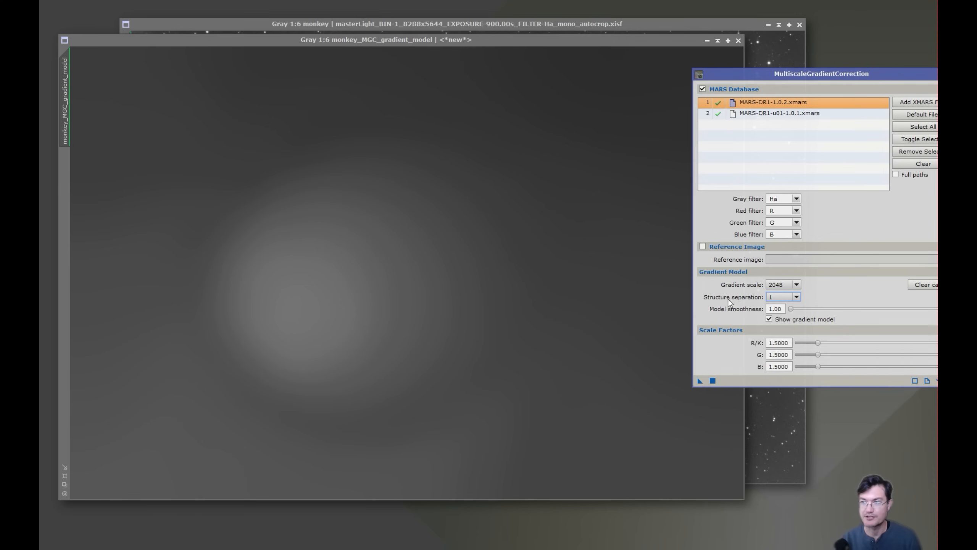
click(678, 40)
drag(325, 323, 340, 323)
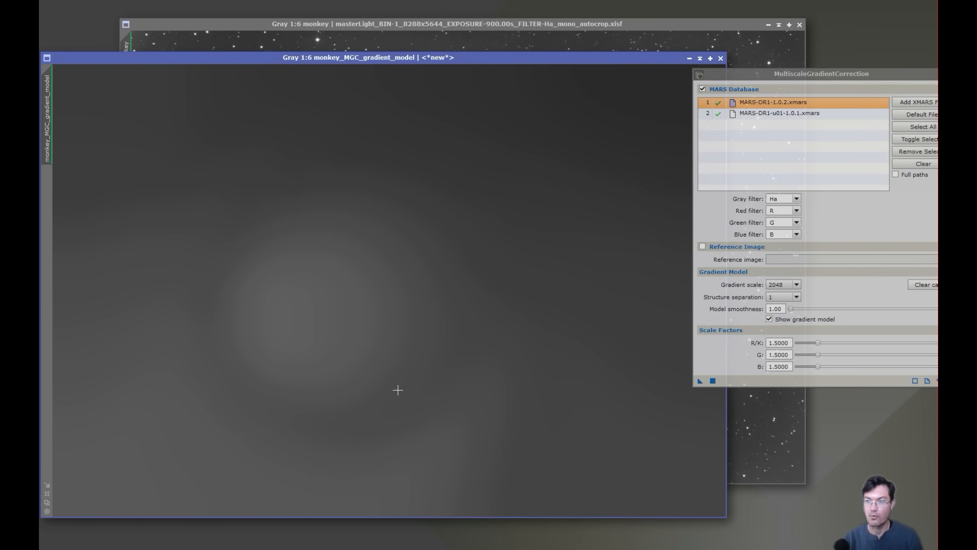
drag(391, 406, 315, 333)
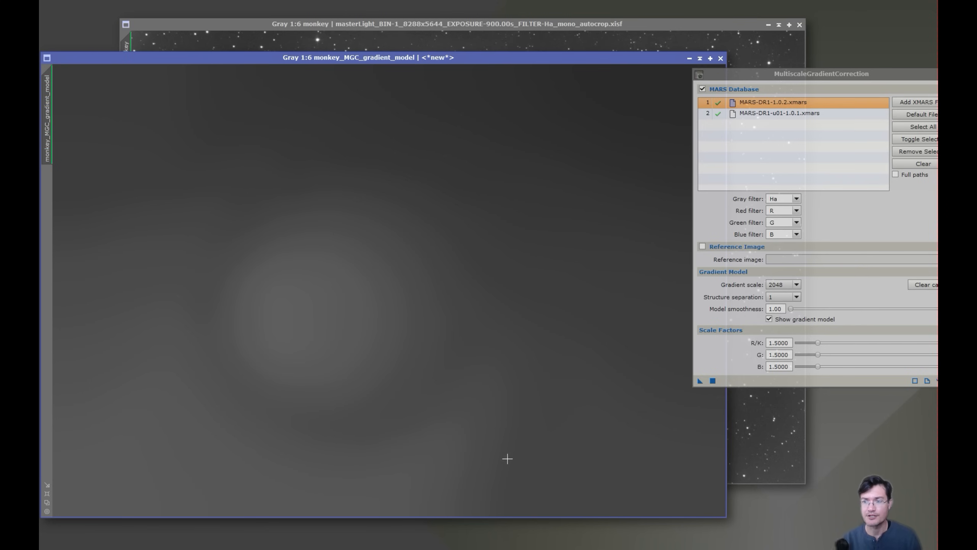
Flip between the nebula image and the gradient model, then move the model to the lower right
click(404, 45)
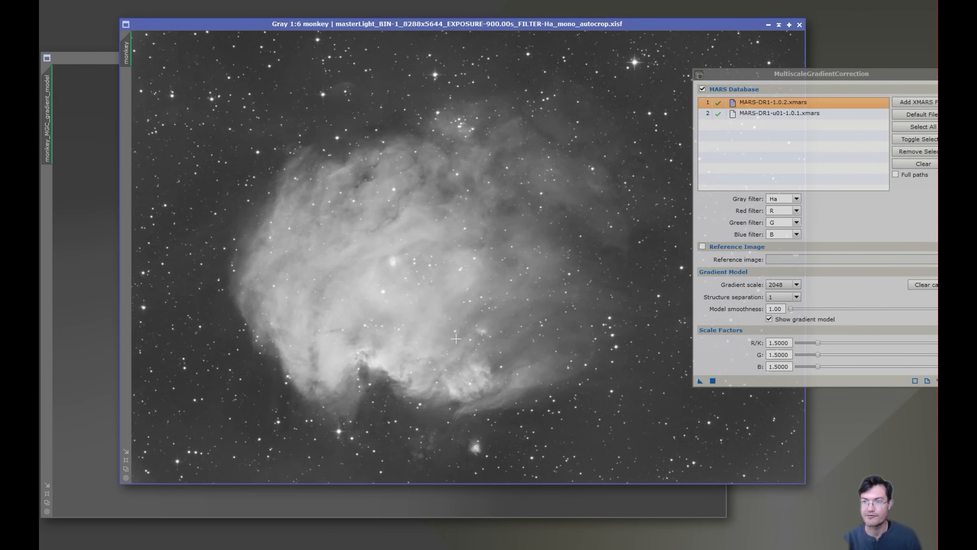
click(113, 325)
drag(399, 414, 334, 391)
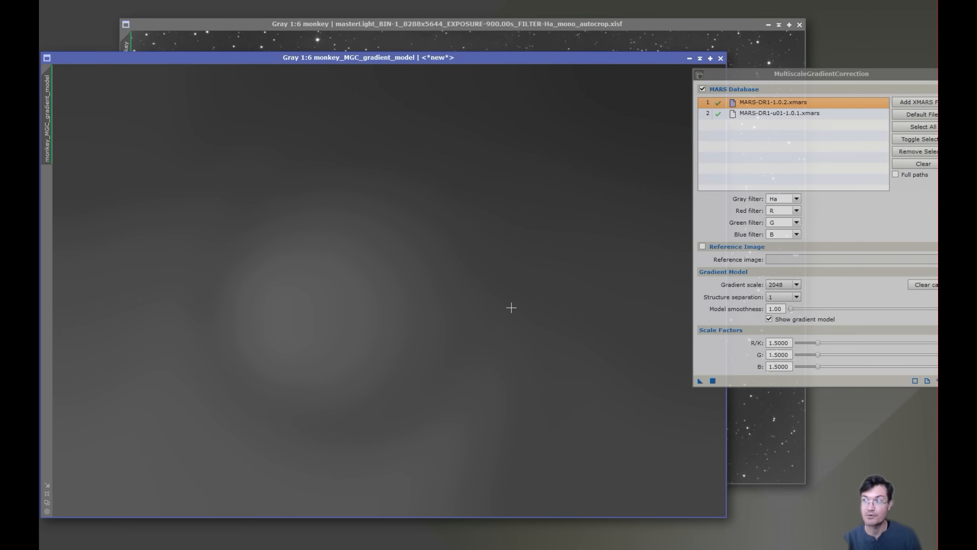
drag(175, 57, 677, 514)
Close the MultiscaleGradientCorrection panel and launch Script > SetiAstro > Automatic DBE on the nebula image
click(433, 300)
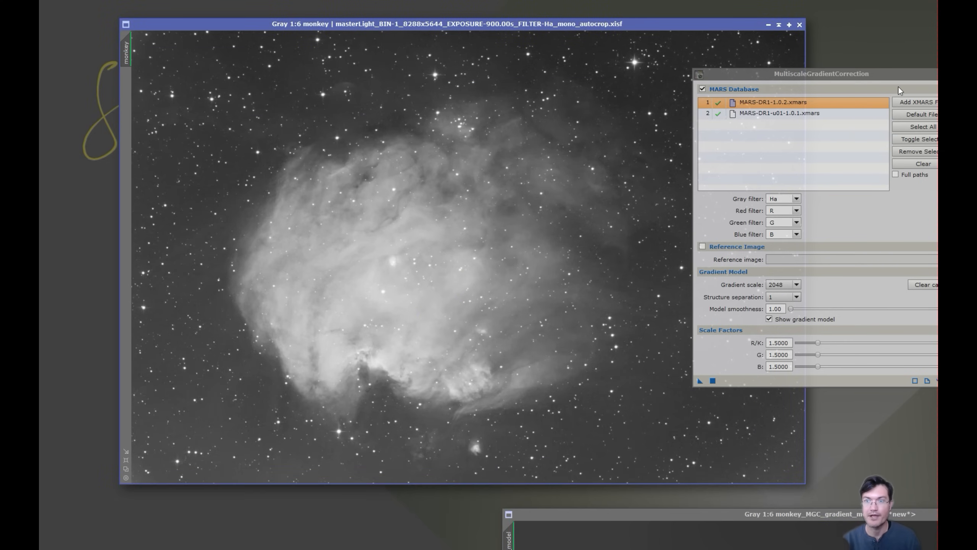
click(933, 74)
click(200, 1)
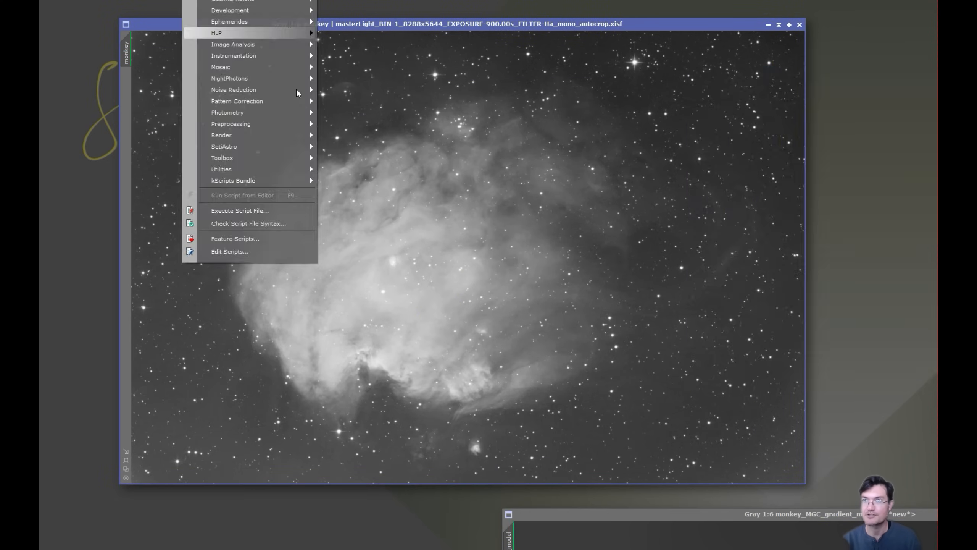
mouse_move(253, 145)
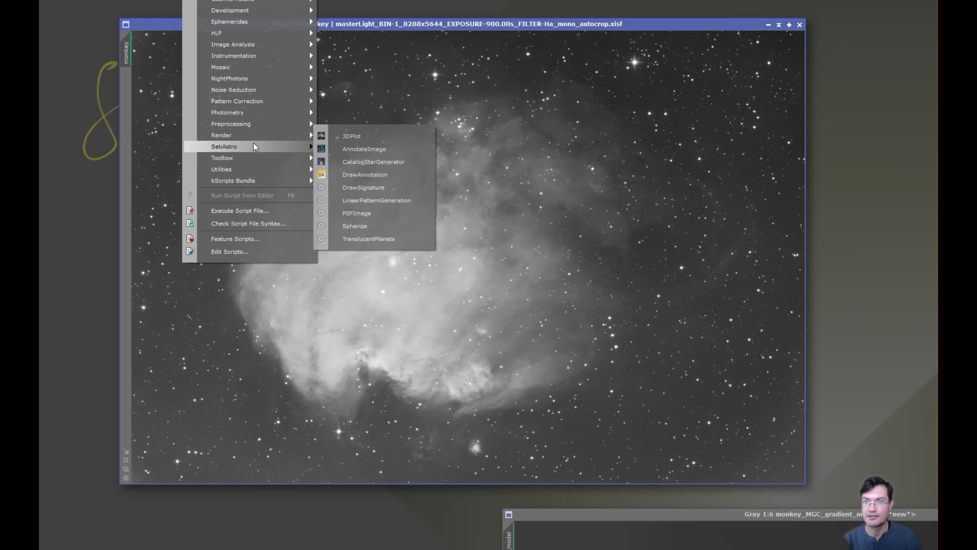
click(383, 172)
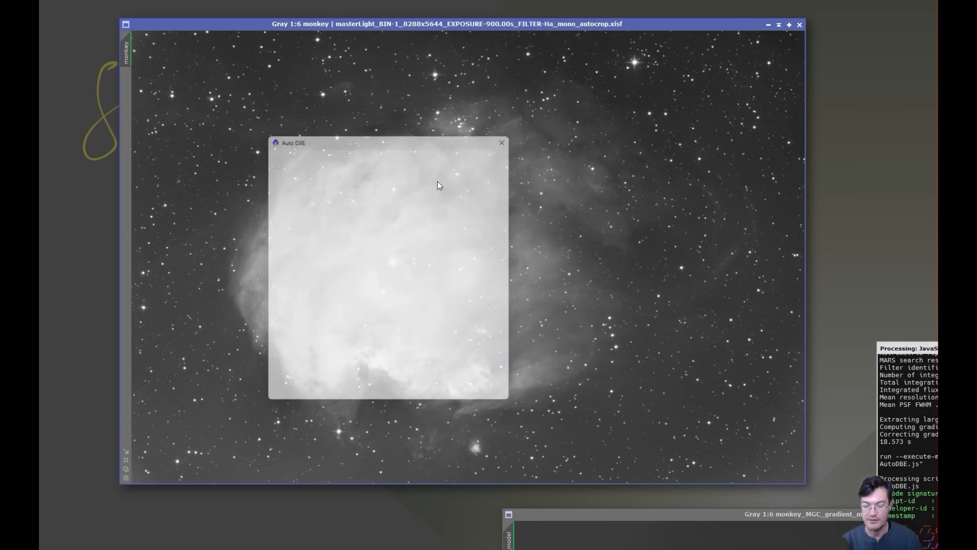
Enable user-defined exclusion areas, draw three rectangles over the nebula, replace the target, and execute AutoDBE
click(474, 273)
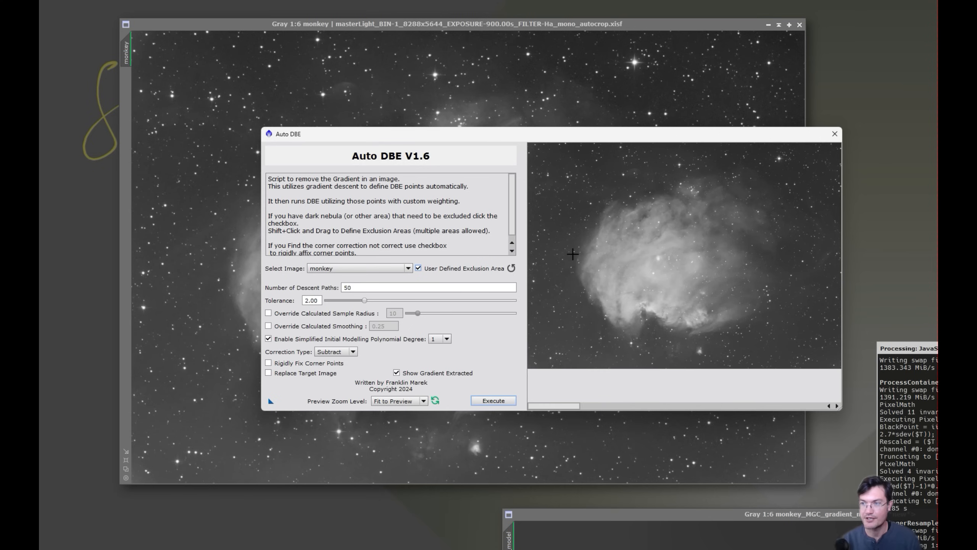
drag(569, 232, 633, 331)
drag(594, 198, 787, 338)
drag(631, 186, 779, 216)
click(268, 372)
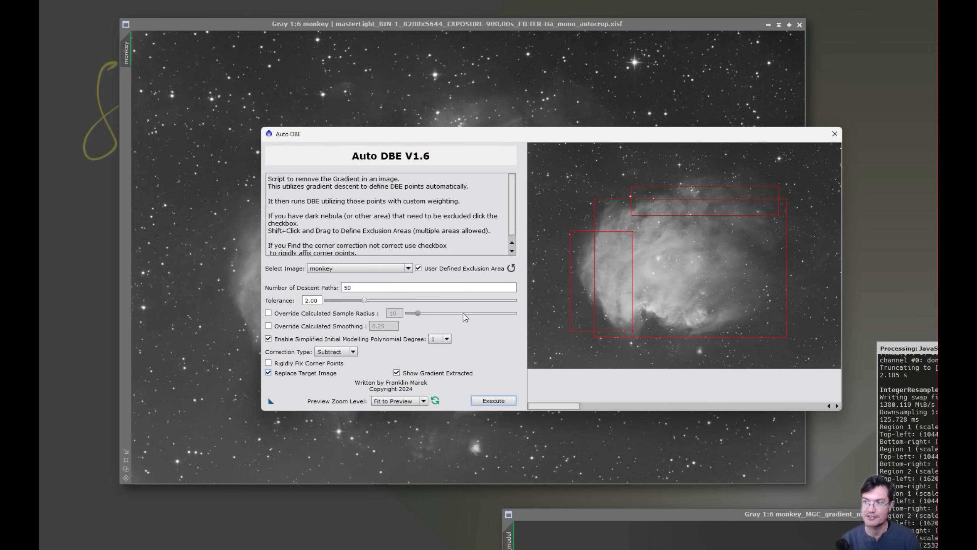
click(493, 400)
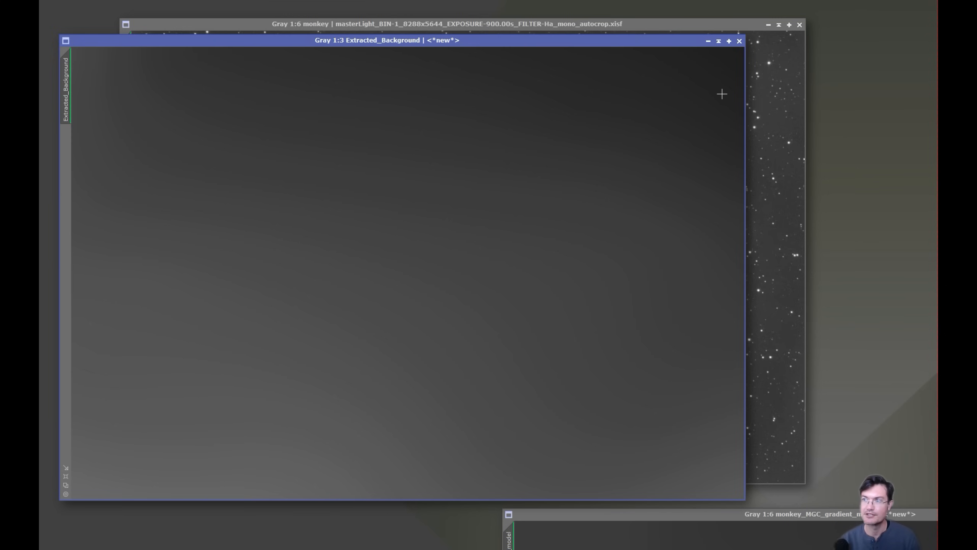
Arrange the gradient model window at the top with the Extracted_Background window below it
drag(758, 513, 524, 40)
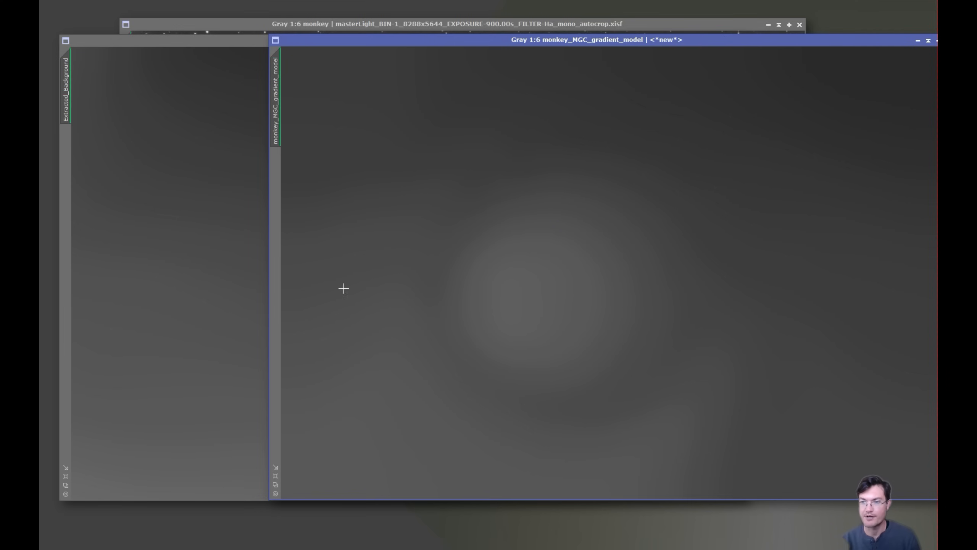
click(225, 311)
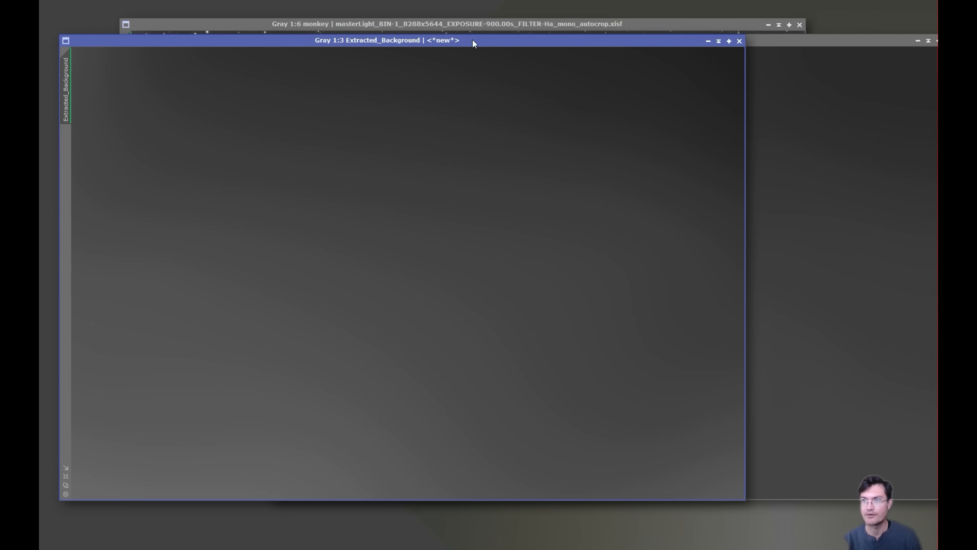
drag(473, 40, 462, 83)
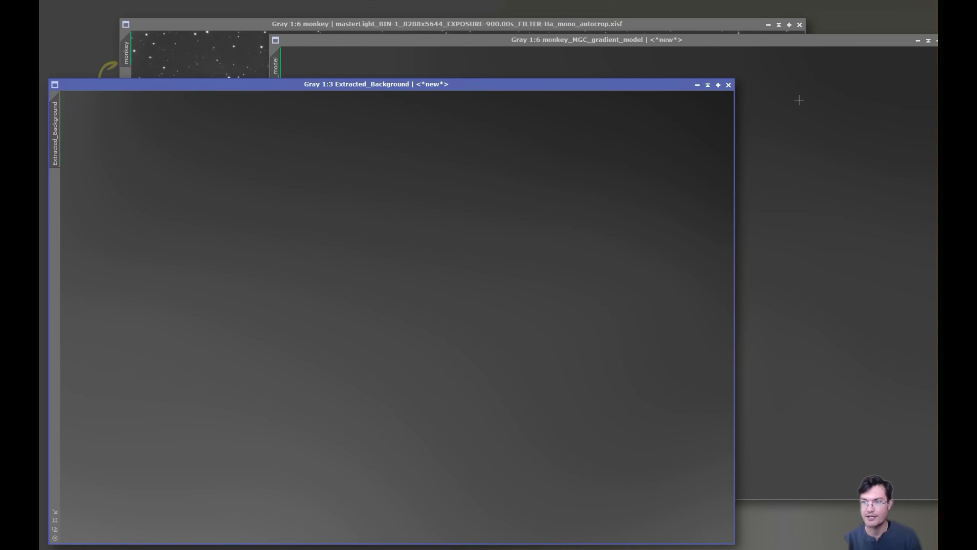
click(177, 318)
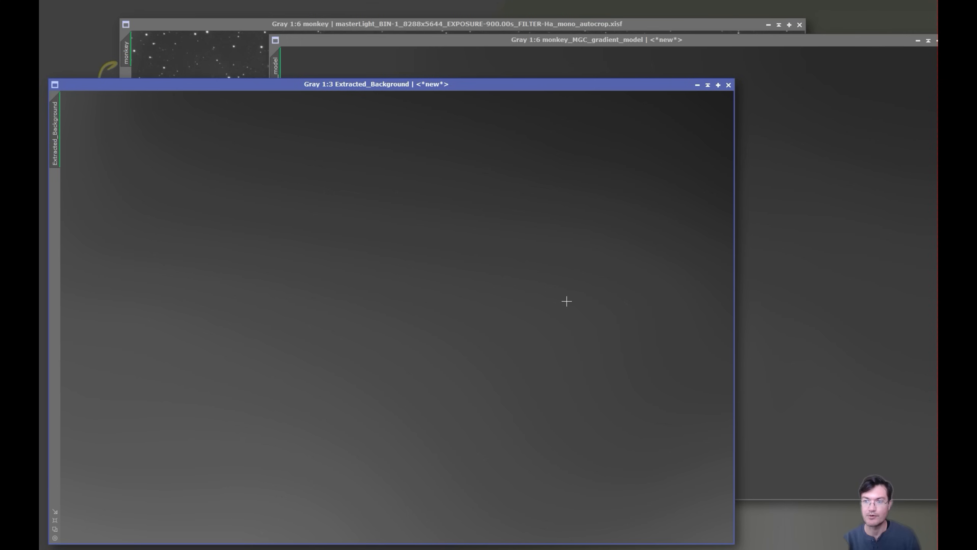
Flip between the gradient model and the extracted background to compare their gradients
click(849, 197)
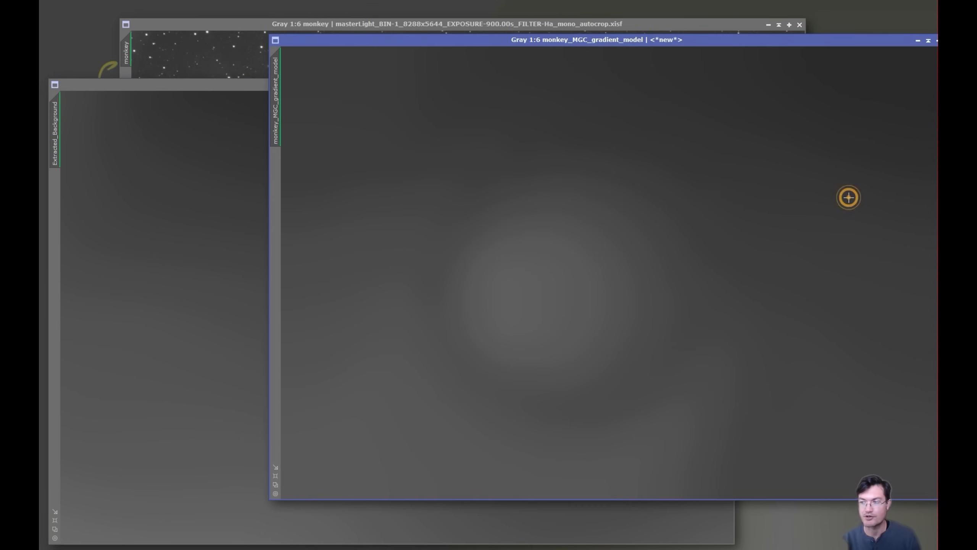
key(ctrl+Tab)
click(825, 162)
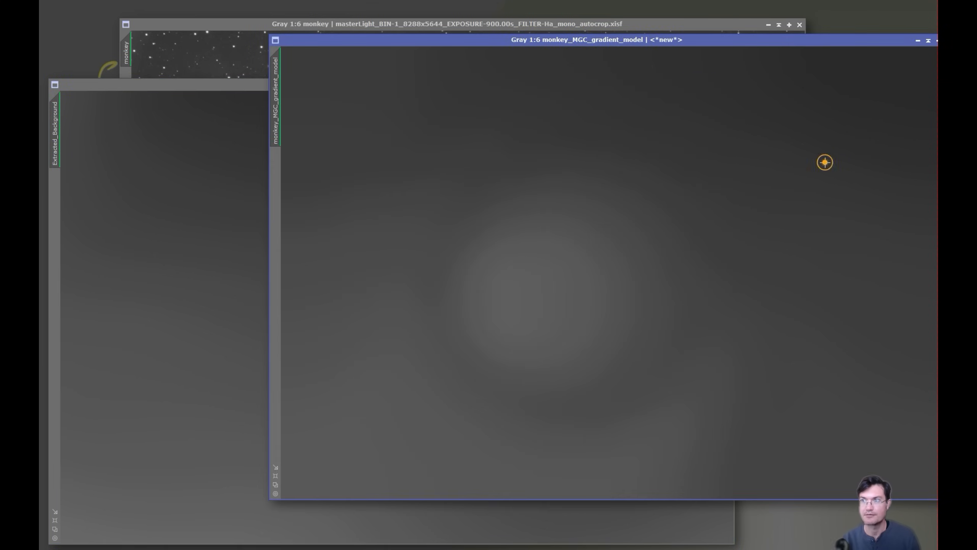
click(148, 308)
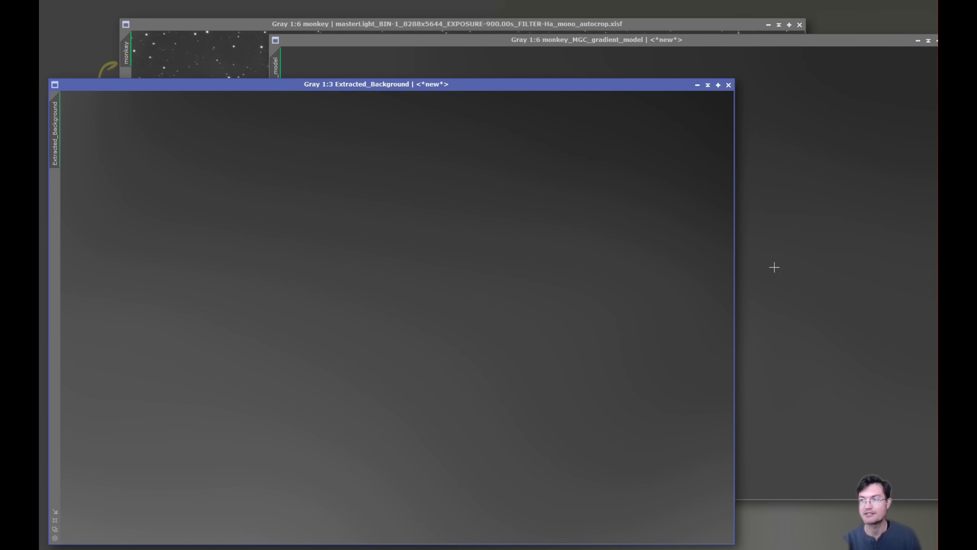
click(892, 255)
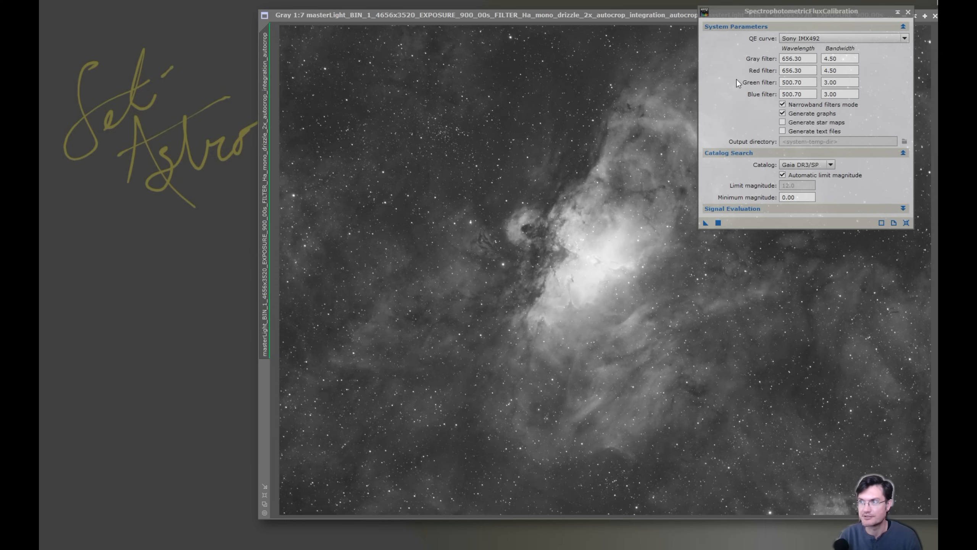
Apply the flux calibration globally and close its graph and settings
click(718, 222)
click(622, 25)
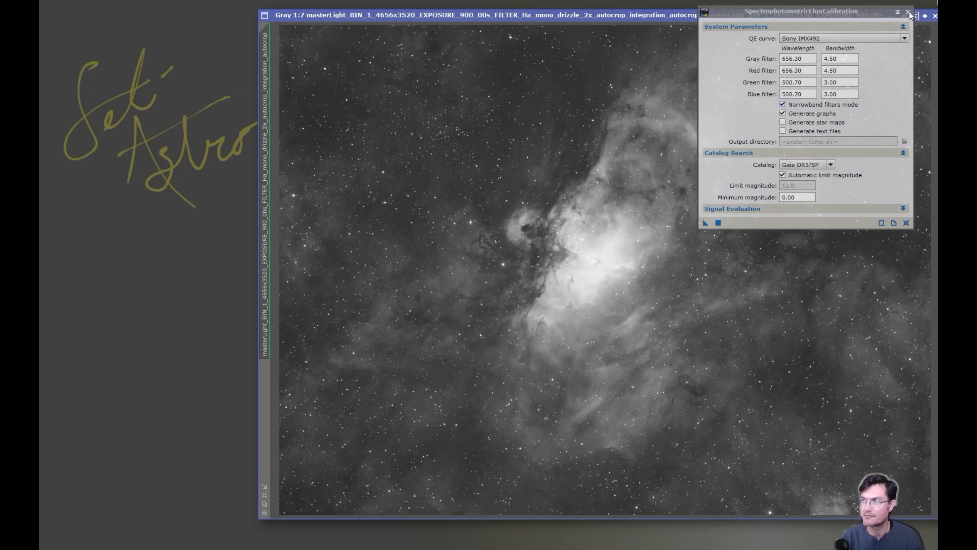
click(909, 12)
Run MultiscaleGradientCorrection with gray filter Ha, close the gradient model, and move the dialog aside
click(761, 185)
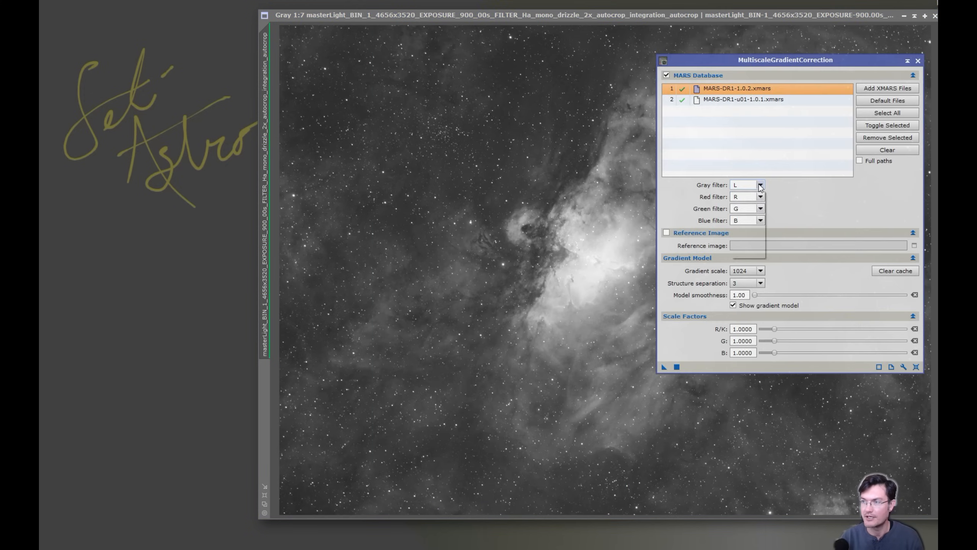
click(737, 228)
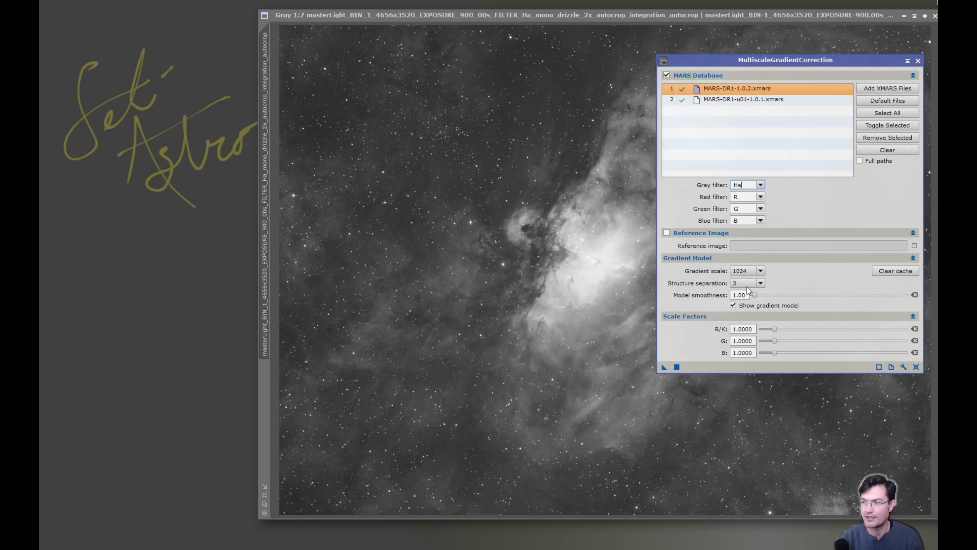
click(677, 368)
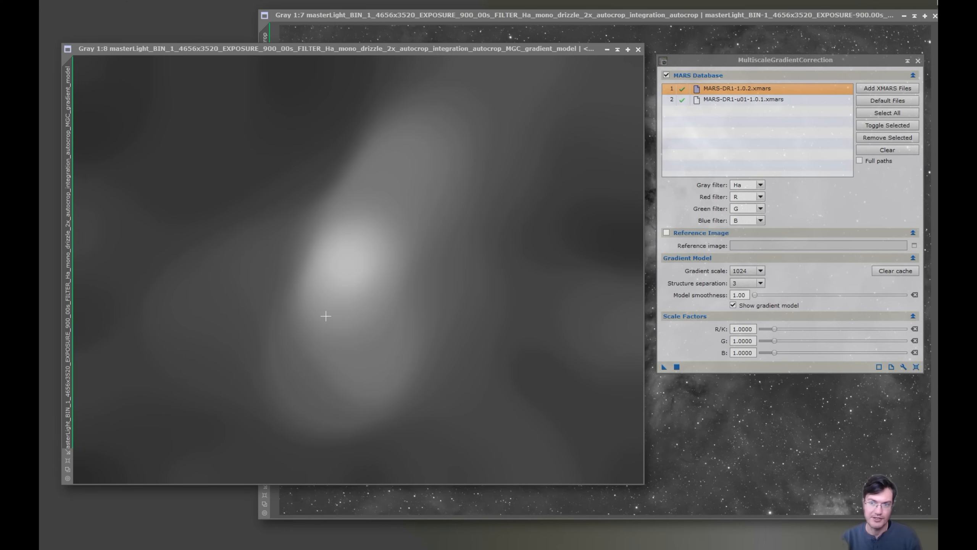
click(638, 50)
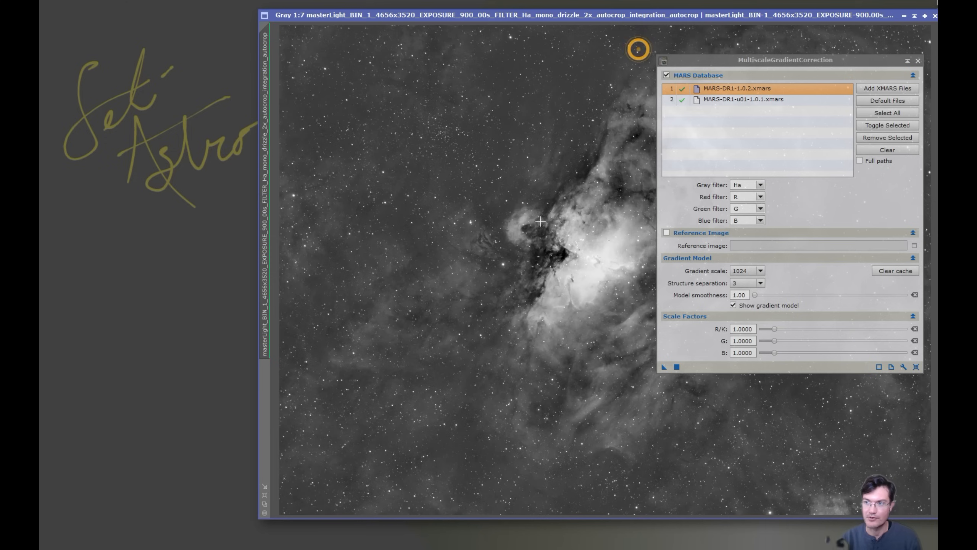
drag(730, 61, 156, 195)
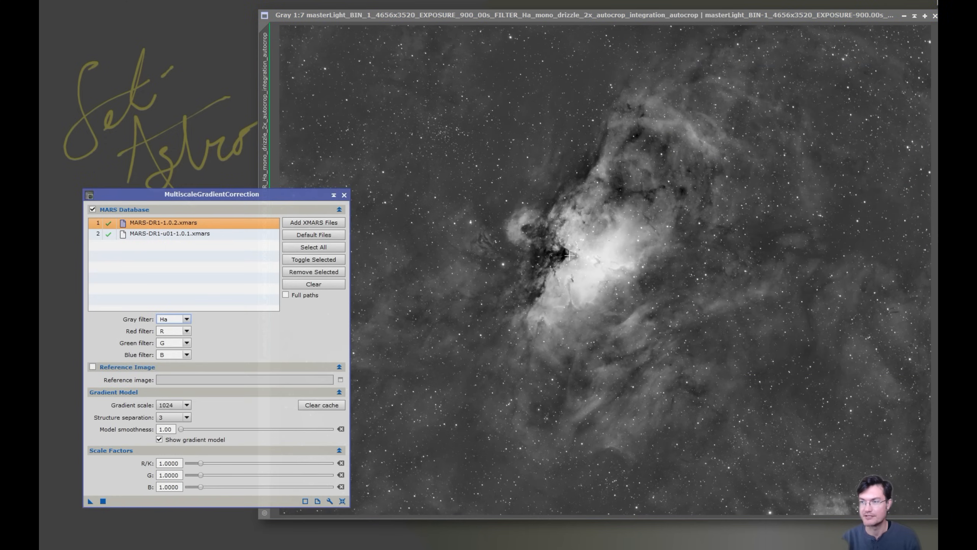
Toggle the gradient correction off, on, and off again with undo/redo, then reposition the settings panel
key(ctrl+z)
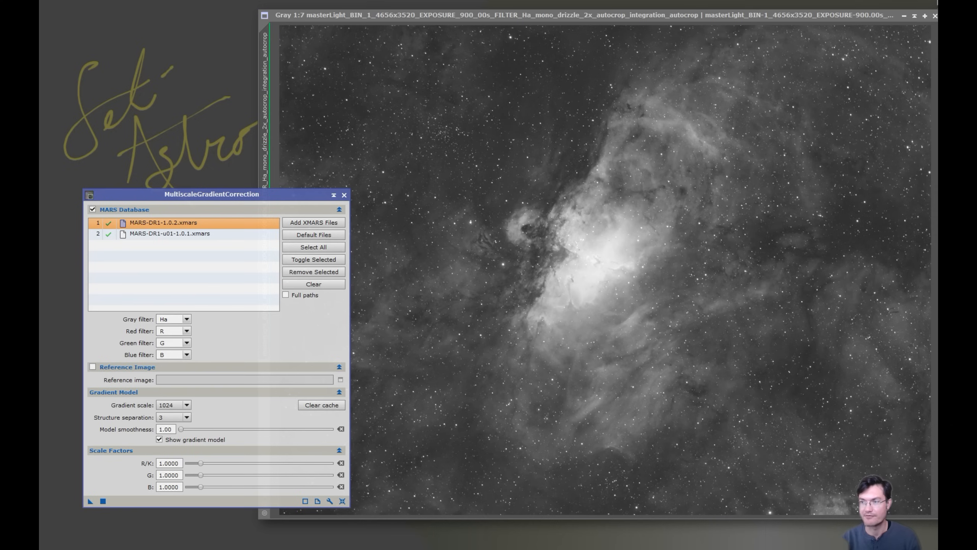
key(ctrl+y)
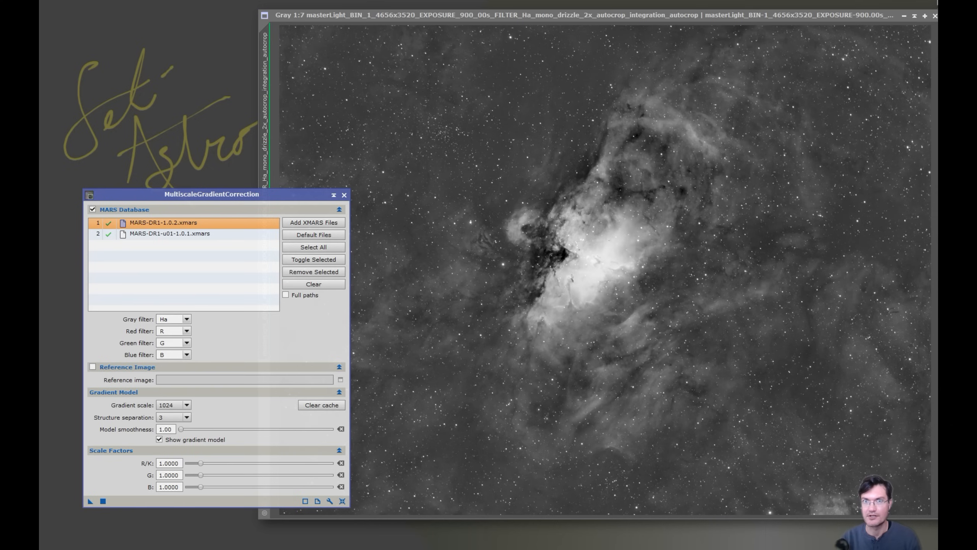
key(ctrl+z)
drag(147, 190, 134, 115)
Rerun the gradient correction at gradient scale 2048, probe the new gradient model, then close it
click(176, 330)
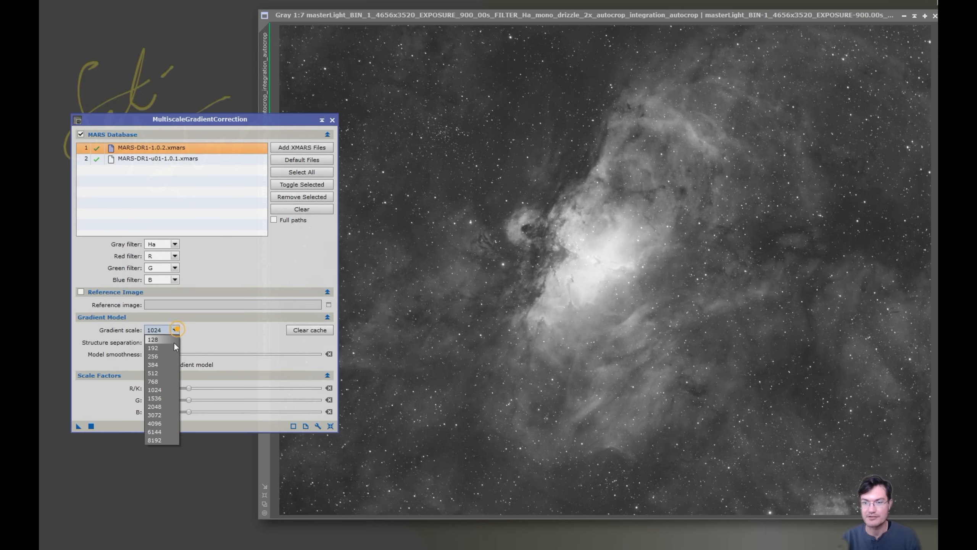
click(168, 406)
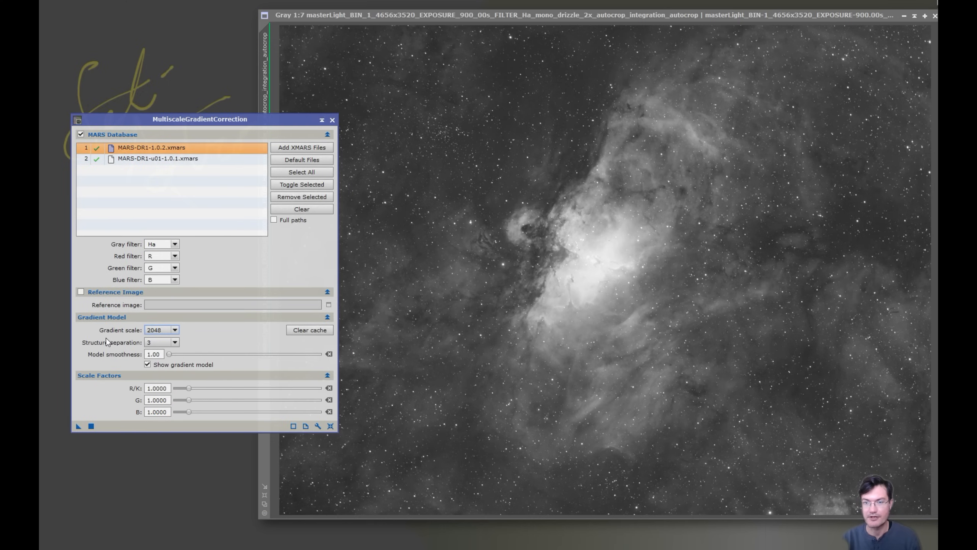
click(91, 426)
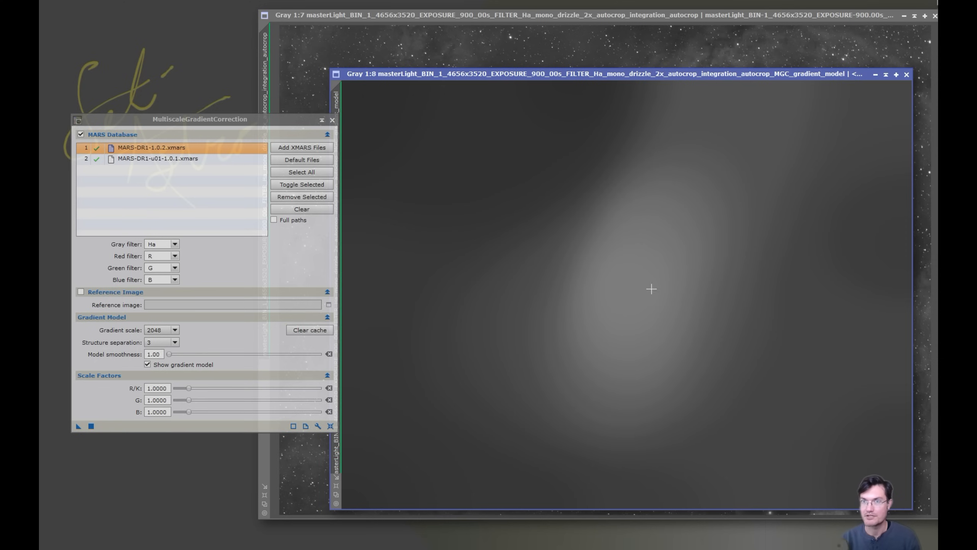
drag(630, 269, 515, 158)
drag(515, 158, 515, 157)
drag(633, 291, 610, 273)
click(907, 74)
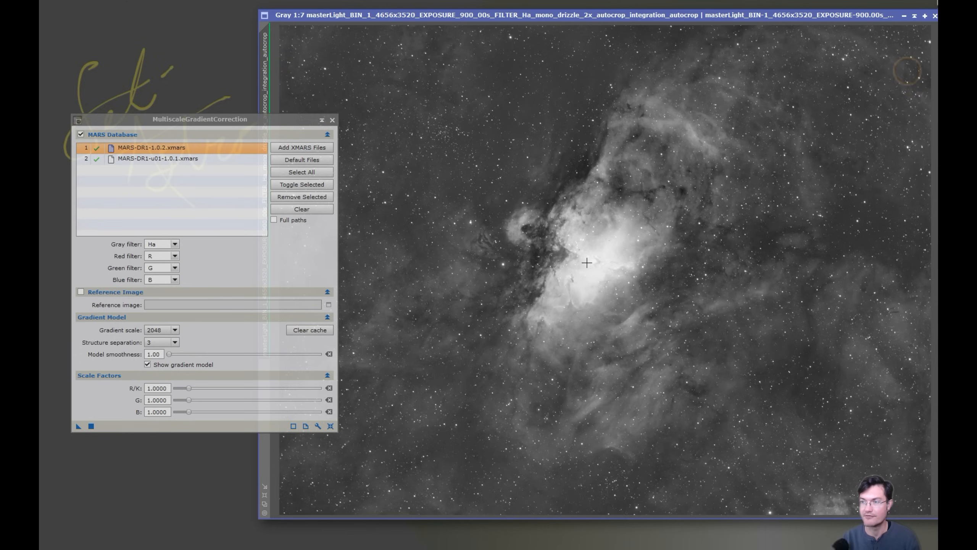
Zoom in and check nebula core values with the correction redone, then undo it
scroll(596, 222, up, 2)
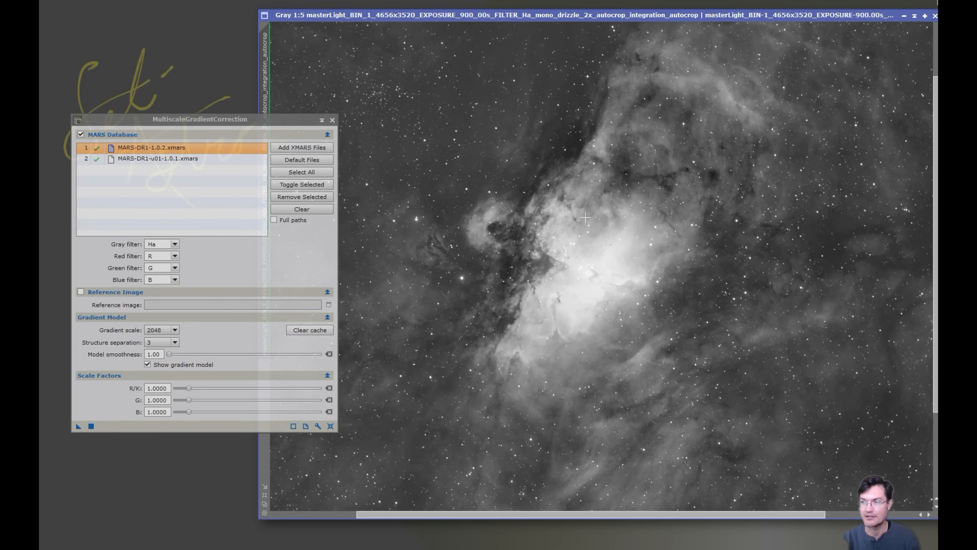
scroll(587, 218, up, 1)
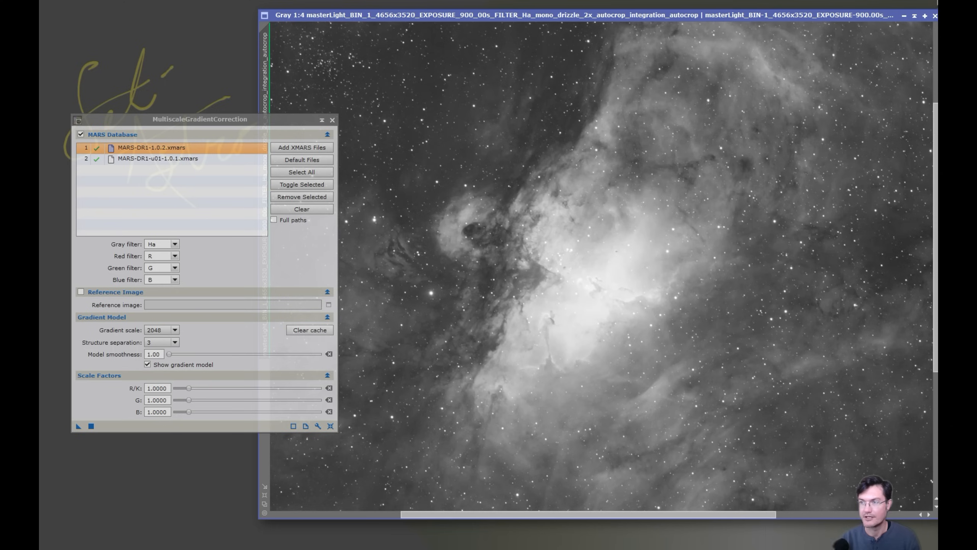
key(ctrl+y)
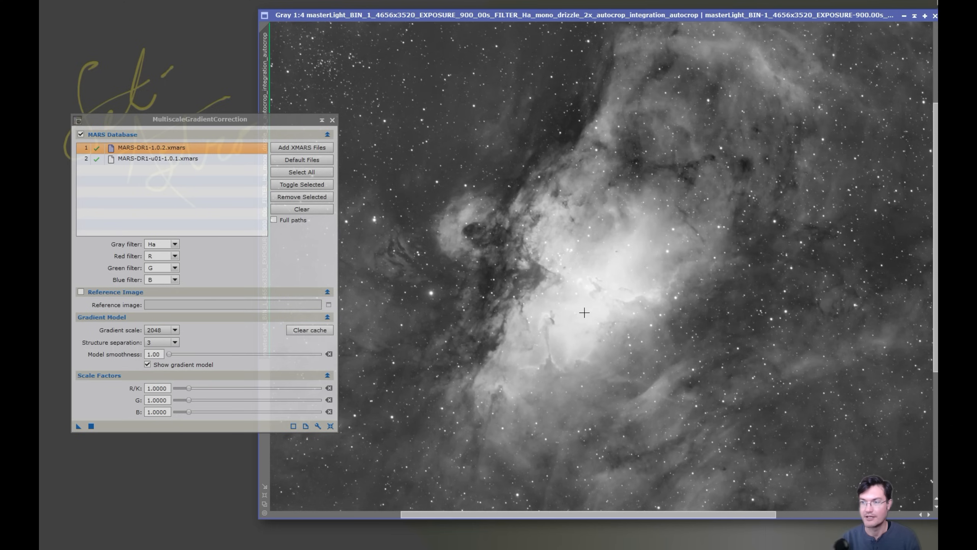
click(490, 279)
key(ctrl+z)
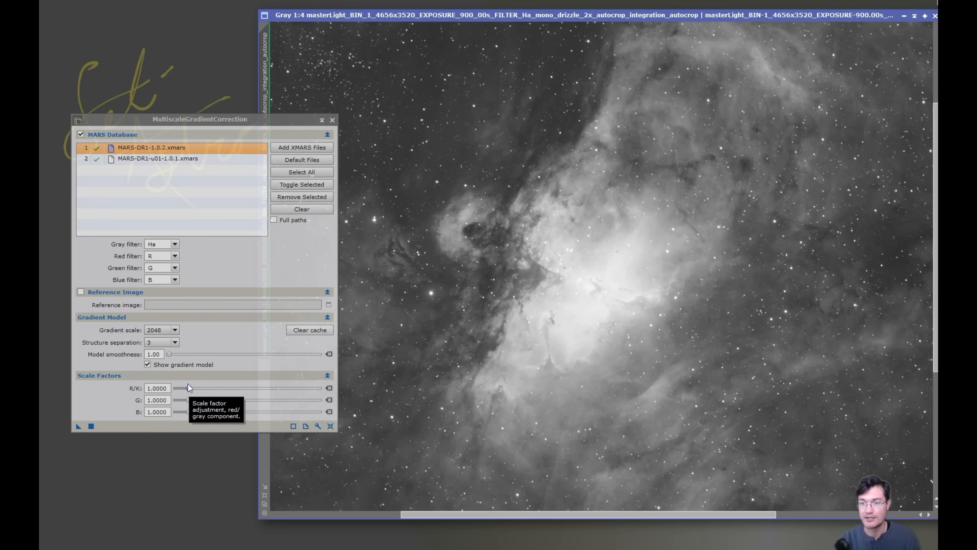
Rerun with structure separation 1, probe and close the gradient model, then check nebula pixel values
click(174, 343)
click(176, 353)
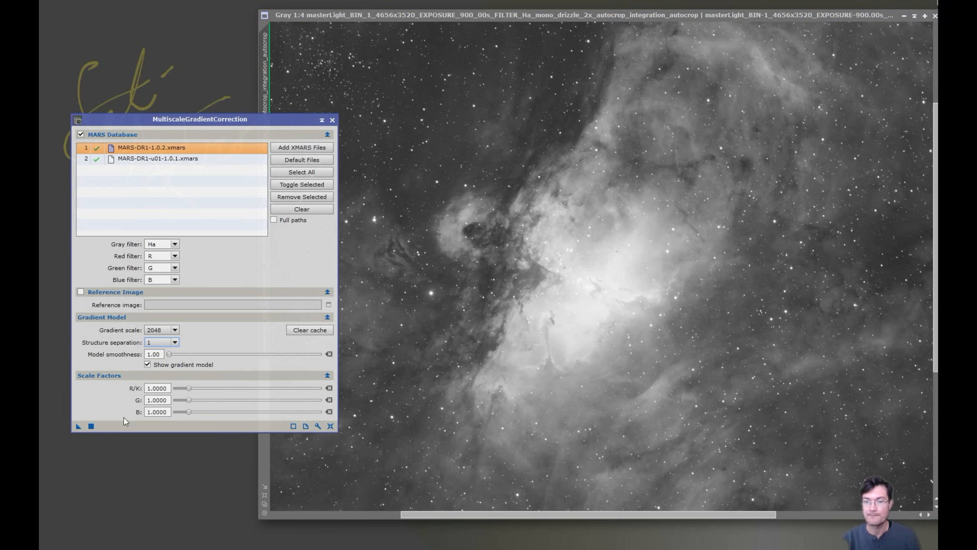
click(91, 425)
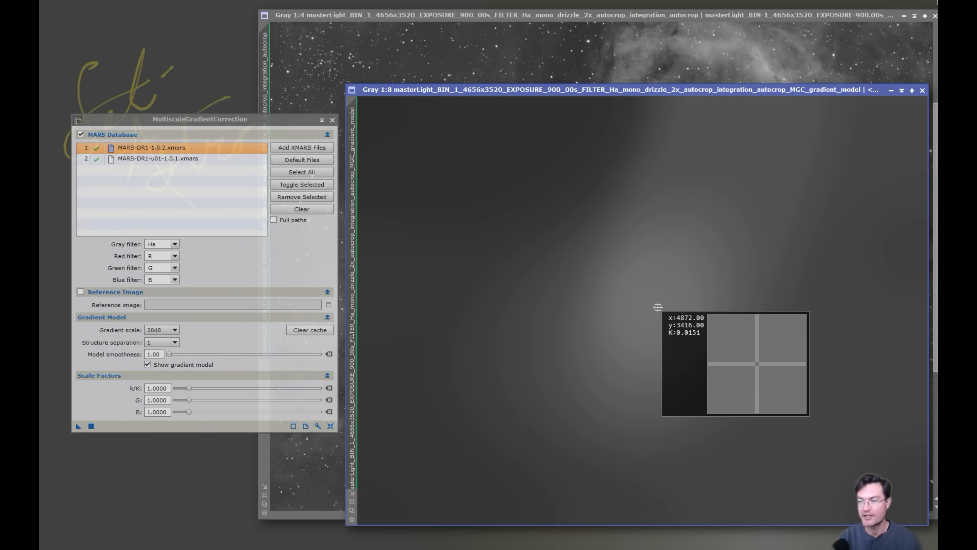
drag(671, 342, 728, 134)
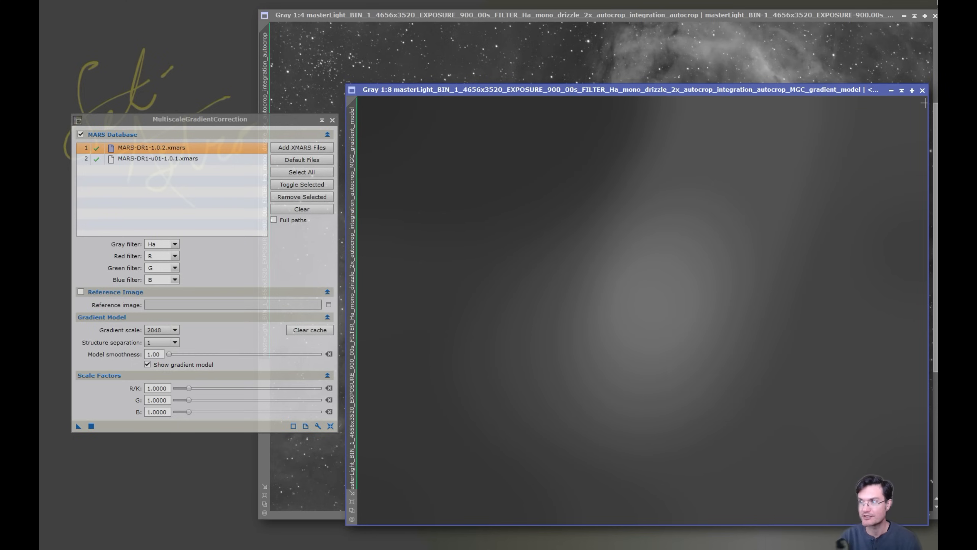
click(922, 90)
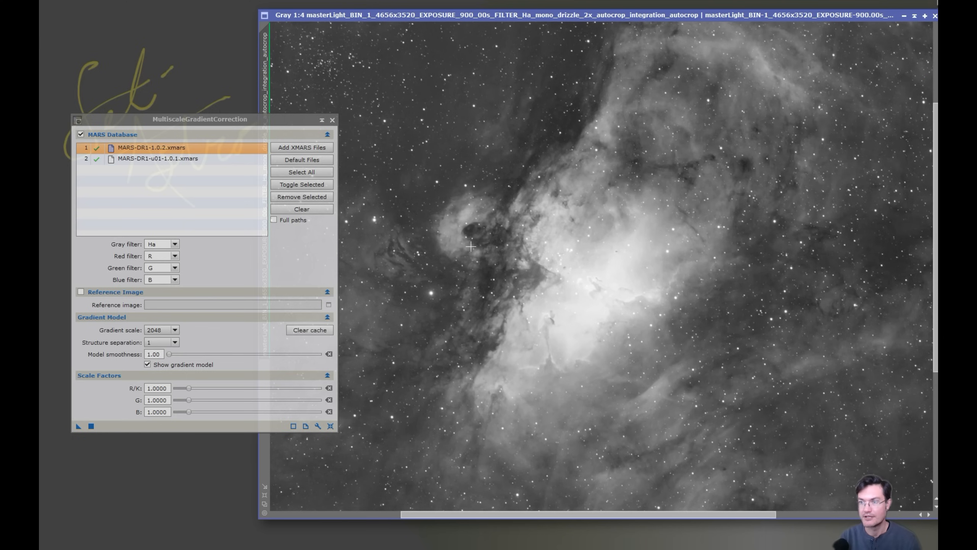
click(585, 153)
mouse_move(586, 154)
mouse_down()
mouse_move(595, 147)
mouse_move(488, 315)
mouse_move(573, 154)
mouse_up()
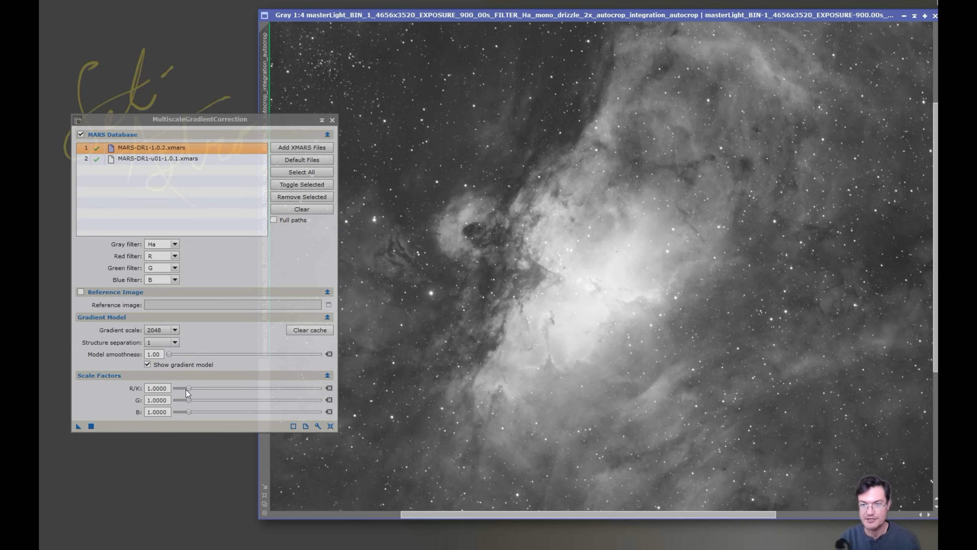
Raise the scale factors to 1.5, probe the resulting gradient model, and close it
drag(190, 390, 196, 392)
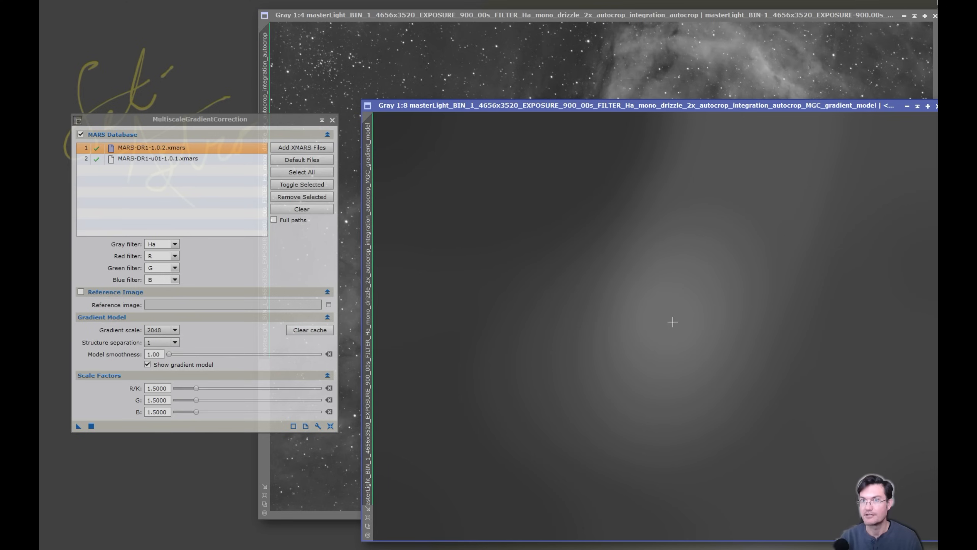
drag(656, 320, 541, 232)
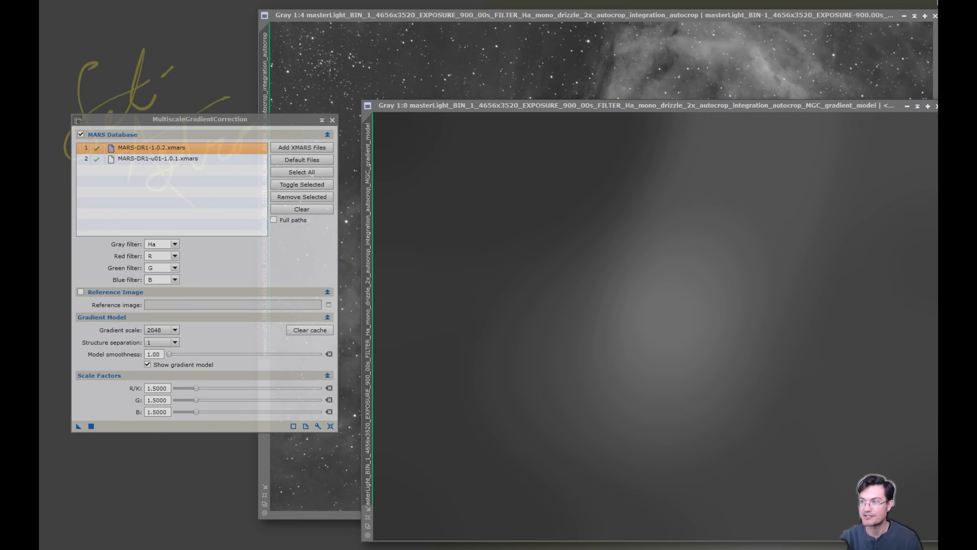
click(936, 106)
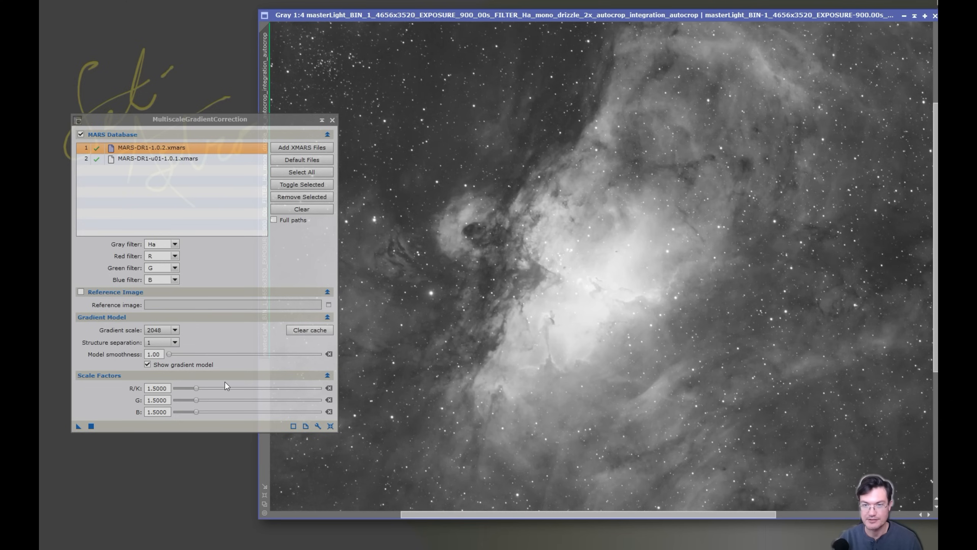
Rerun at scale factors 2.0, close its gradient model, and raise the factors to 3.0
drag(196, 385, 205, 390)
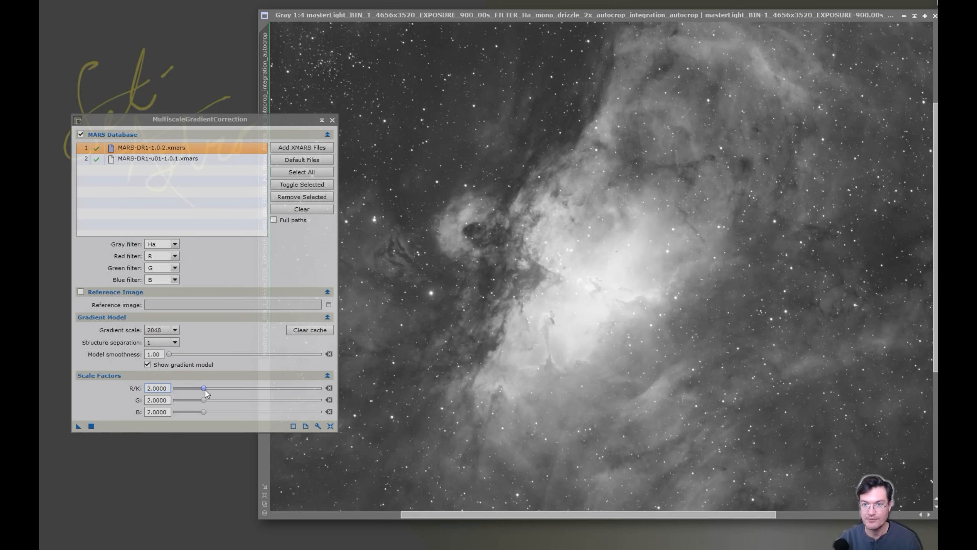
click(92, 425)
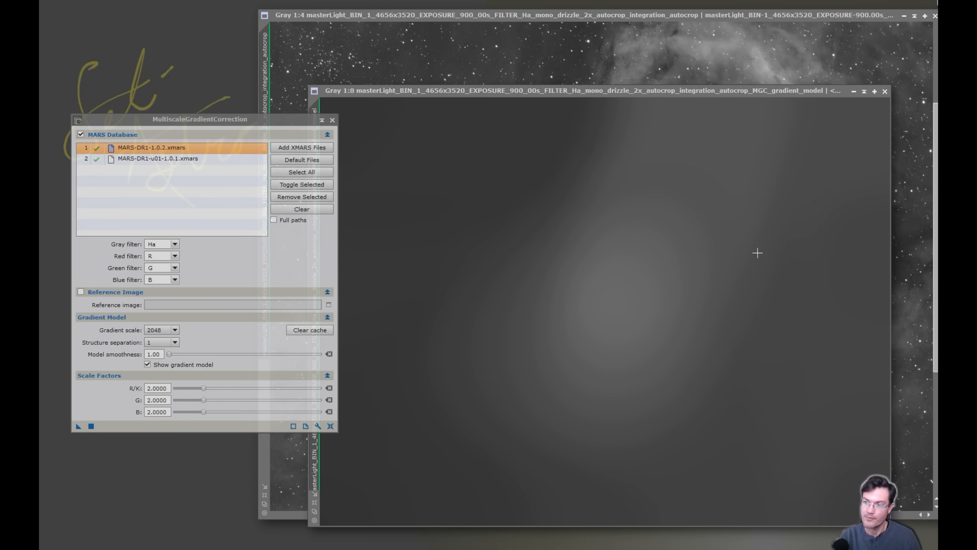
click(884, 91)
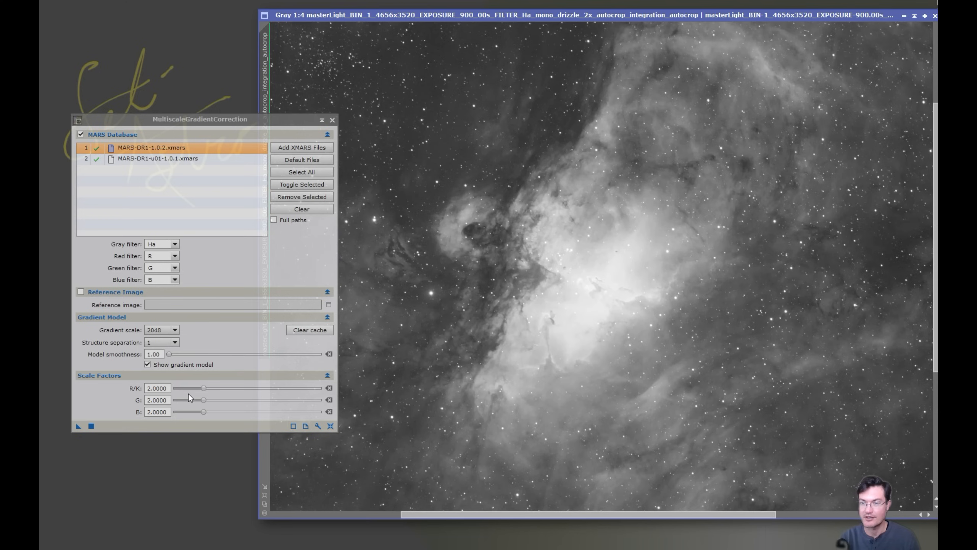
drag(203, 388, 218, 388)
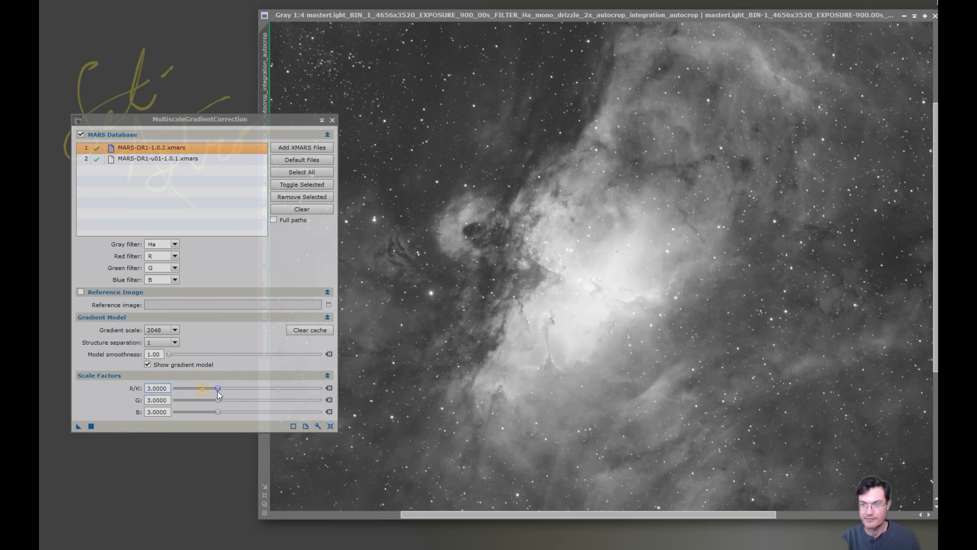
Rerun the correction at scale factors 3.0, probe the new gradient model, and move it aside
click(92, 426)
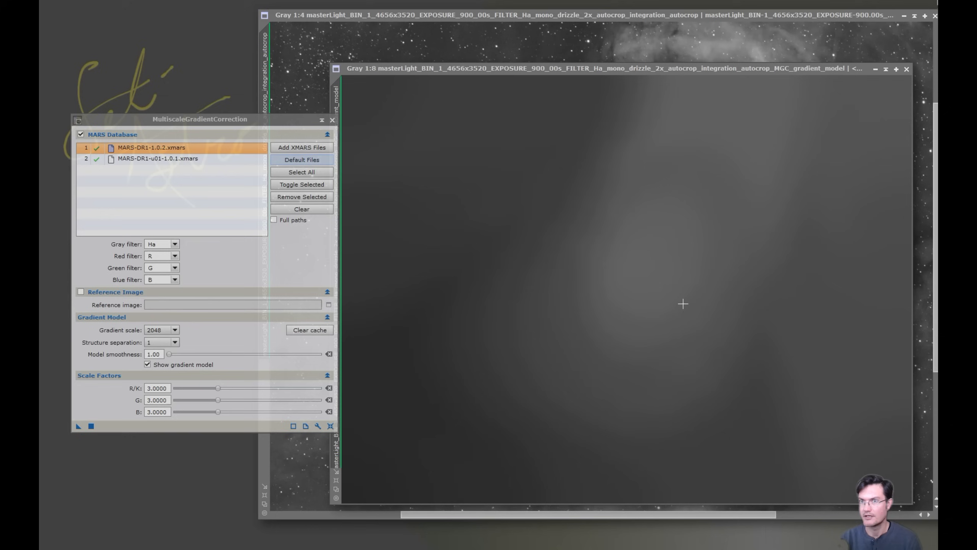
click(698, 259)
drag(712, 166, 658, 165)
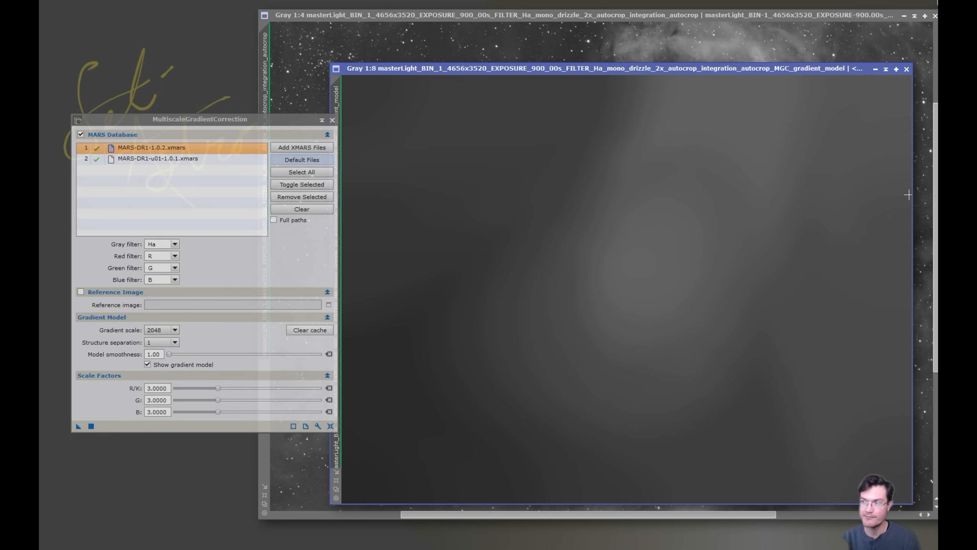
drag(872, 341, 359, 154)
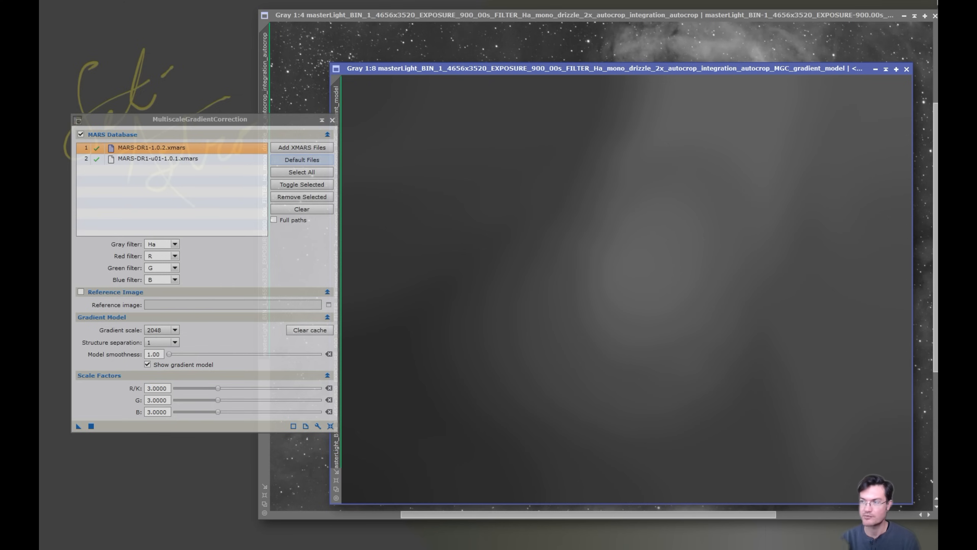
drag(744, 70, 975, 548)
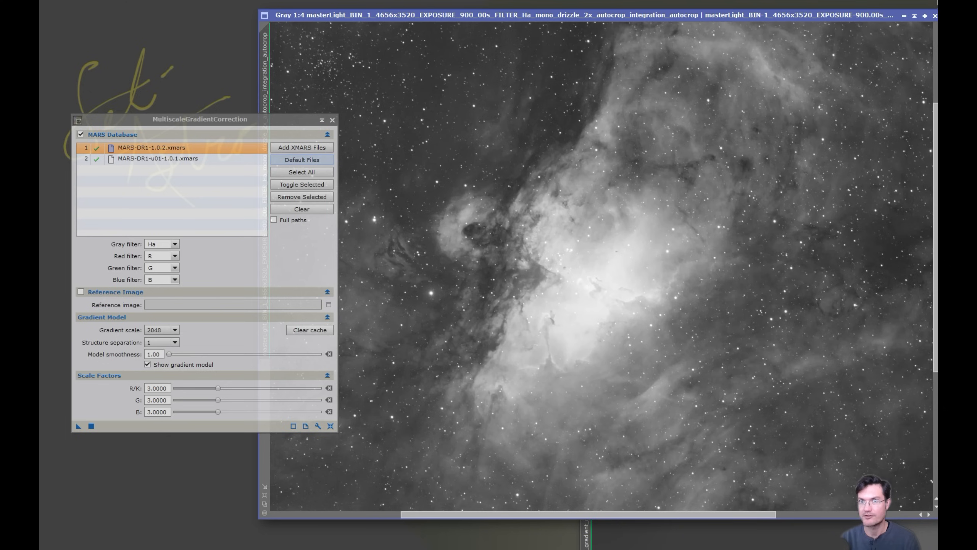
Probe nebula pixel values, zoom out, and close the MultiscaleGradientCorrection panel
click(591, 101)
drag(591, 101, 650, 177)
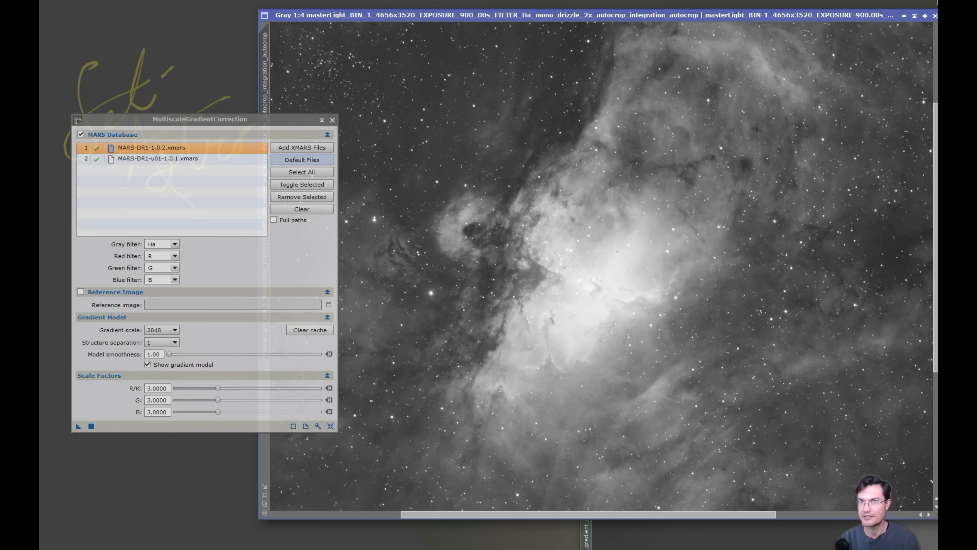
scroll(564, 321, down, 2)
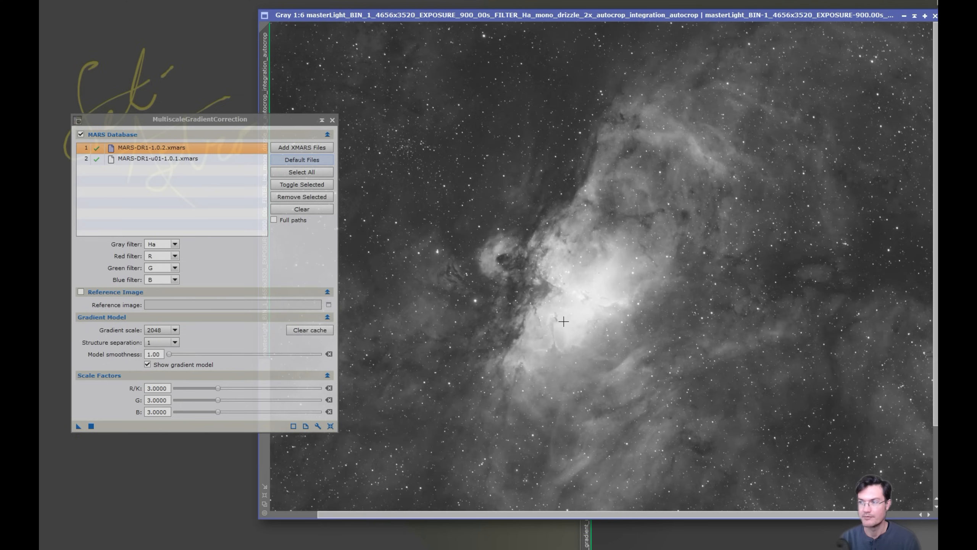
click(332, 120)
scroll(575, 203, down, 1)
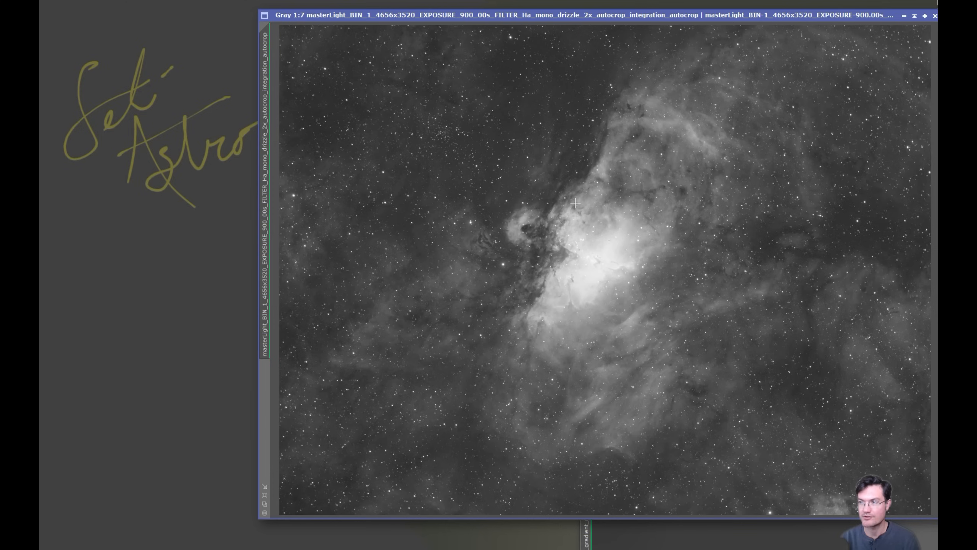
Run Auto DBE on the Eagle Nebula image with one more exclusion rectangle, producing Extracted_Background
click(185, 0)
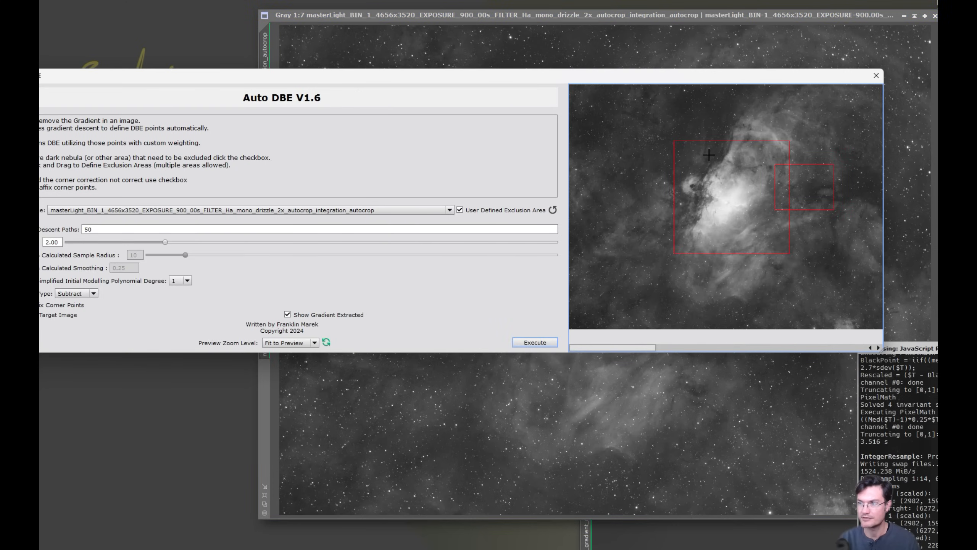
drag(704, 112, 744, 172)
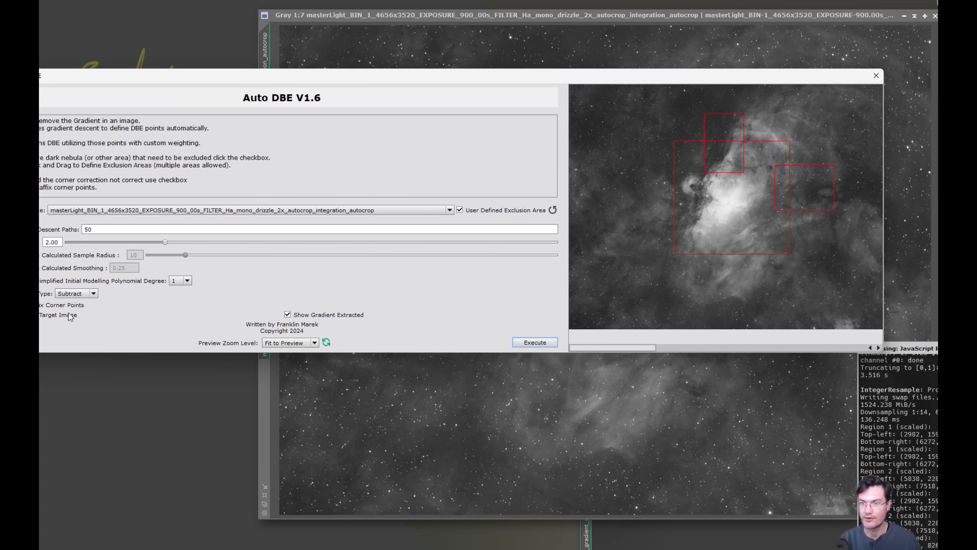
drag(422, 79, 475, 70)
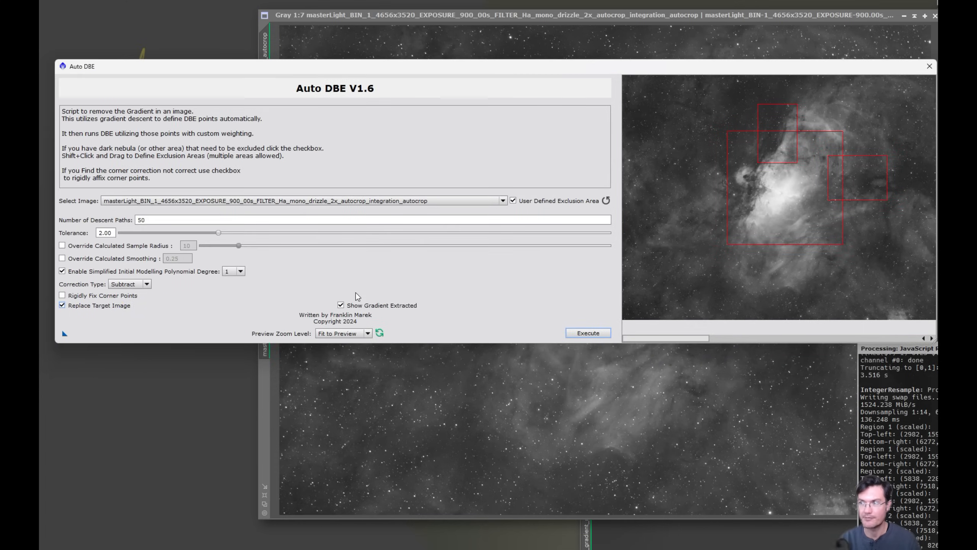
click(588, 332)
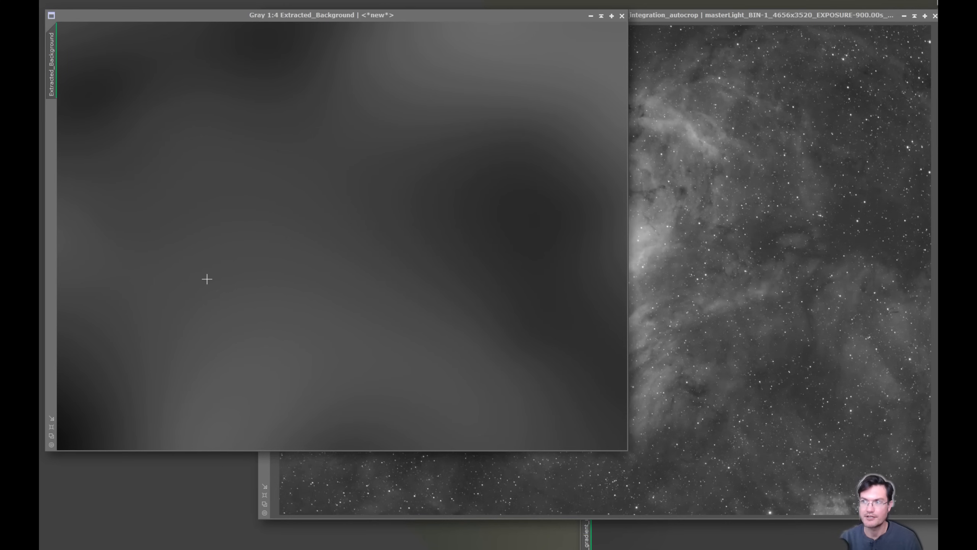
Cycle through the image windows and position MGC_gradient_model over the Extracted_Background window
key(ctrl+Tab)
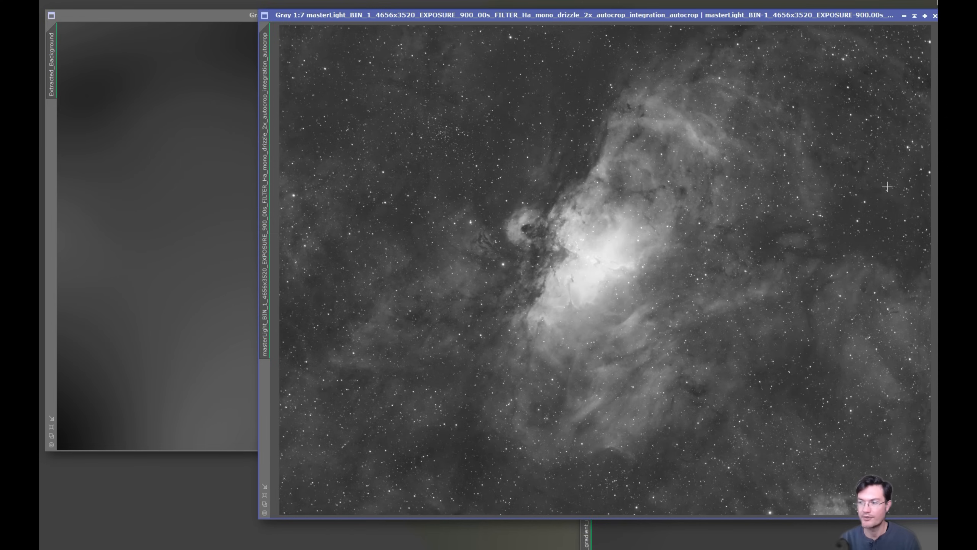
key(ctrl+Tab)
key(ctrl+Tab)
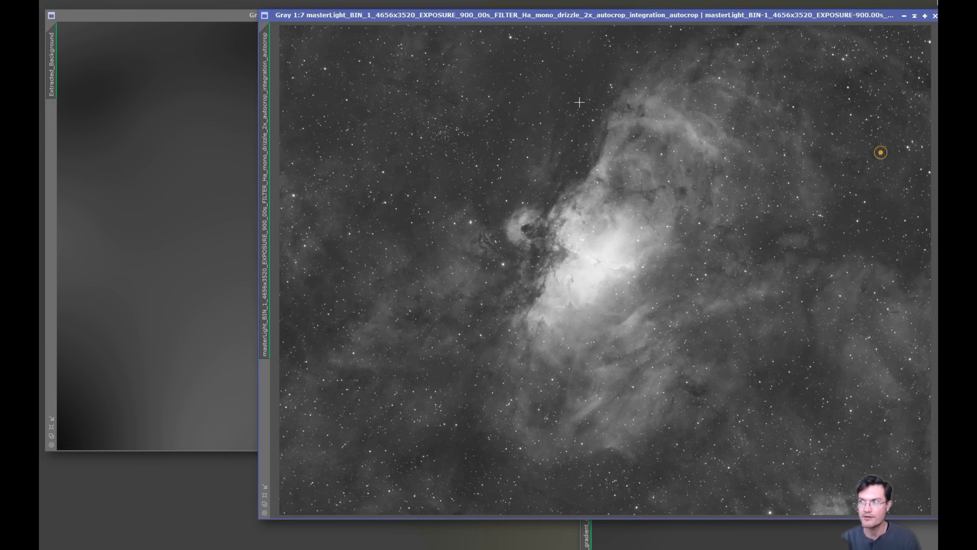
key(ctrl+Tab)
drag(775, 125, 789, 99)
key(ctrl+Tab)
drag(672, 105, 608, 85)
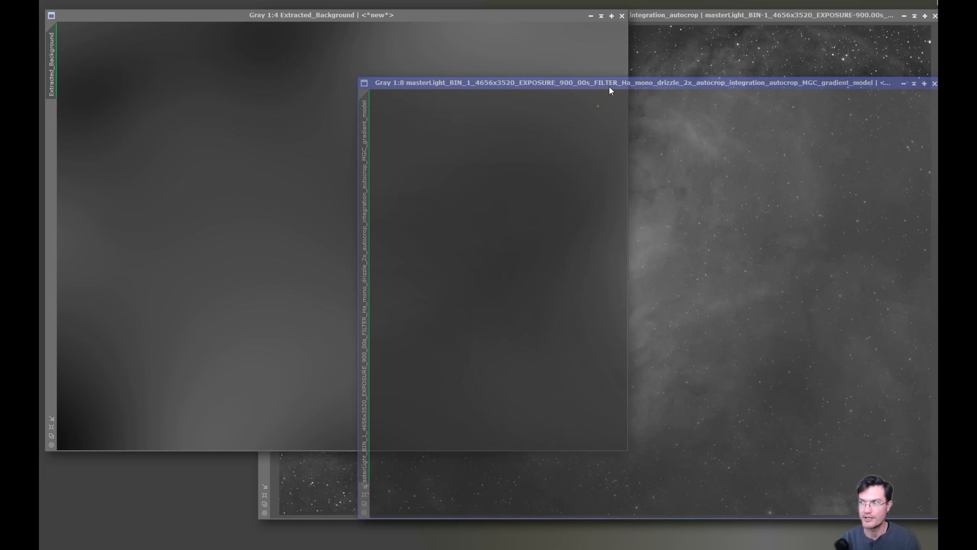
Flip between Extracted_Background and the gradient model, reading background values across the model
click(597, 105)
click(295, 200)
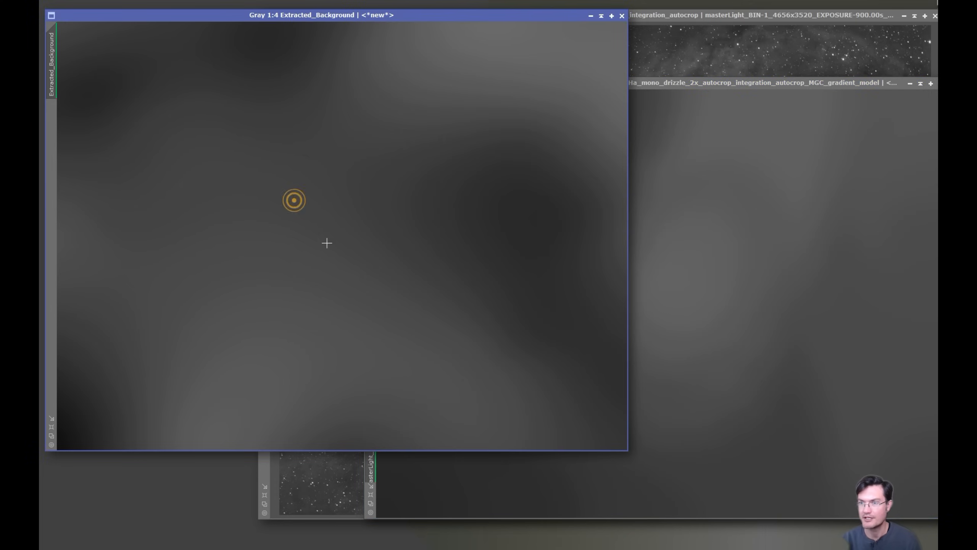
click(709, 364)
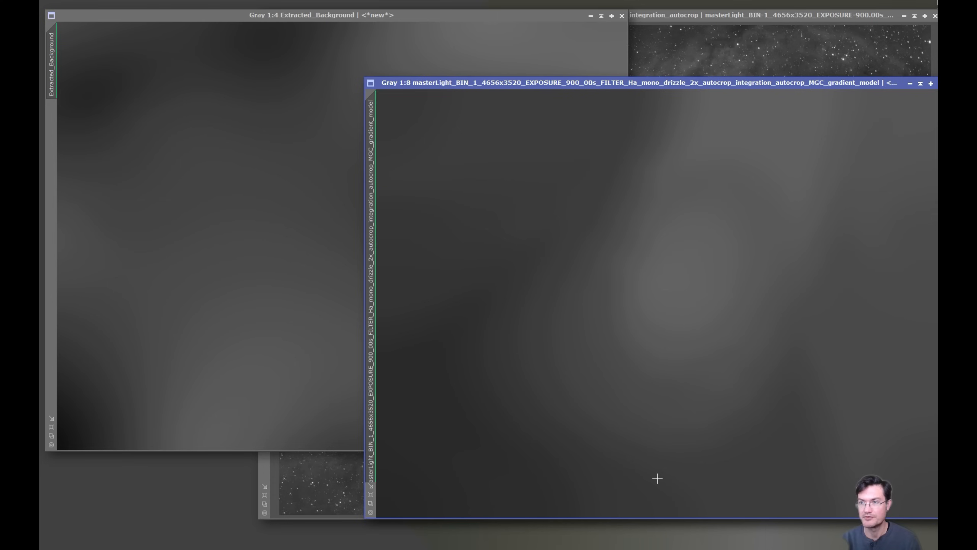
drag(912, 202, 882, 265)
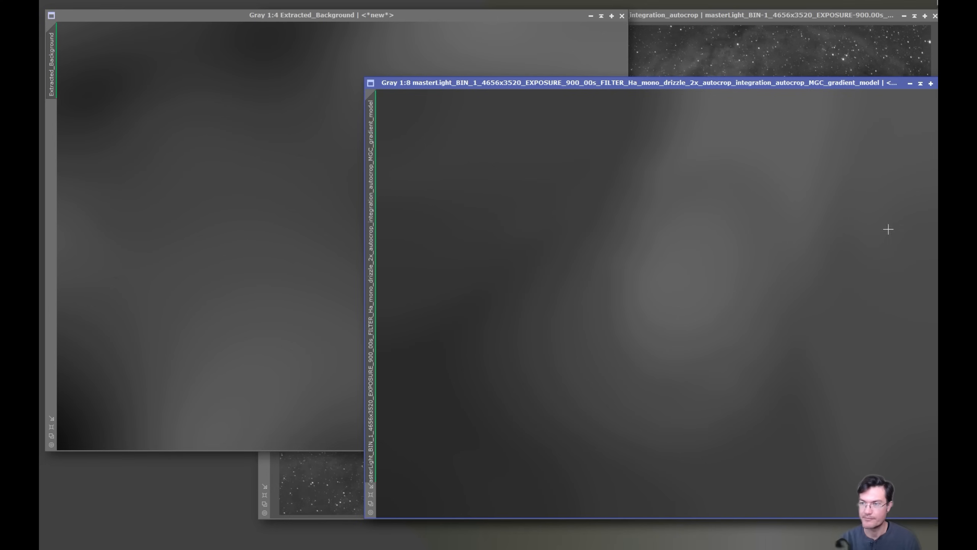
Keep flipping between the two gradient images to compare them, then close Extracted_Background
click(282, 152)
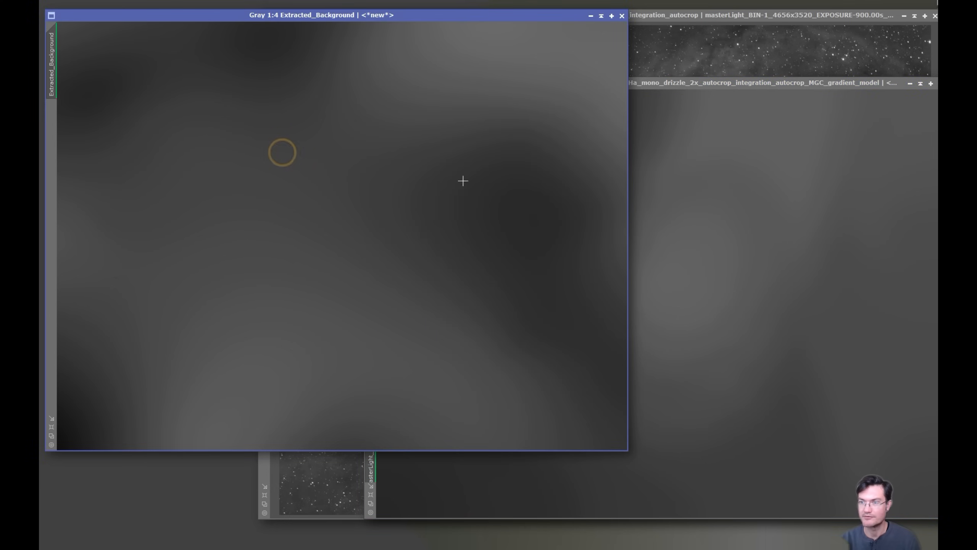
click(726, 308)
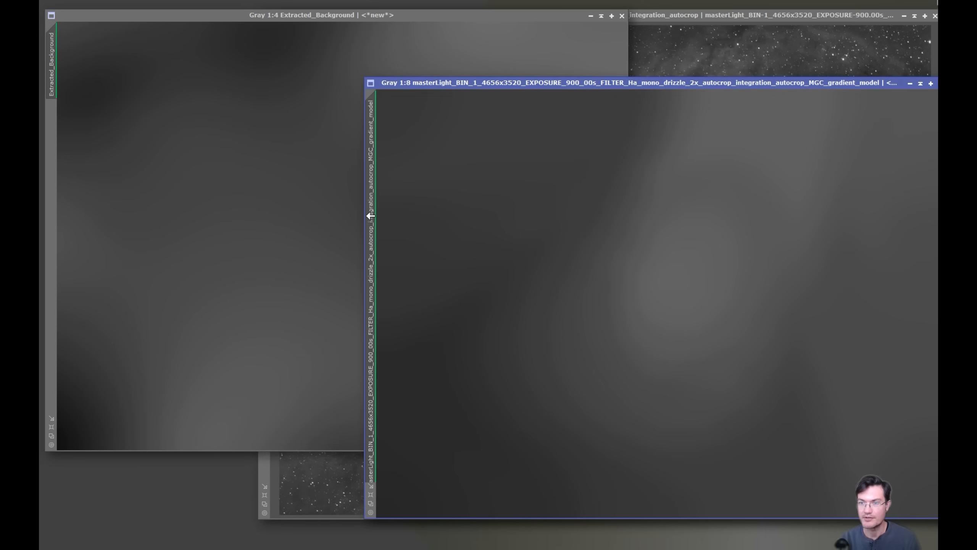
click(207, 299)
click(889, 319)
click(312, 265)
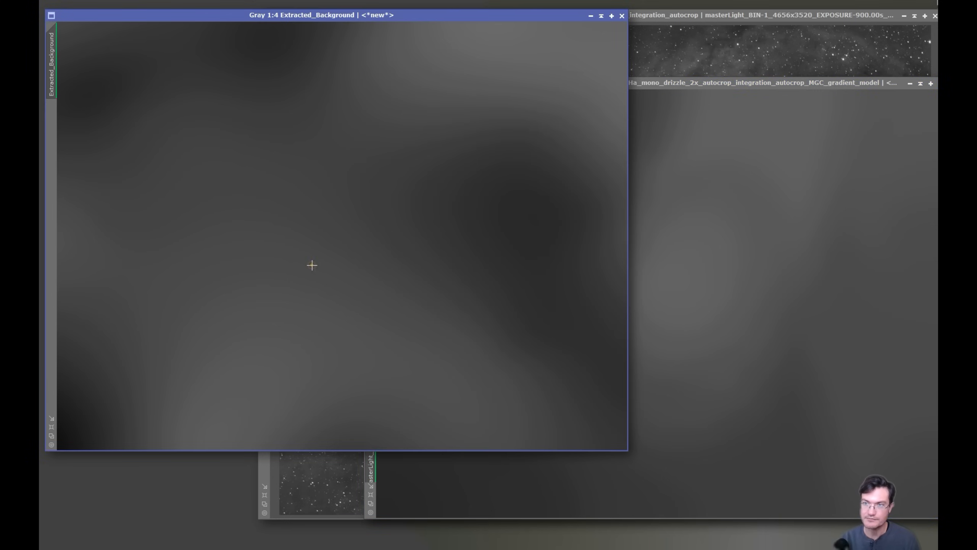
click(622, 16)
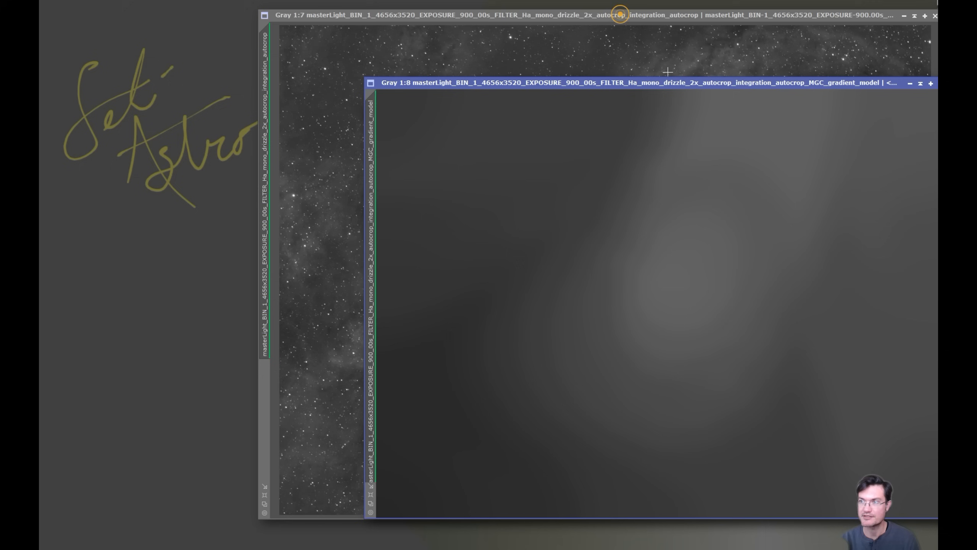
Move the gradient model left and the MultiscaleGradientCorrection settings right, bringing the nebula image forward
drag(650, 83, 322, 77)
drag(223, 120, 768, 151)
click(115, 292)
click(659, 142)
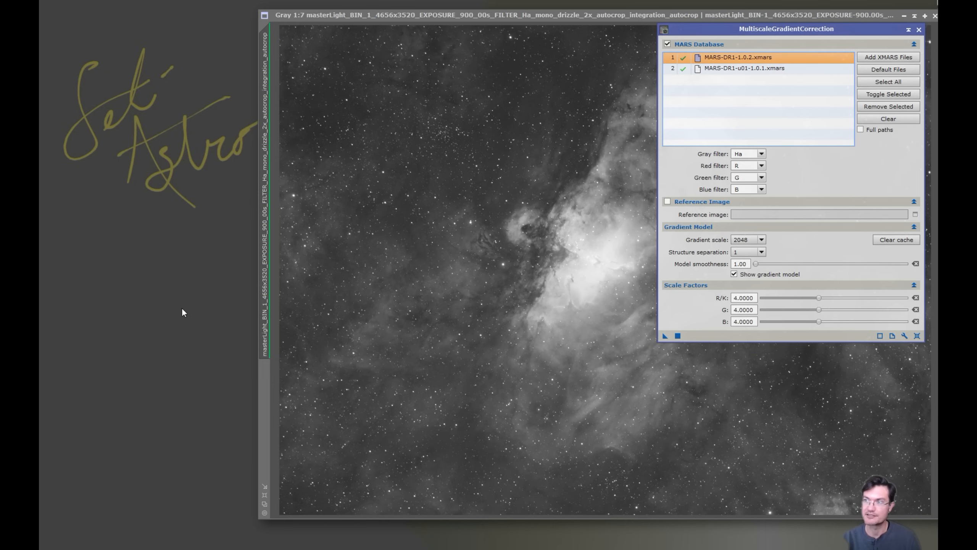
Set MultiscaleGradientCorrection's Structure separation to 1 and move the dialog off the nebula
drag(700, 29, 602, 64)
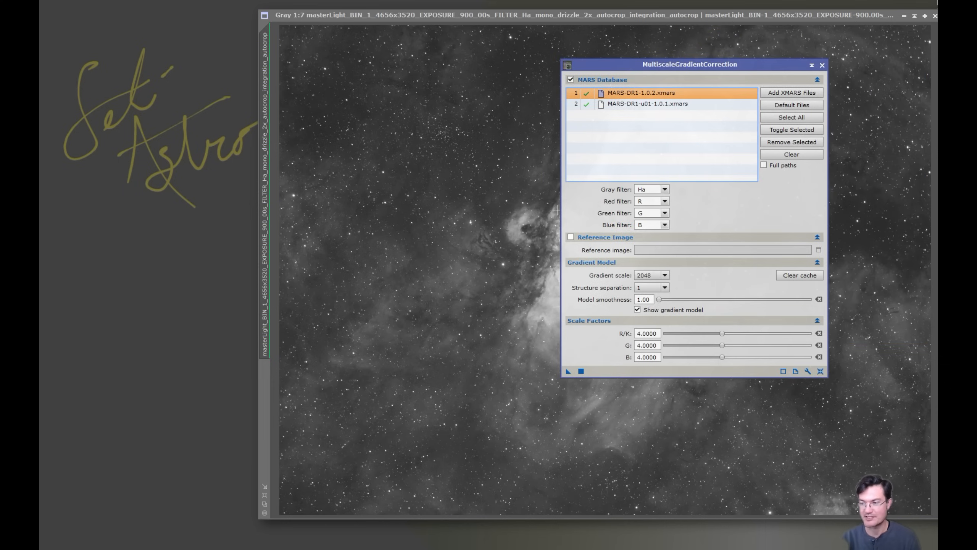
text(1)
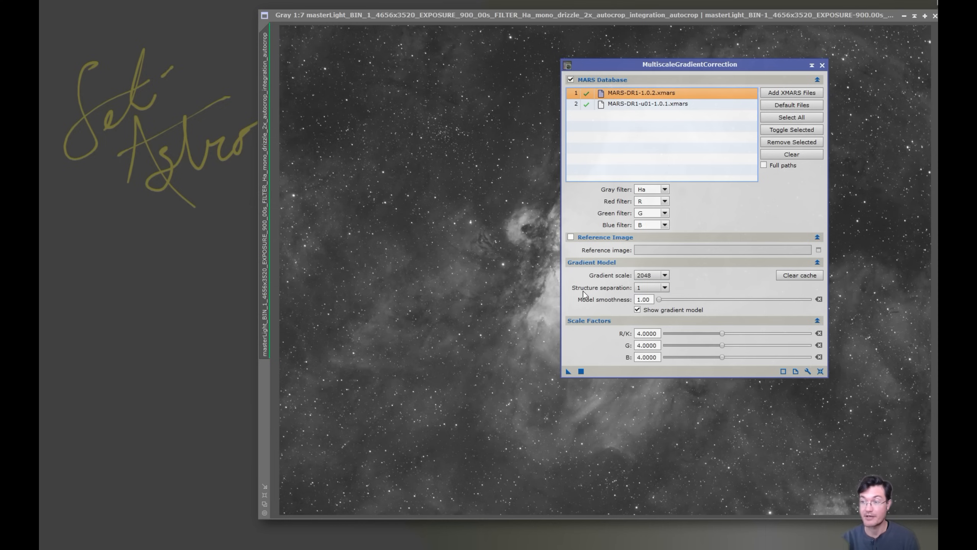
mouse_move(611, 291)
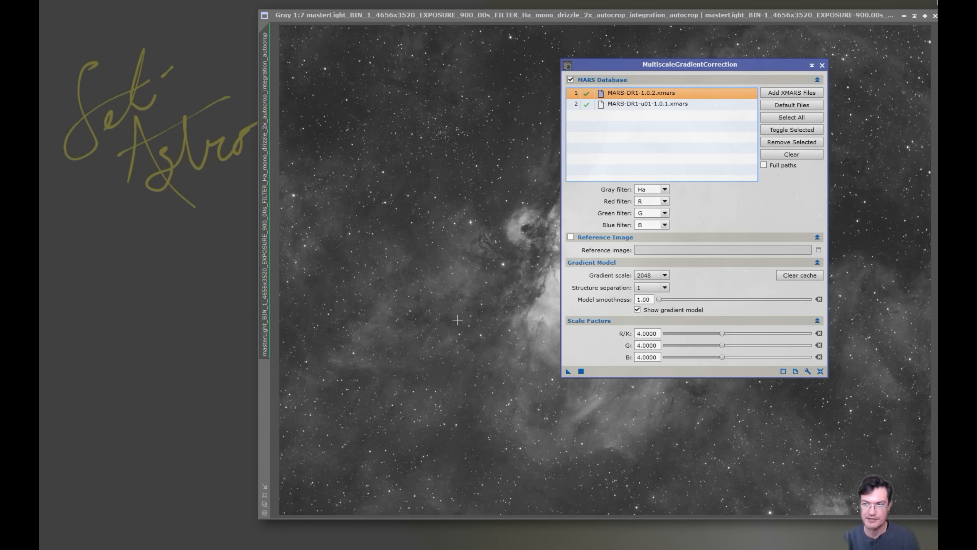
drag(693, 67, 200, 206)
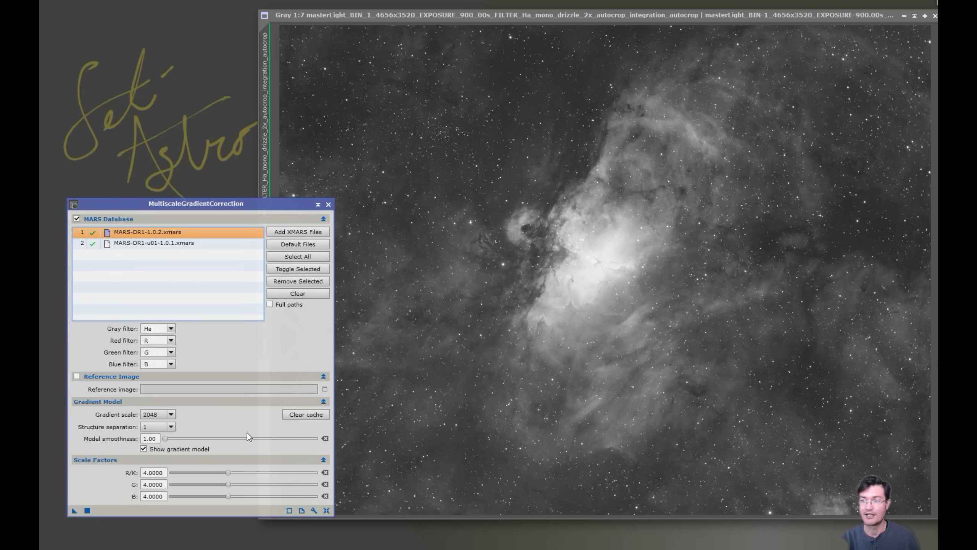
click(651, 319)
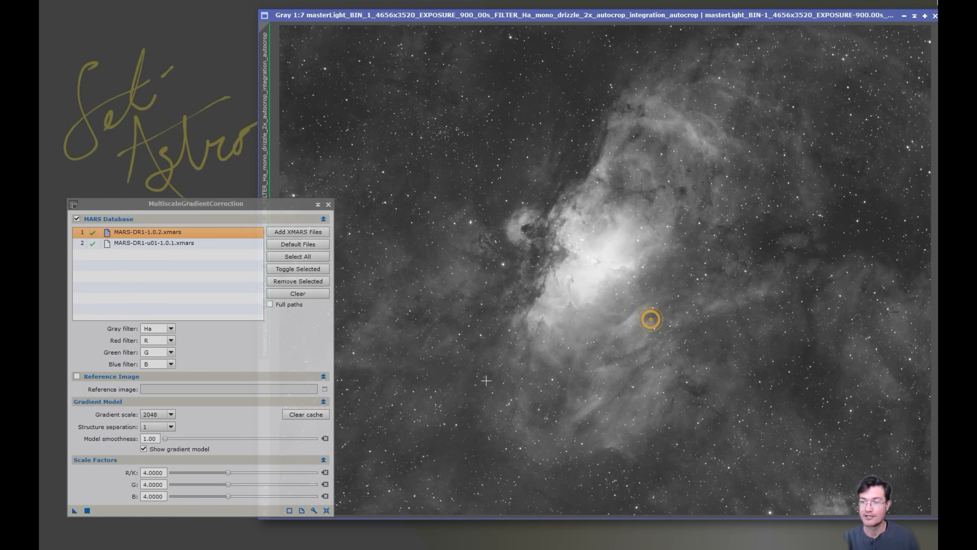
drag(279, 205, 264, 217)
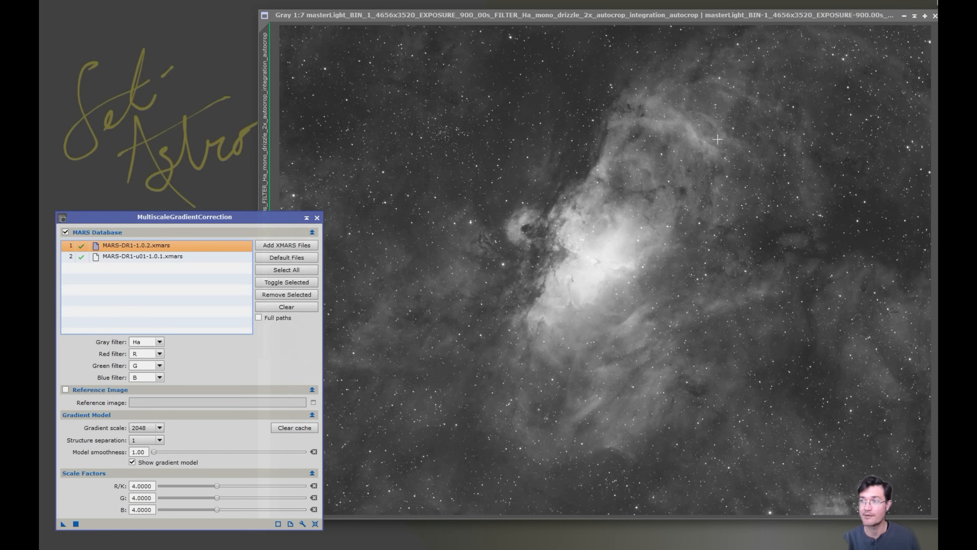
click(716, 169)
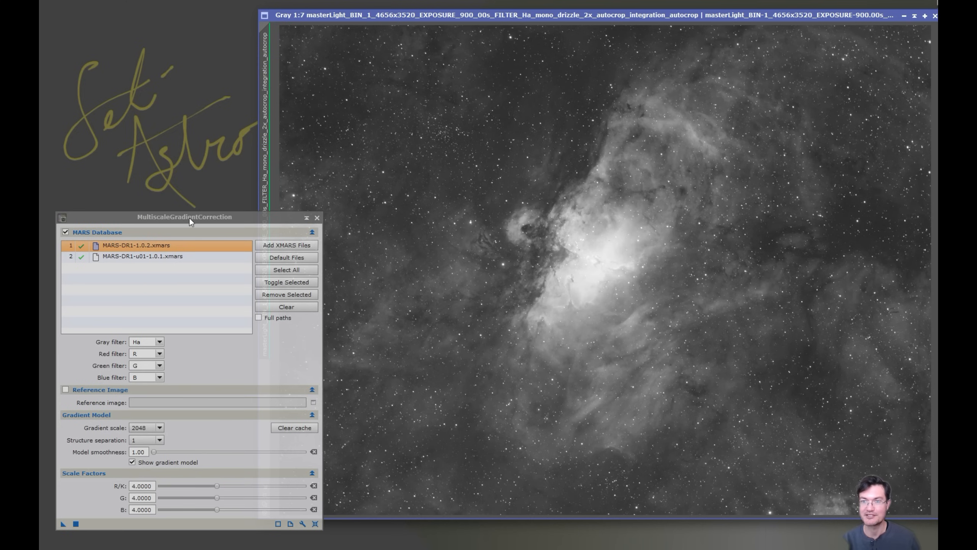
drag(189, 218, 184, 217)
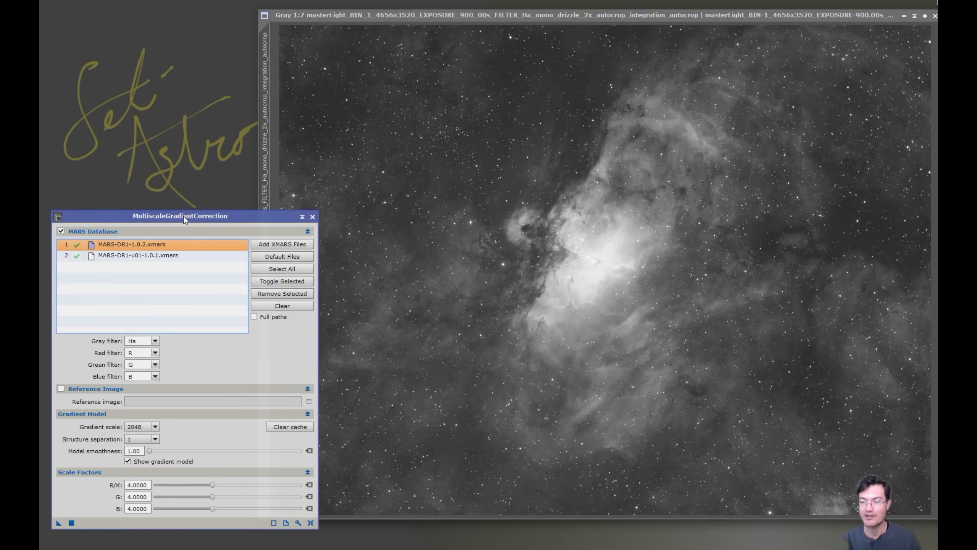